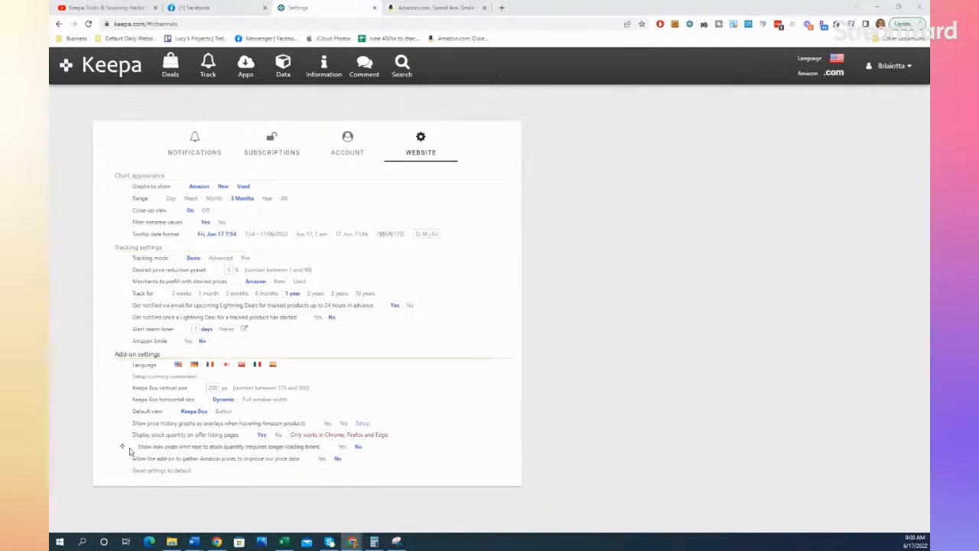
Highlight the add-on setting for displaying stock quantity on offer listing pages
{"action": "left_click_drag", "start_coordinate": [132, 434], "coordinate": [429, 441]}
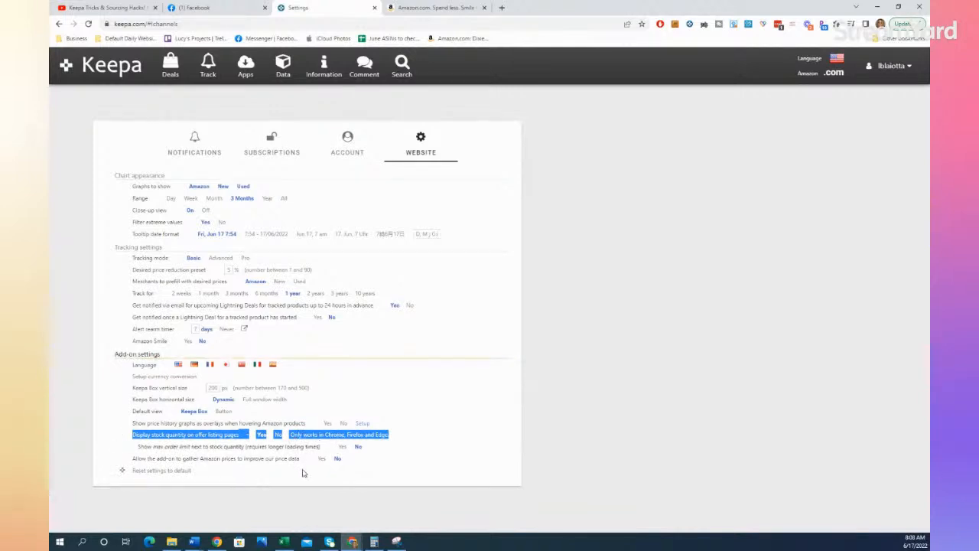
{"action": "left_click", "coordinate": [166, 436]}
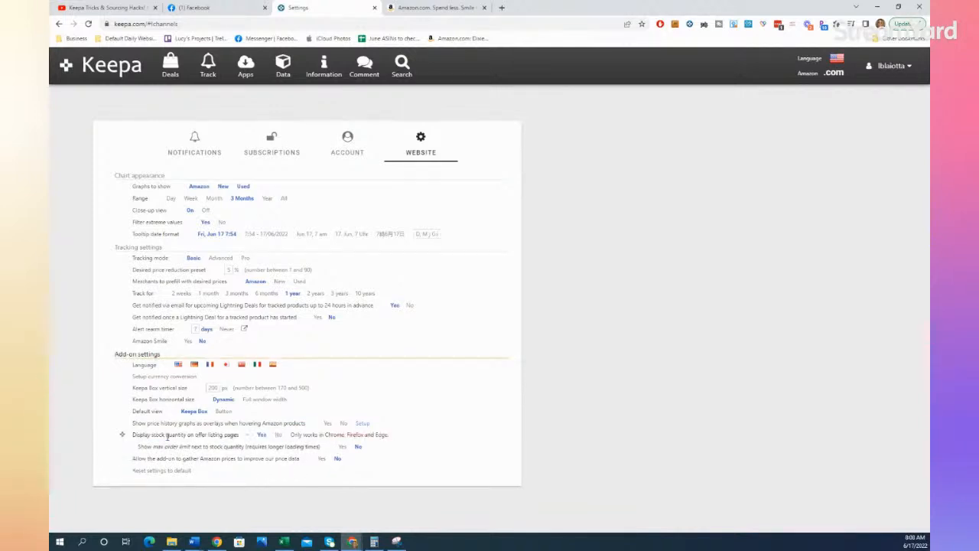
{"action": "left_click_drag", "start_coordinate": [238, 439], "coordinate": [131, 435]}
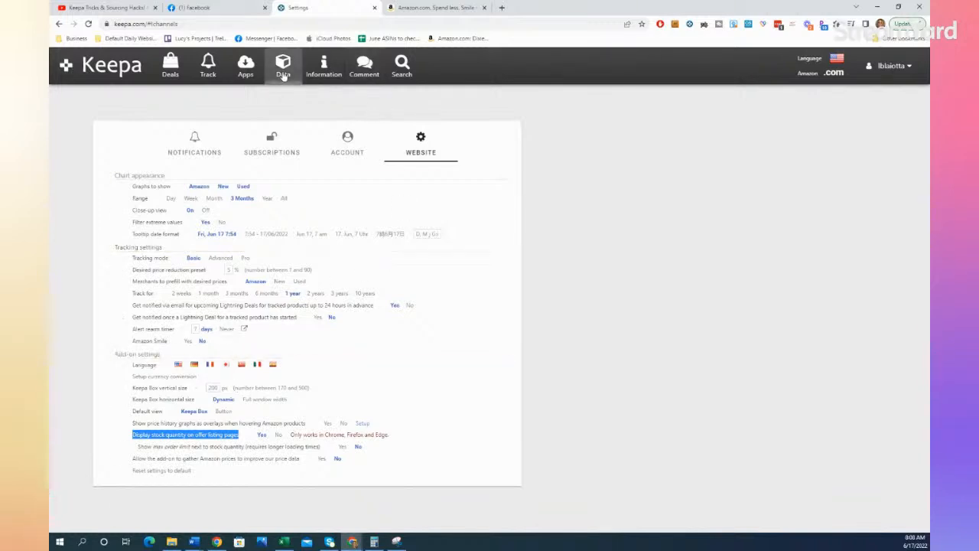
Look over the Data features overview and open the Product Finder
{"action": "left_click", "coordinate": [283, 69]}
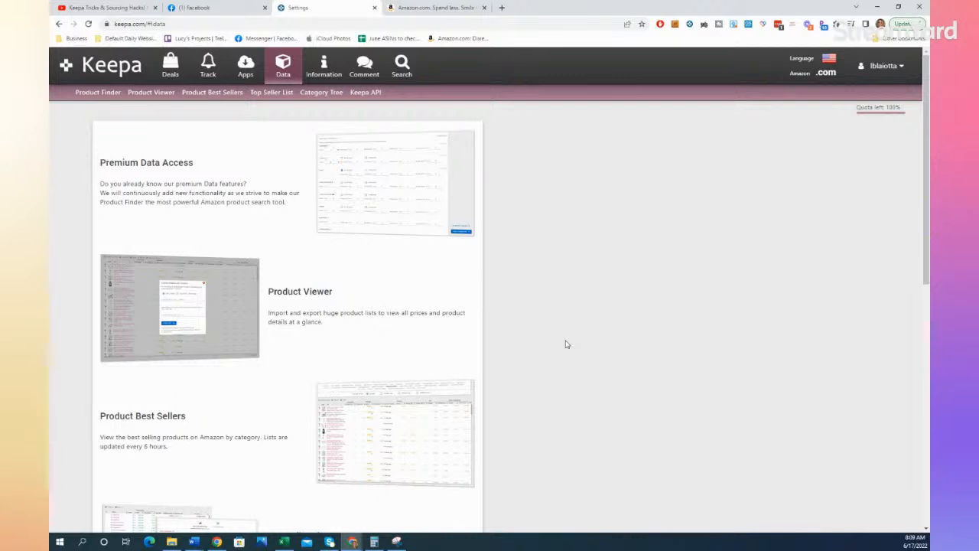
{"action": "scroll", "coordinate": [566, 344], "scroll_direction": "down", "scroll_amount": 5}
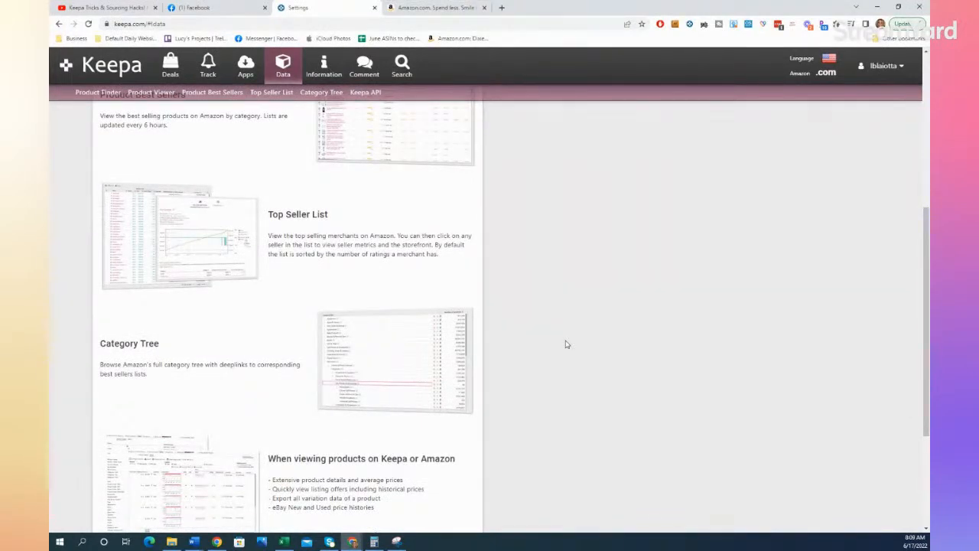
{"action": "scroll", "coordinate": [566, 344], "scroll_direction": "down", "scroll_amount": 1}
{"action": "scroll", "coordinate": [566, 344], "scroll_direction": "down", "scroll_amount": 1}
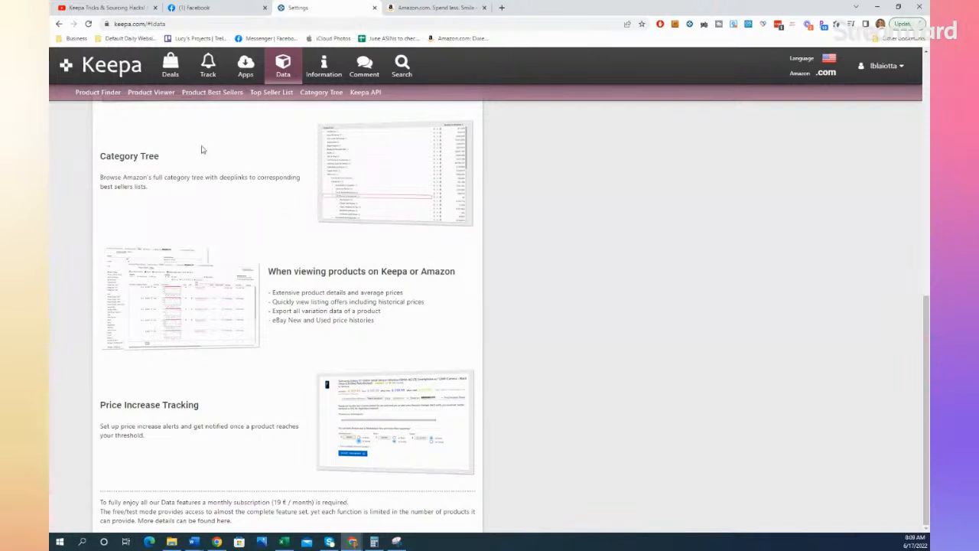
{"action": "left_click", "coordinate": [94, 98]}
{"action": "mouse_move", "coordinate": [120, 283]}
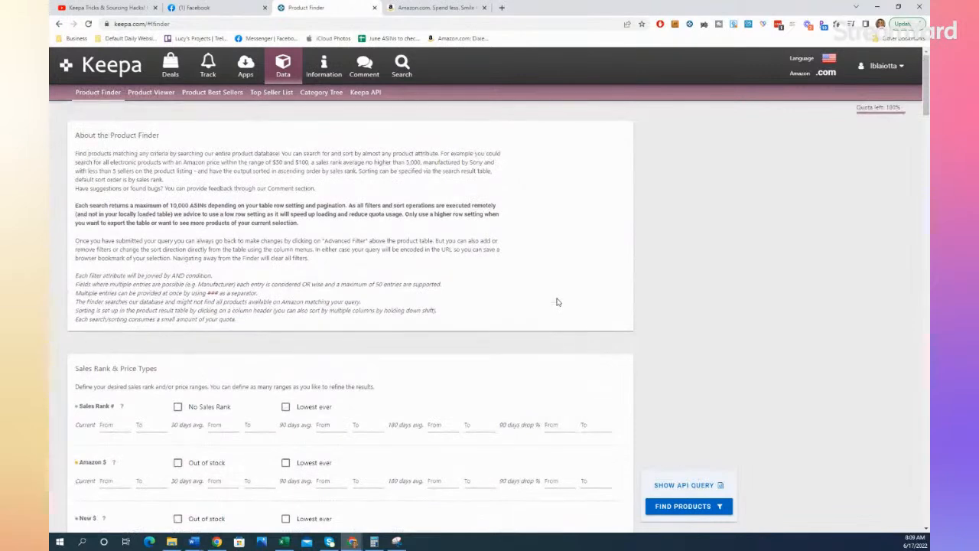
Filter Sales Rank to a 90-day average from 5000 to 150000 and require the Amazon offer to be out of stock
{"action": "scroll", "coordinate": [556, 302], "scroll_direction": "down", "scroll_amount": 2}
{"action": "scroll", "coordinate": [557, 302], "scroll_direction": "down", "scroll_amount": 3}
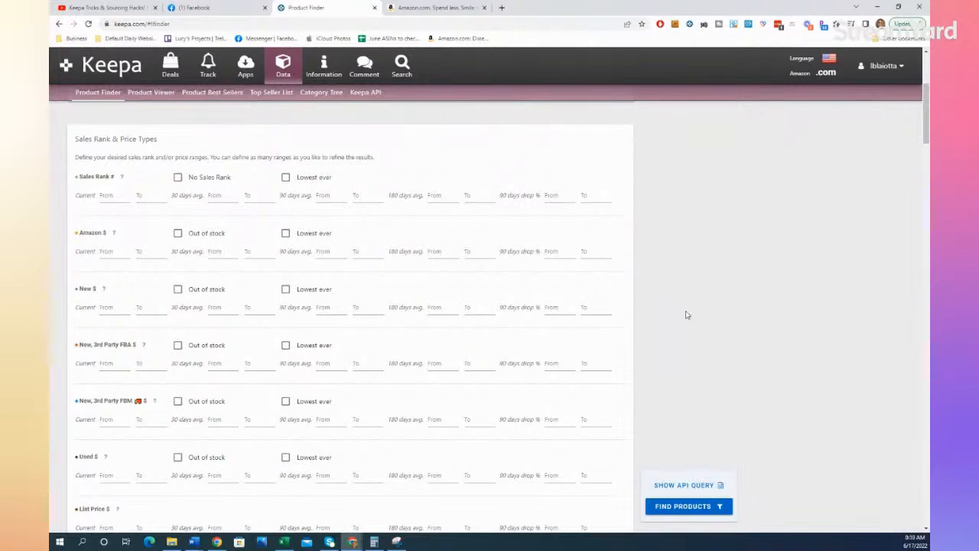
{"action": "scroll", "coordinate": [687, 322], "scroll_direction": "down", "scroll_amount": 1}
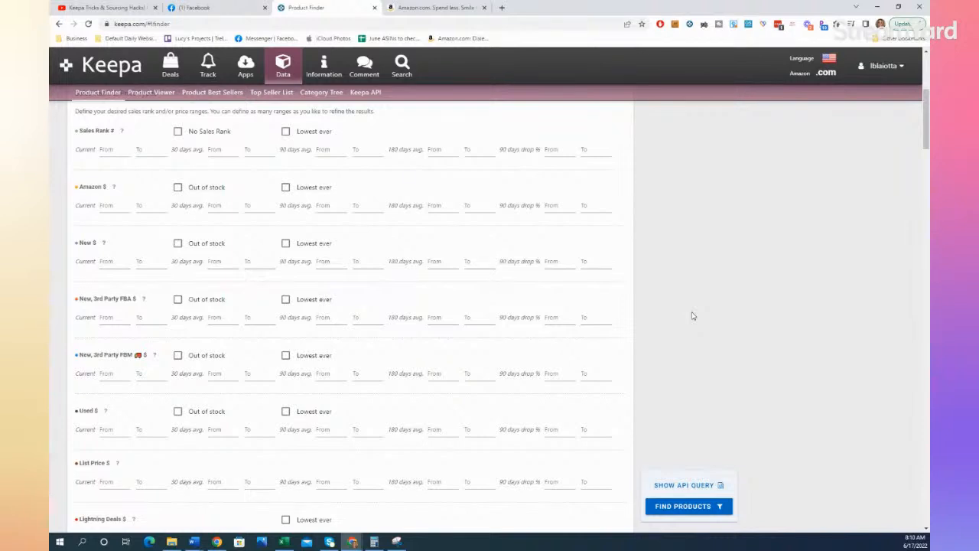
{"action": "left_click", "coordinate": [103, 152]}
{"action": "left_click", "coordinate": [363, 150]}
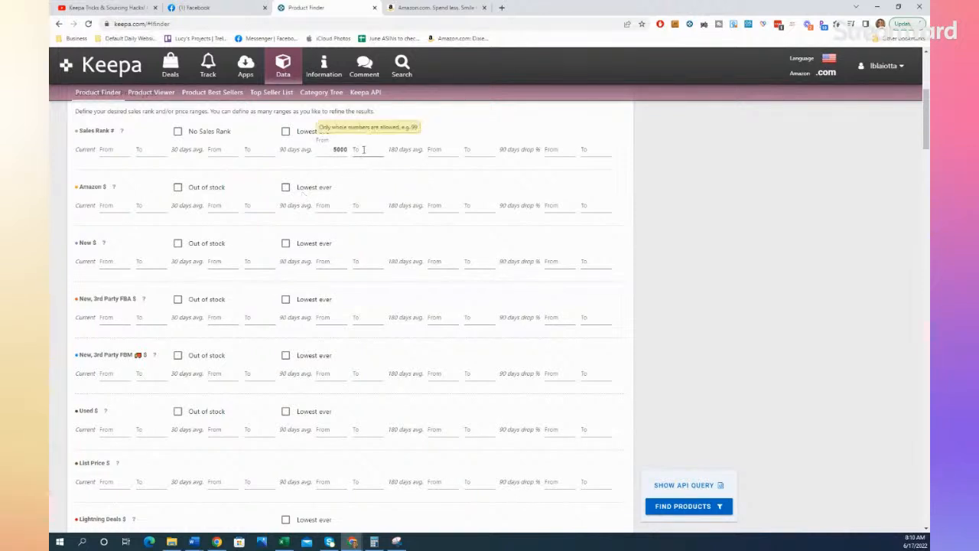
{"action": "type", "text": "150000"}
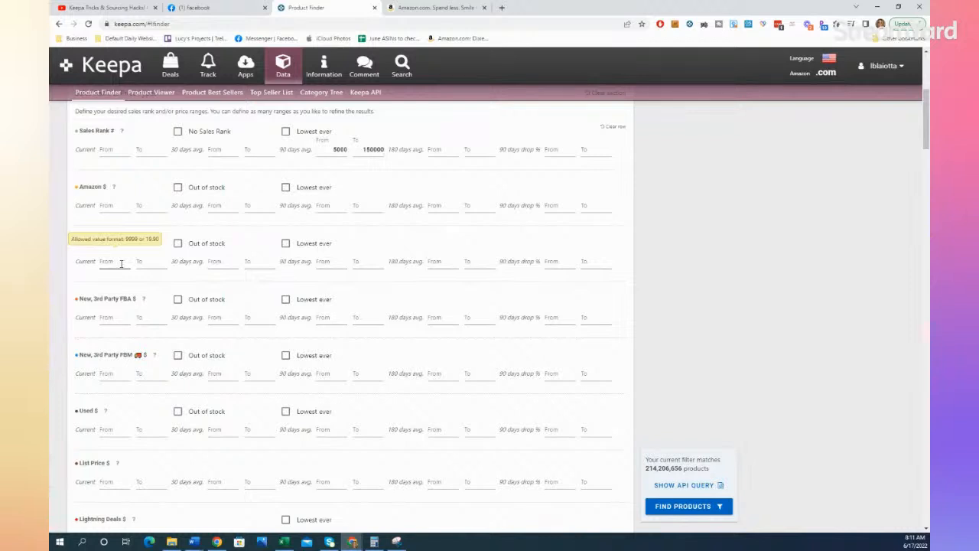
{"action": "left_click", "coordinate": [178, 188]}
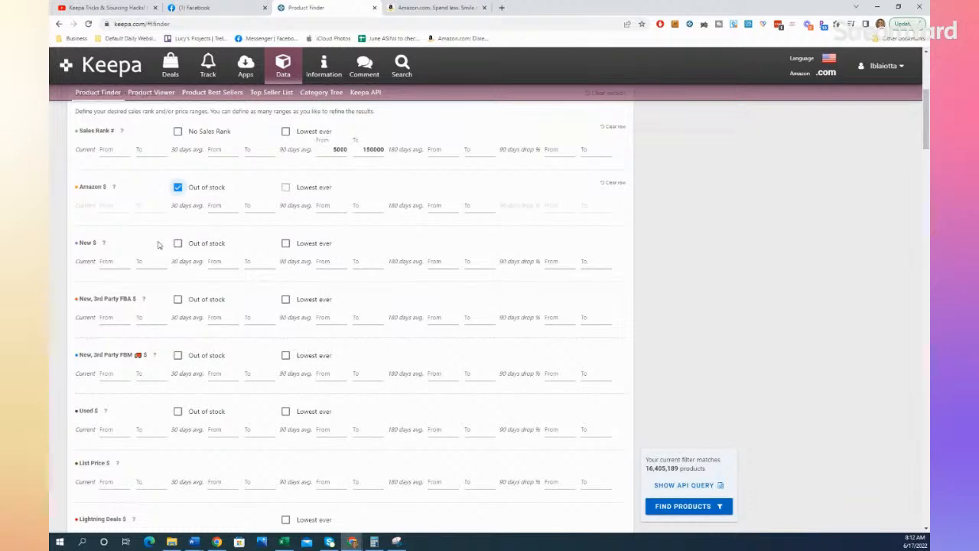
Set the Buy Box price filter to a 90-day average from 20 to 69
{"action": "scroll", "coordinate": [262, 388], "scroll_direction": "down", "scroll_amount": 3}
{"action": "scroll", "coordinate": [262, 391], "scroll_direction": "down", "scroll_amount": 4}
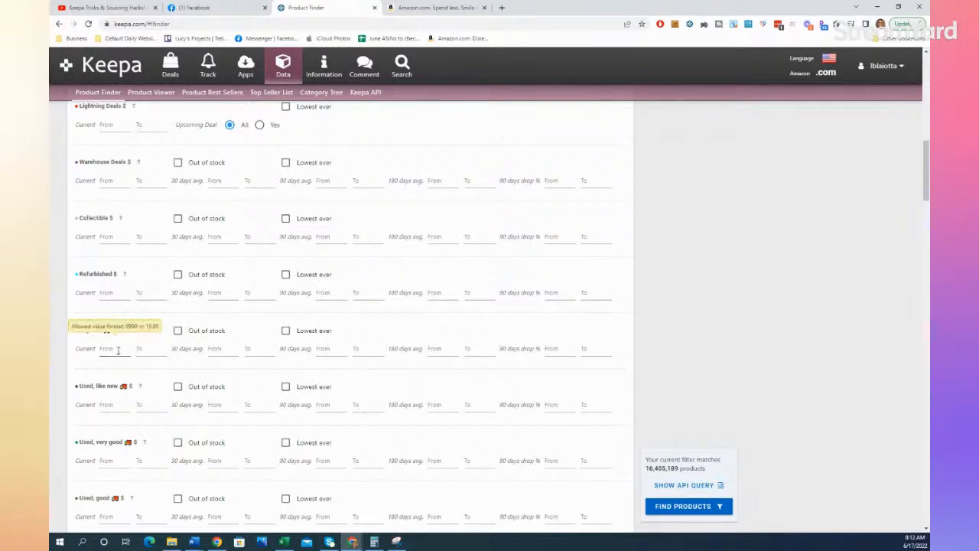
{"action": "left_click", "coordinate": [323, 350]}
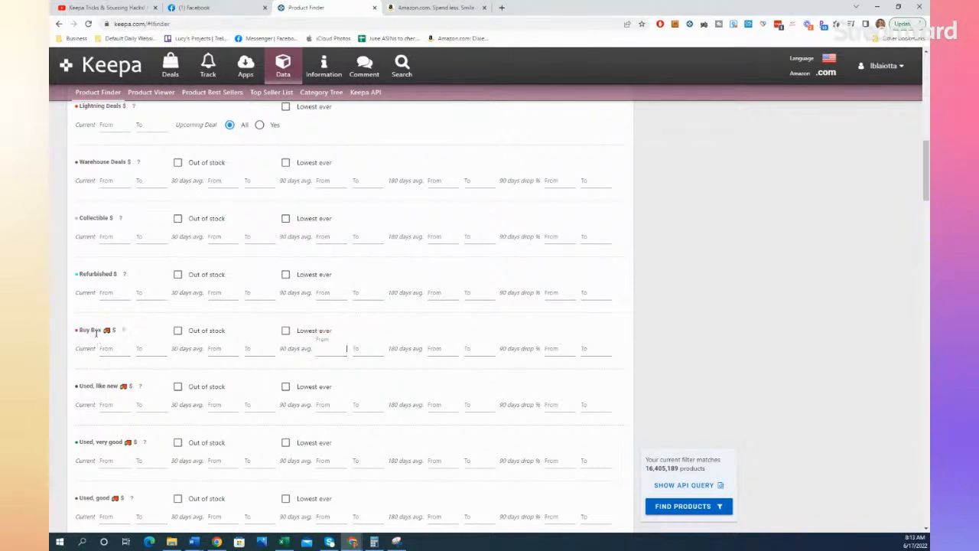
{"action": "type", "text": "20"}
{"action": "left_click", "coordinate": [356, 348]}
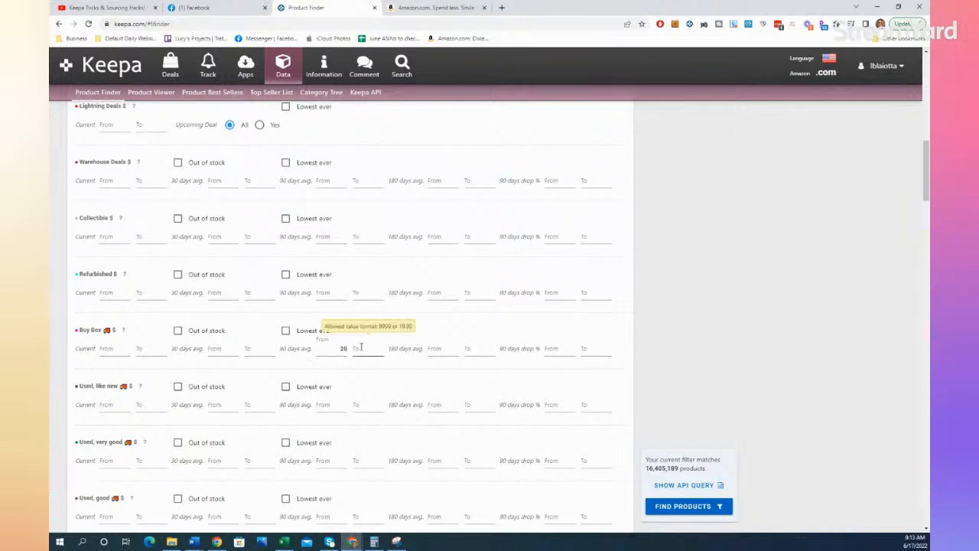
{"action": "type", "text": "65"}
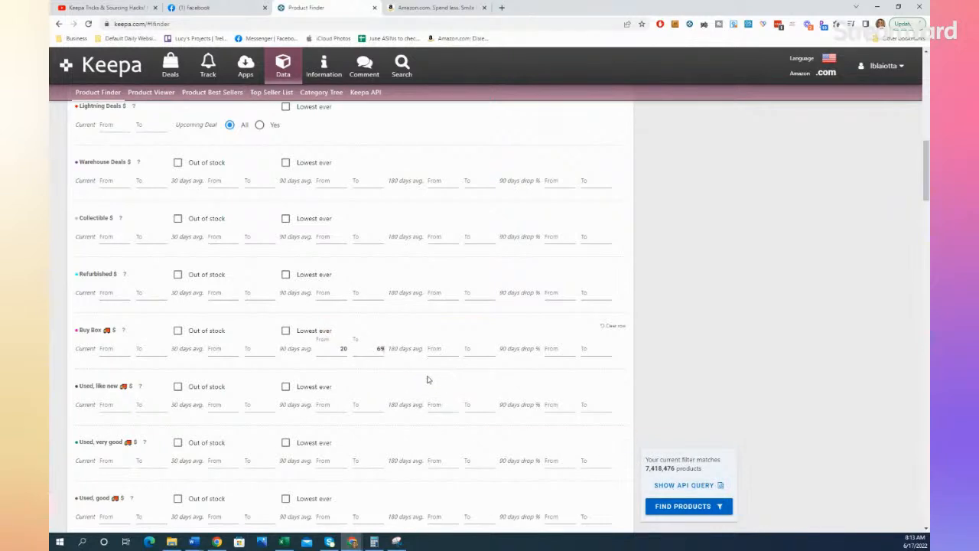
Restrict the root category to Beauty & Personal Care and highlight the matching product count
{"action": "scroll", "coordinate": [428, 379], "scroll_direction": "down", "scroll_amount": 4}
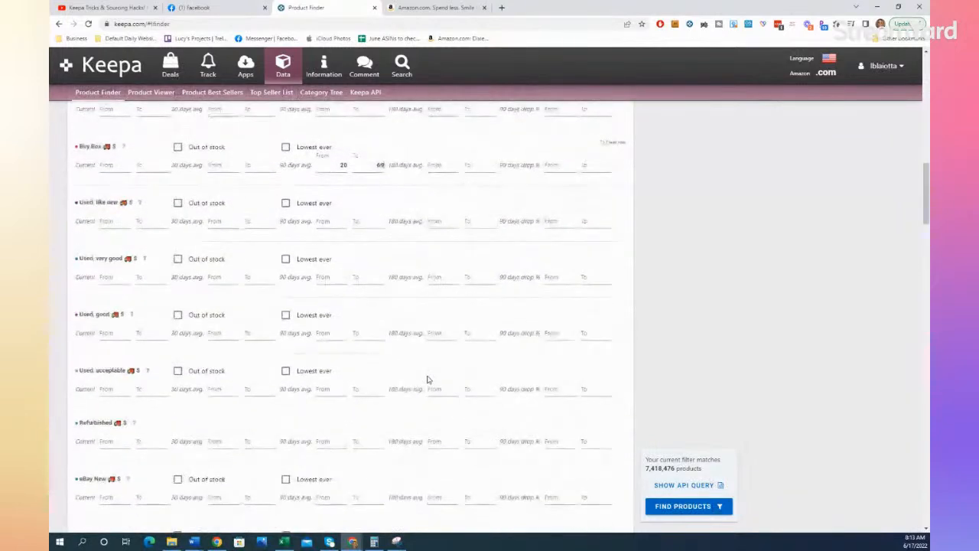
{"action": "scroll", "coordinate": [427, 379], "scroll_direction": "down", "scroll_amount": 2}
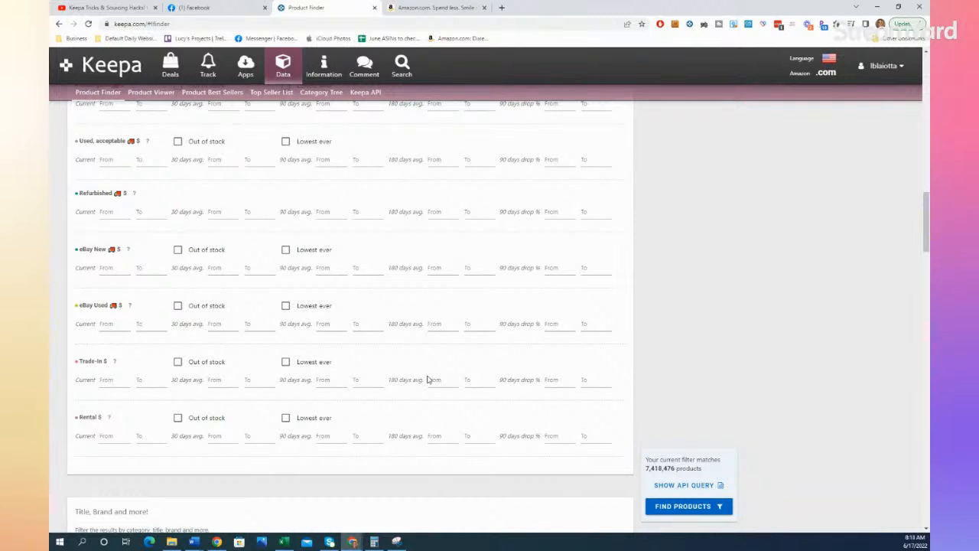
{"action": "left_click", "coordinate": [429, 375]}
{"action": "scroll", "coordinate": [310, 493], "scroll_direction": "down", "scroll_amount": 2}
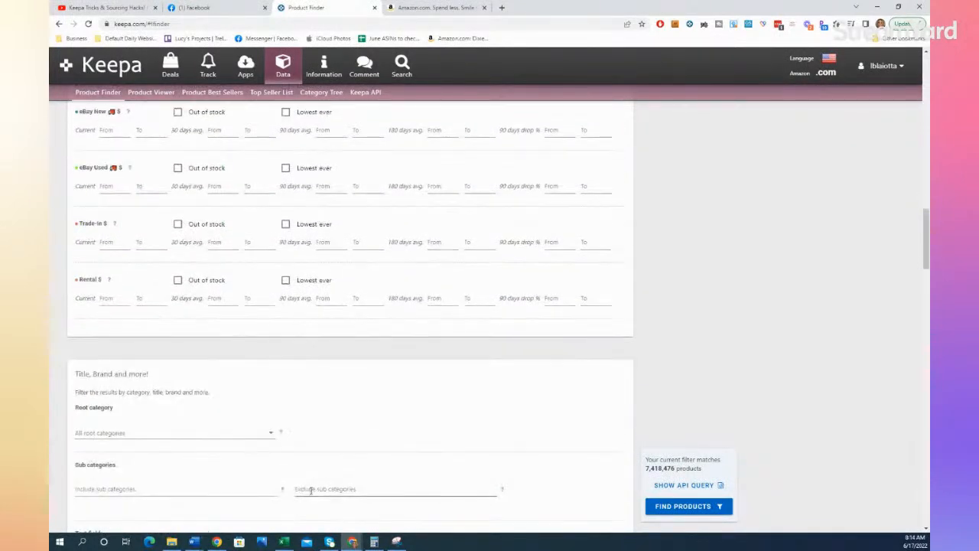
{"action": "scroll", "coordinate": [310, 490], "scroll_direction": "down", "scroll_amount": 2}
{"action": "scroll", "coordinate": [310, 490], "scroll_direction": "down", "scroll_amount": 2}
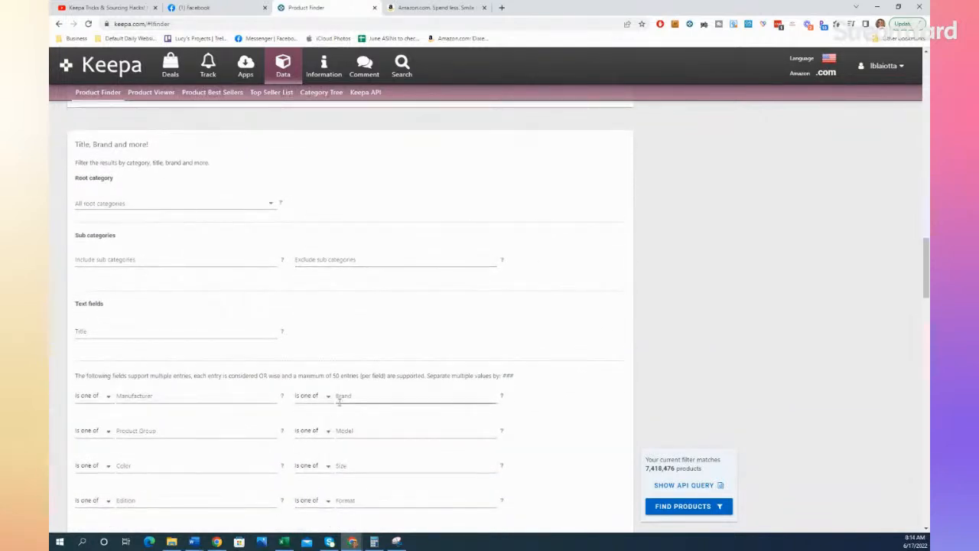
{"action": "left_click", "coordinate": [271, 204]}
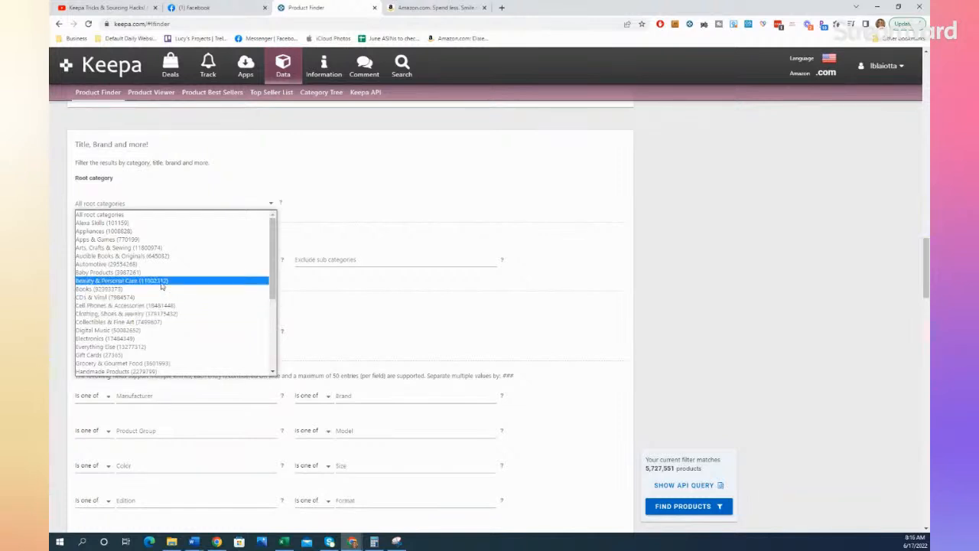
{"action": "scroll", "coordinate": [161, 285], "scroll_direction": "down", "scroll_amount": 5}
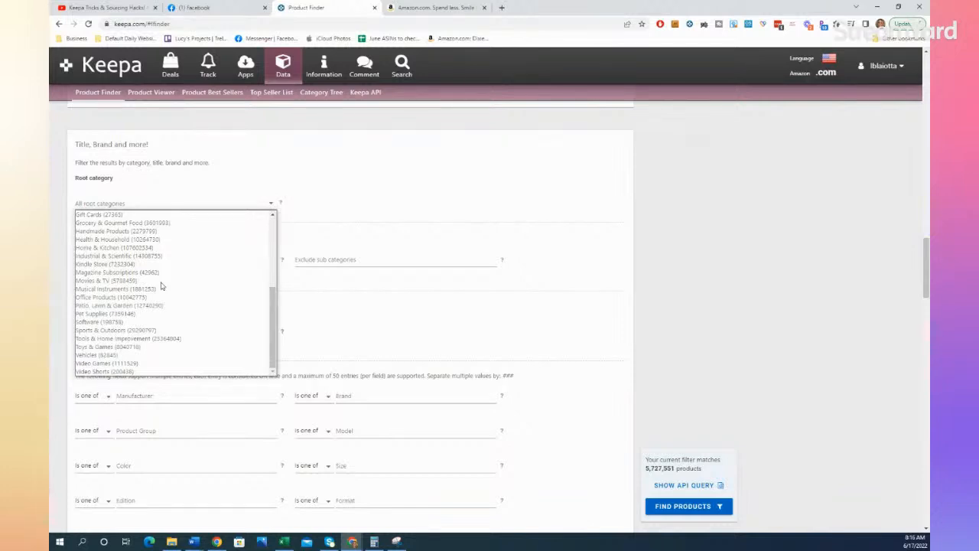
{"action": "scroll", "coordinate": [162, 286], "scroll_direction": "up", "scroll_amount": 5}
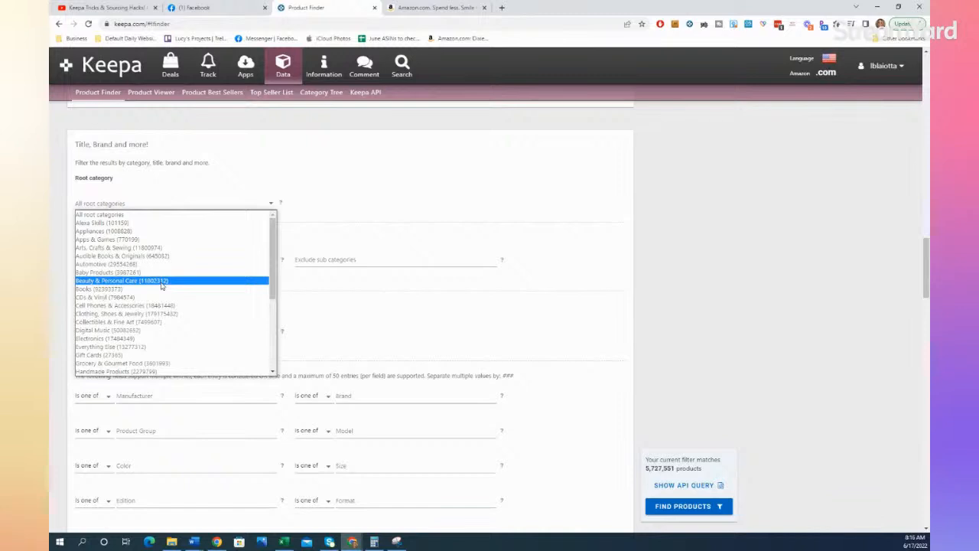
{"action": "left_click", "coordinate": [161, 281]}
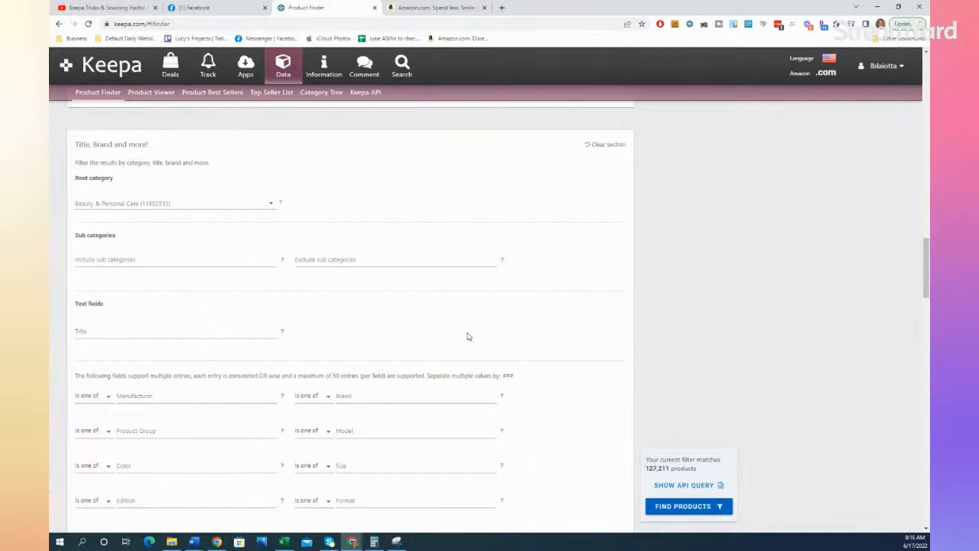
{"action": "left_click_drag", "start_coordinate": [647, 468], "coordinate": [681, 467]}
Try filtering product titles by Cover Girl, and clear the title filter
{"action": "scroll", "coordinate": [461, 337], "scroll_direction": "down", "scroll_amount": 1}
{"action": "scroll", "coordinate": [462, 334], "scroll_direction": "down", "scroll_amount": 1}
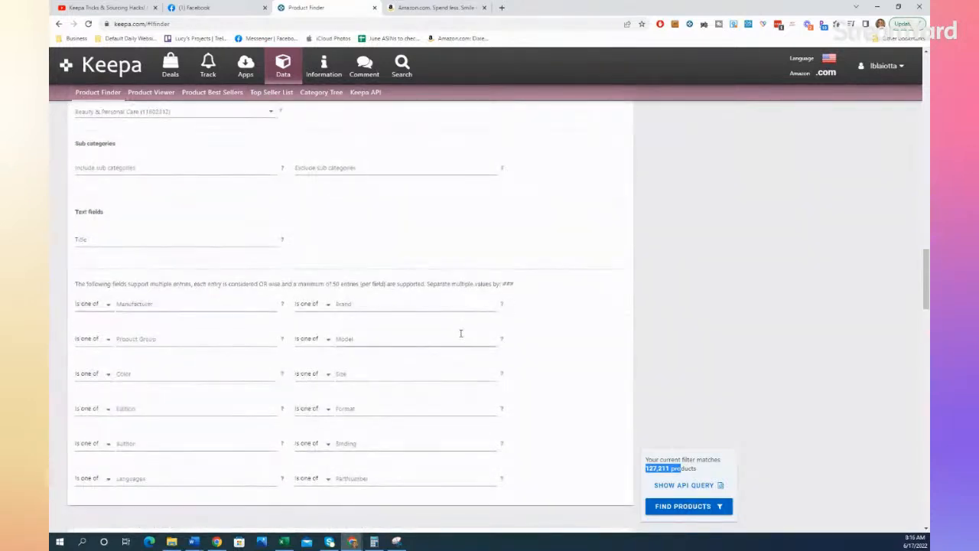
{"action": "left_click", "coordinate": [128, 240]}
{"action": "type", "text": "Cover Girl"}
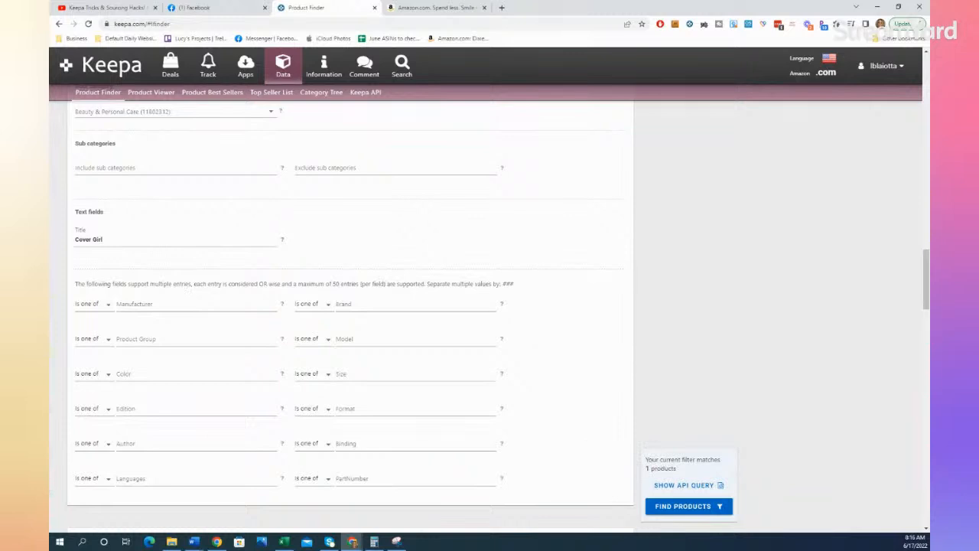
{"action": "left_click", "coordinate": [101, 240]}
{"action": "triple_click", "coordinate": [101, 241]}
{"action": "key", "text": "BackSpace"}
Set the title filter to shampoo and run the product search
{"action": "left_click", "coordinate": [102, 257]}
{"action": "left_click", "coordinate": [111, 236]}
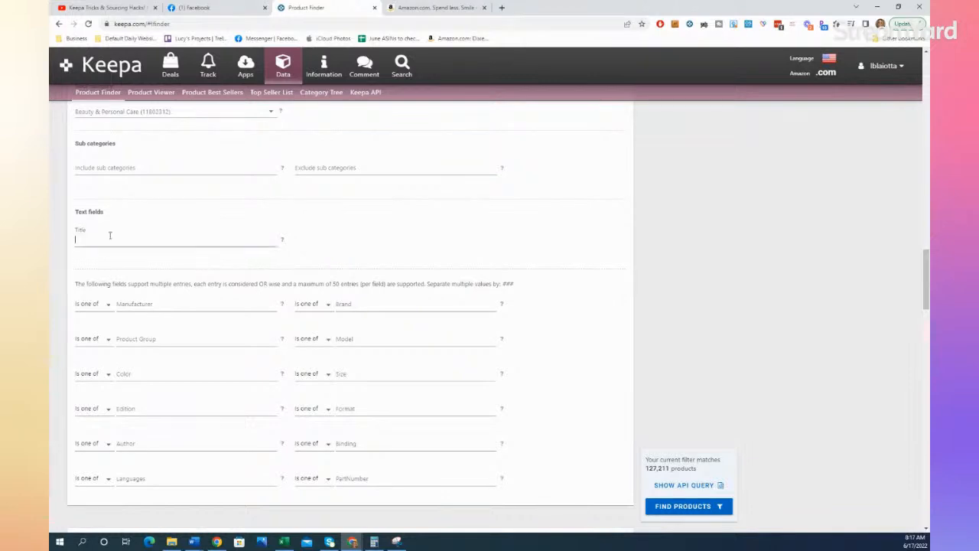
{"action": "type", "text": "shampoo"}
{"action": "key", "text": "Return"}
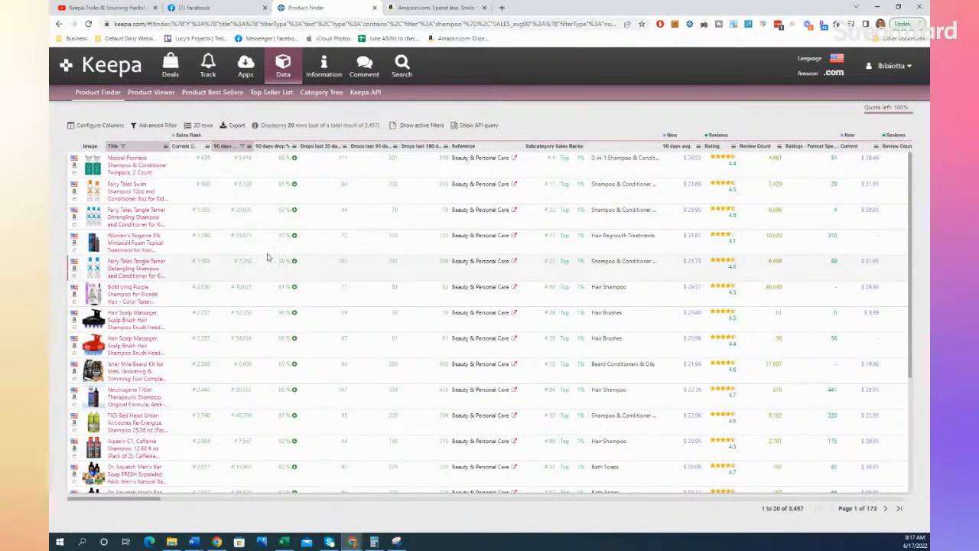
Return from the results to the empty filter form and set the root category to Beauty & Personal Care
{"action": "left_click", "coordinate": [62, 24]}
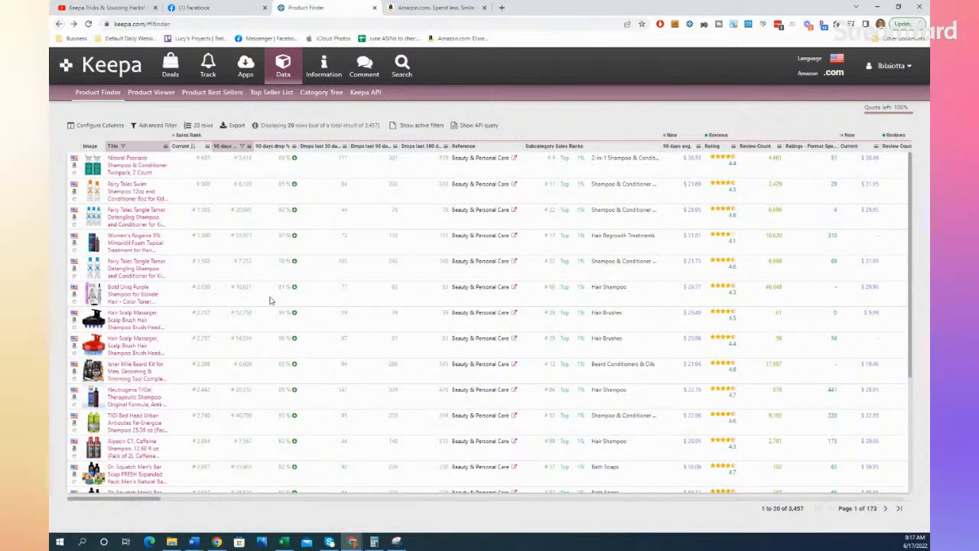
{"action": "scroll", "coordinate": [269, 320], "scroll_direction": "down", "scroll_amount": 4}
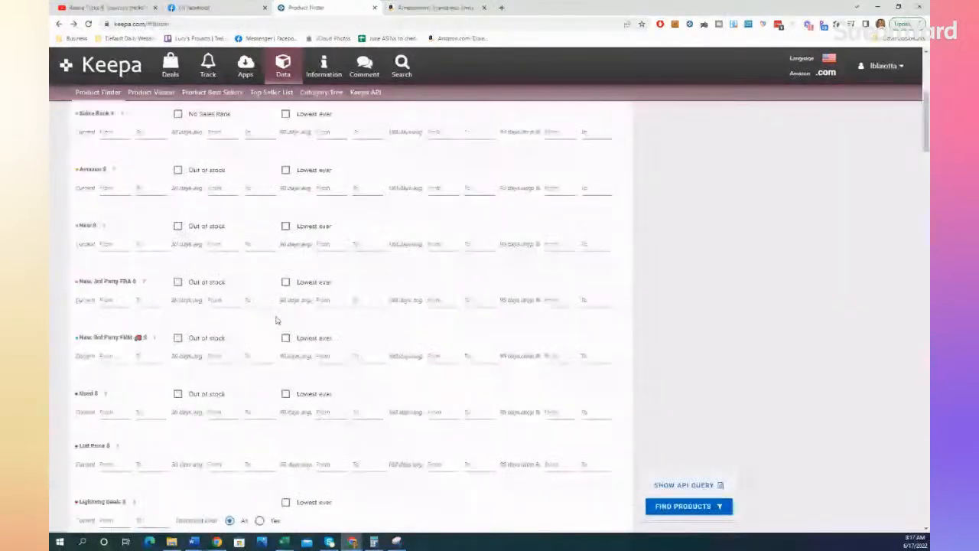
{"action": "scroll", "coordinate": [277, 320], "scroll_direction": "down", "scroll_amount": 3}
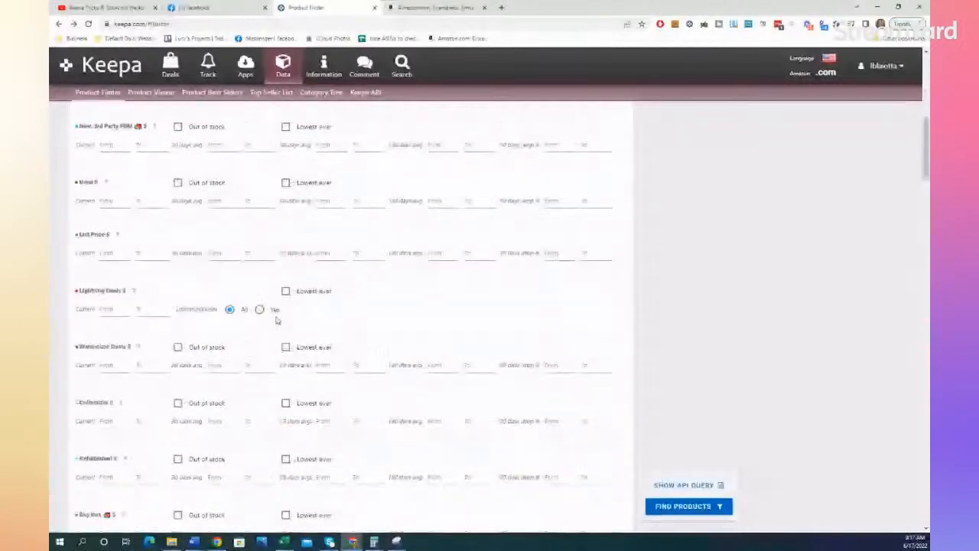
{"action": "scroll", "coordinate": [277, 321], "scroll_direction": "down", "scroll_amount": 6}
{"action": "scroll", "coordinate": [278, 320], "scroll_direction": "down", "scroll_amount": 2}
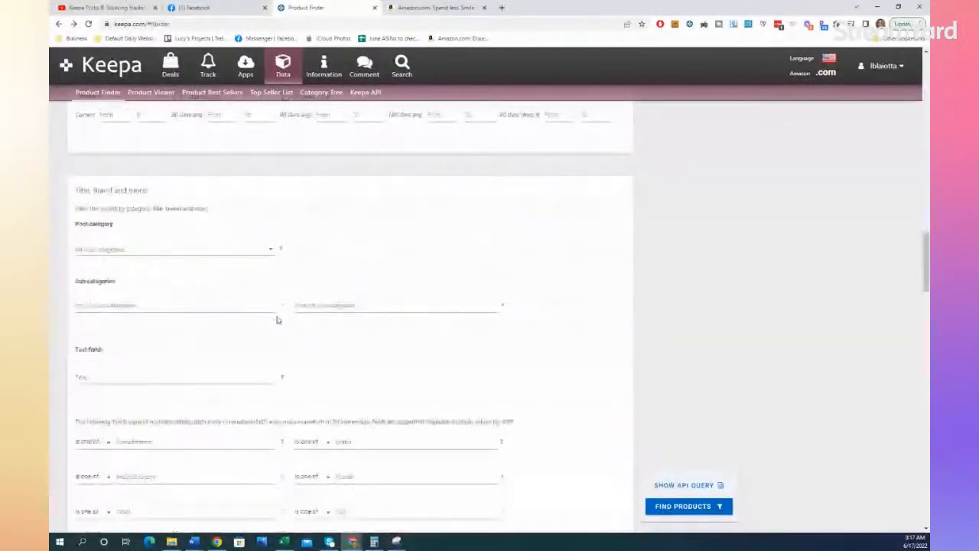
{"action": "left_click", "coordinate": [214, 251]}
{"action": "left_click", "coordinate": [157, 327]}
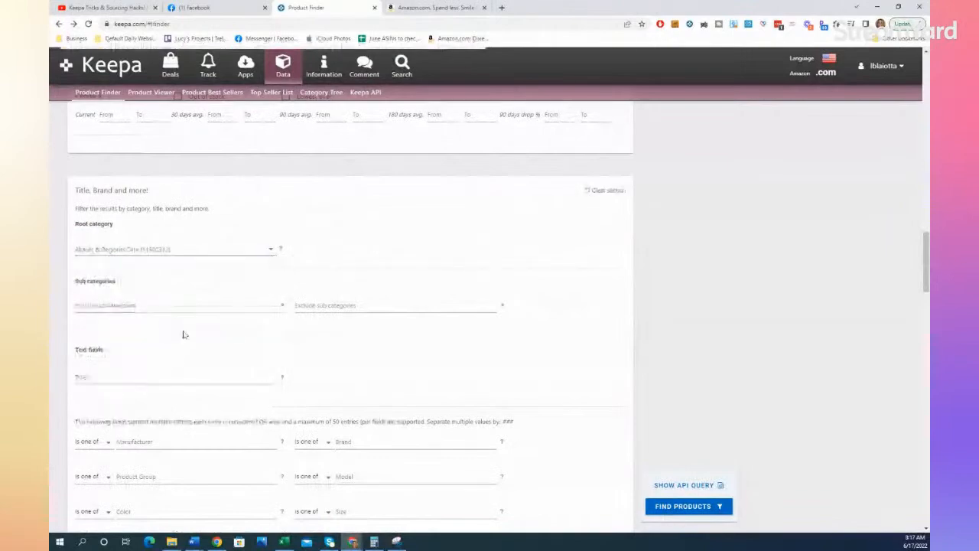
Set the 90-day average sales rank range to 5000–150000 and limit the Amazon price filter to out-of-stock products
{"action": "scroll", "coordinate": [184, 336], "scroll_direction": "up", "scroll_amount": 6}
{"action": "scroll", "coordinate": [183, 342], "scroll_direction": "up", "scroll_amount": 10}
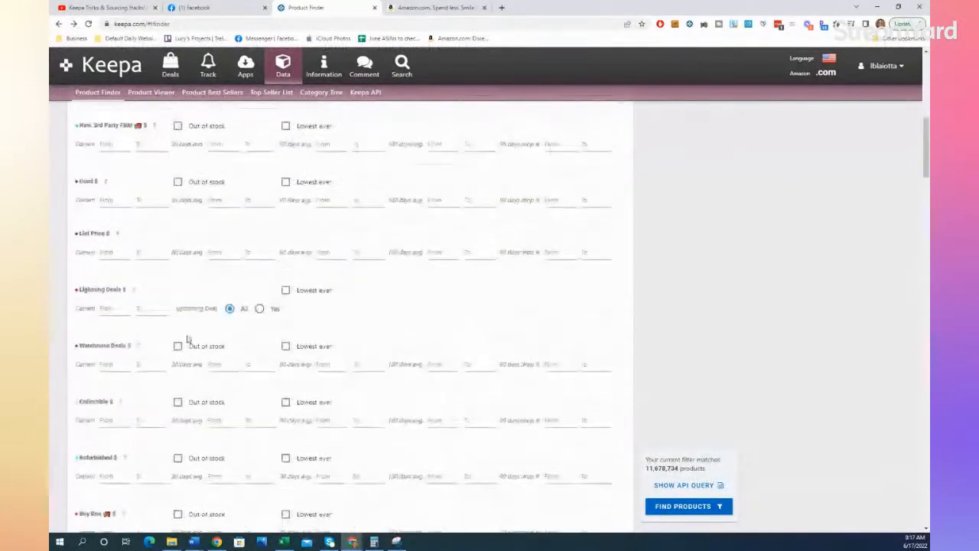
{"action": "scroll", "coordinate": [252, 313], "scroll_direction": "down", "scroll_amount": 3}
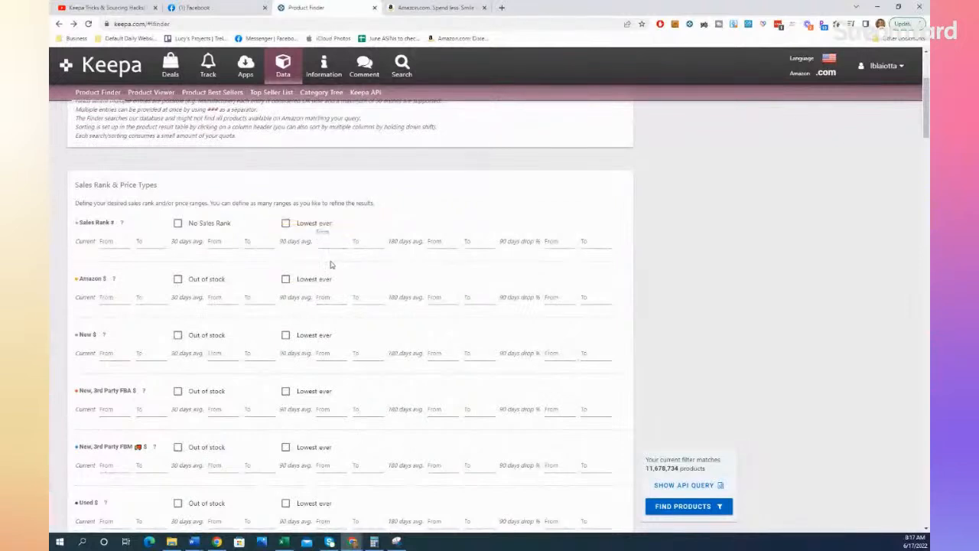
{"action": "type", "text": "000"}
{"action": "key", "text": "Tab"}
{"action": "type", "text": "150000"}
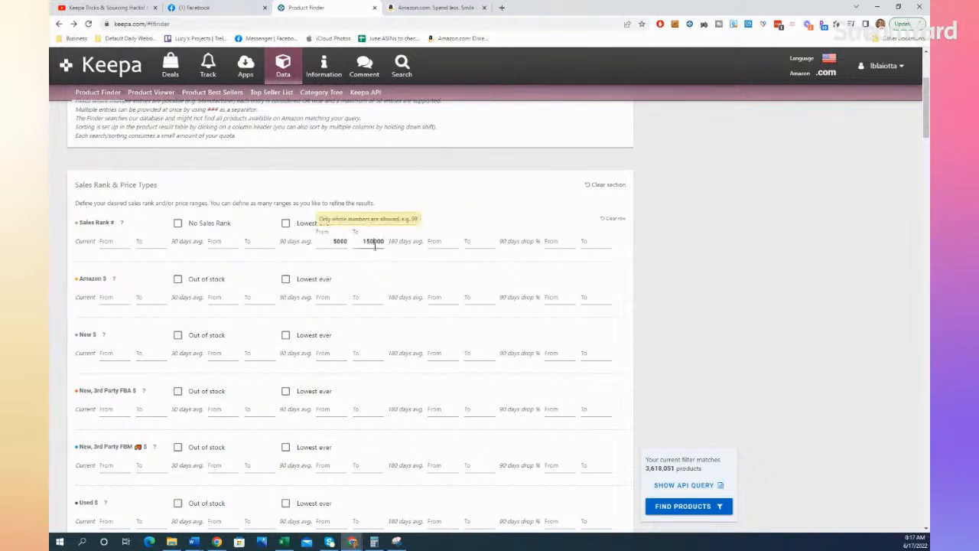
{"action": "scroll", "coordinate": [402, 350], "scroll_direction": "down", "scroll_amount": 2}
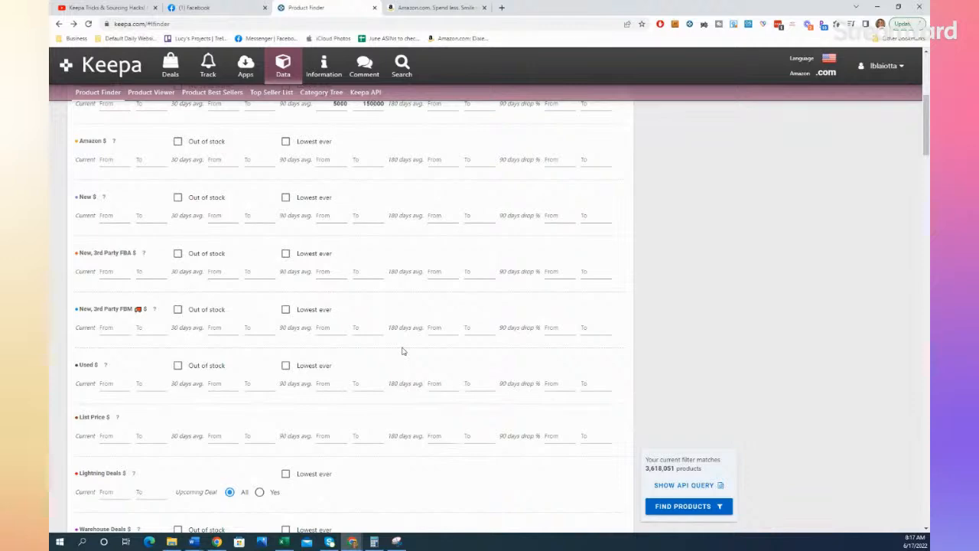
{"action": "left_click", "coordinate": [178, 141]}
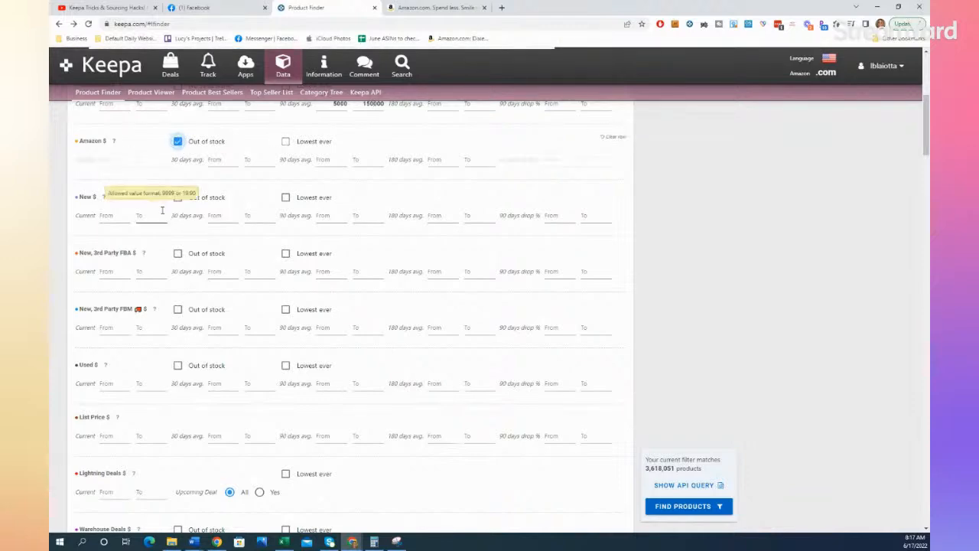
Set the Buy Box 90-day average price range from 15 to 69
{"action": "scroll", "coordinate": [161, 211], "scroll_direction": "down", "scroll_amount": 4}
{"action": "scroll", "coordinate": [161, 211], "scroll_direction": "down", "scroll_amount": 3}
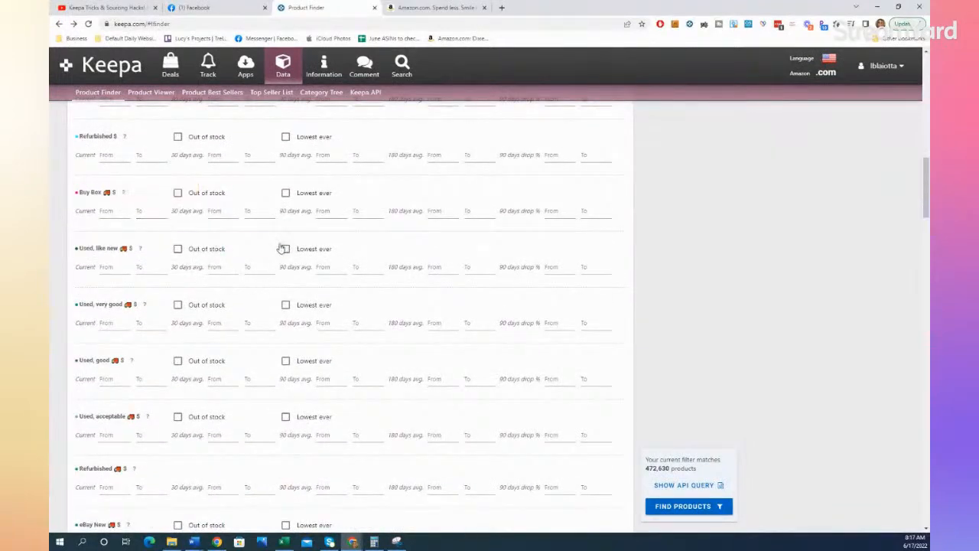
{"action": "left_click", "coordinate": [328, 212]}
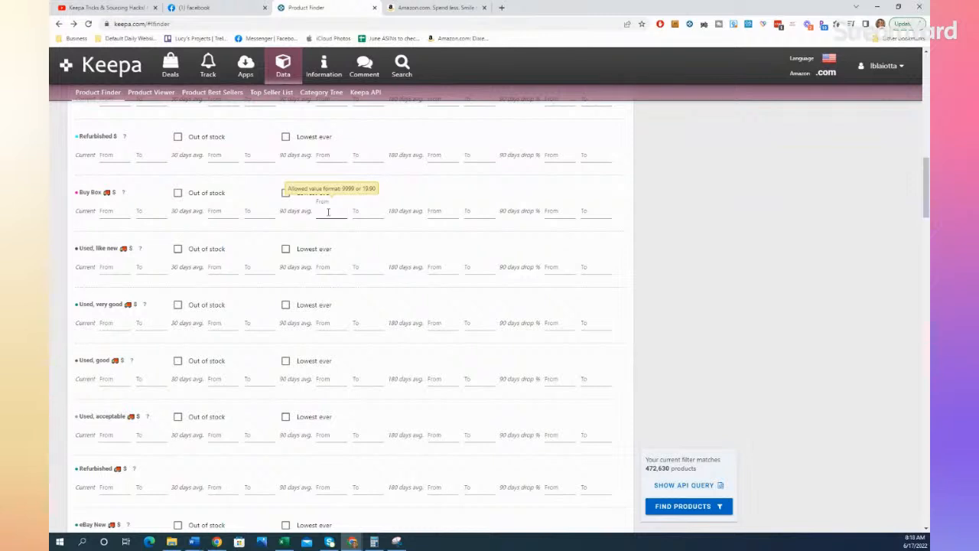
{"action": "type", "text": "15"}
{"action": "left_click", "coordinate": [367, 212]}
{"action": "type", "text": "69"}
{"action": "left_click", "coordinate": [377, 251]}
Look at the matching options offered for the Brand filter without changing the choice
{"action": "scroll", "coordinate": [378, 251], "scroll_direction": "down", "scroll_amount": 4}
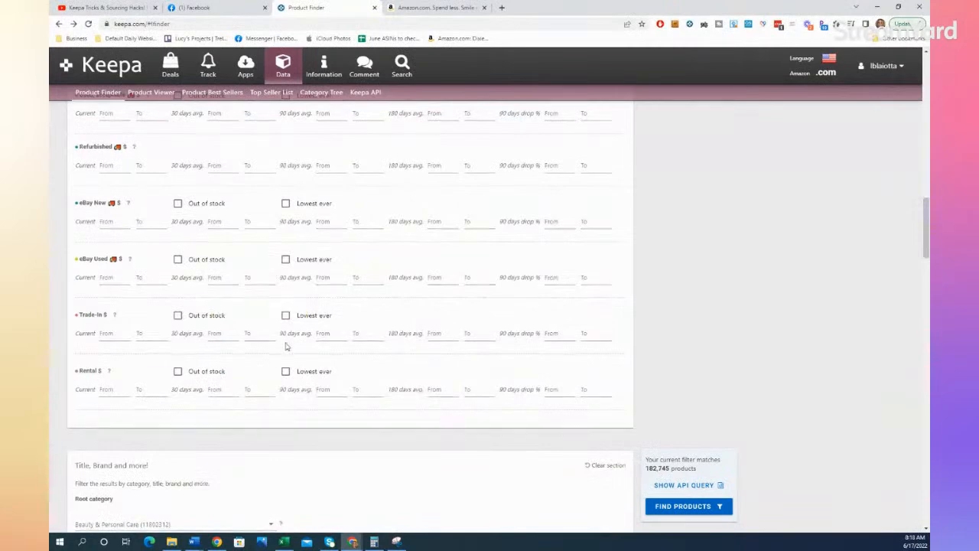
{"action": "scroll", "coordinate": [287, 348], "scroll_direction": "down", "scroll_amount": 4}
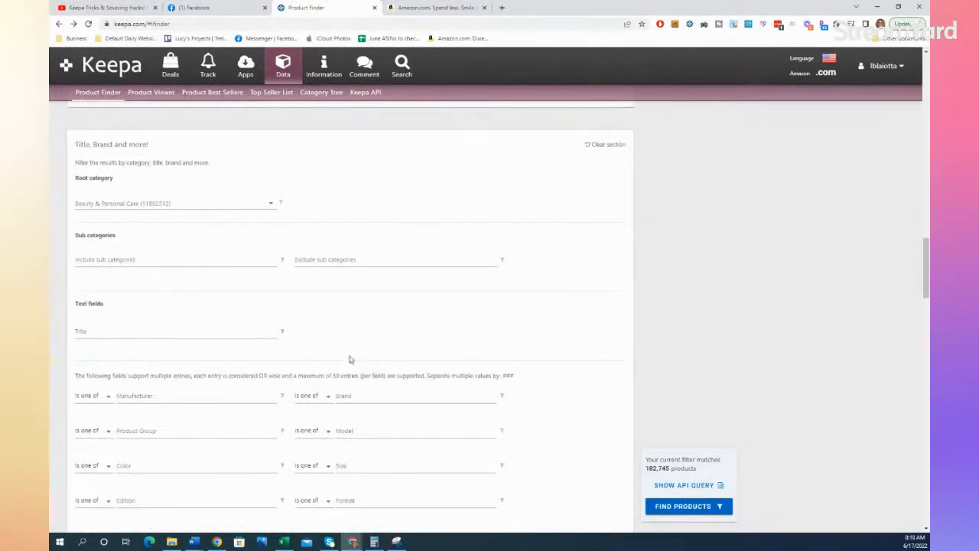
{"action": "scroll", "coordinate": [348, 358], "scroll_direction": "down", "scroll_amount": 2}
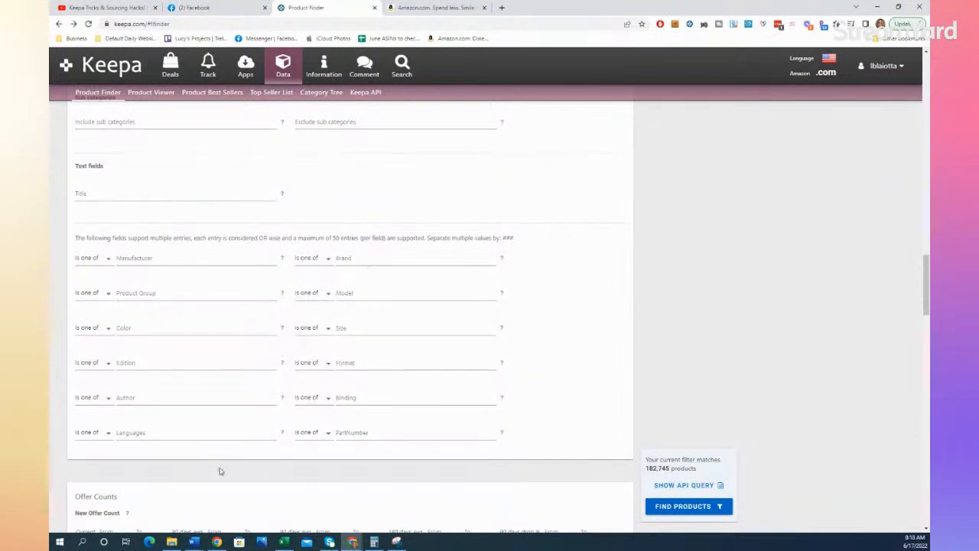
{"action": "left_click", "coordinate": [329, 261]}
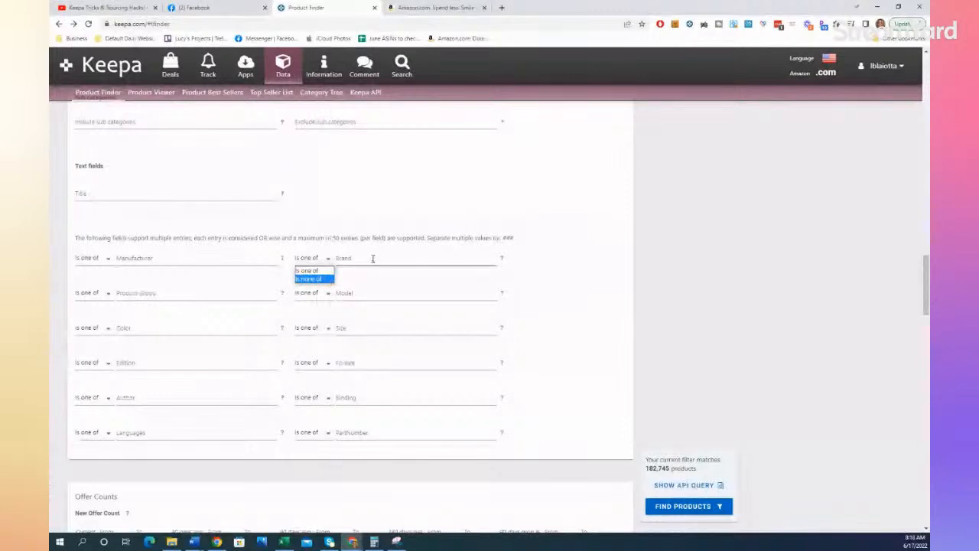
{"action": "left_click", "coordinate": [561, 265]}
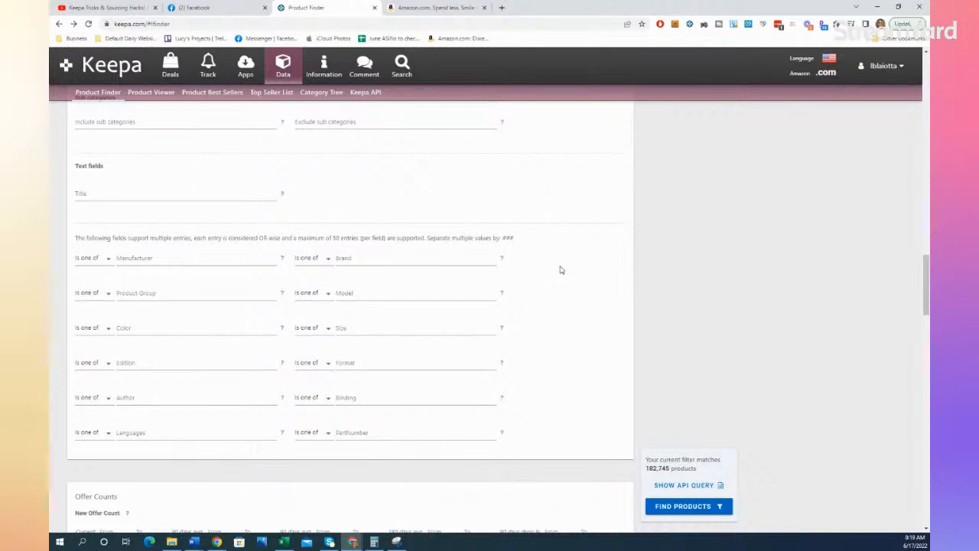
Try filtering the brand by covergirl and cover girl, and remove both brands from the filter
{"action": "left_click", "coordinate": [392, 260]}
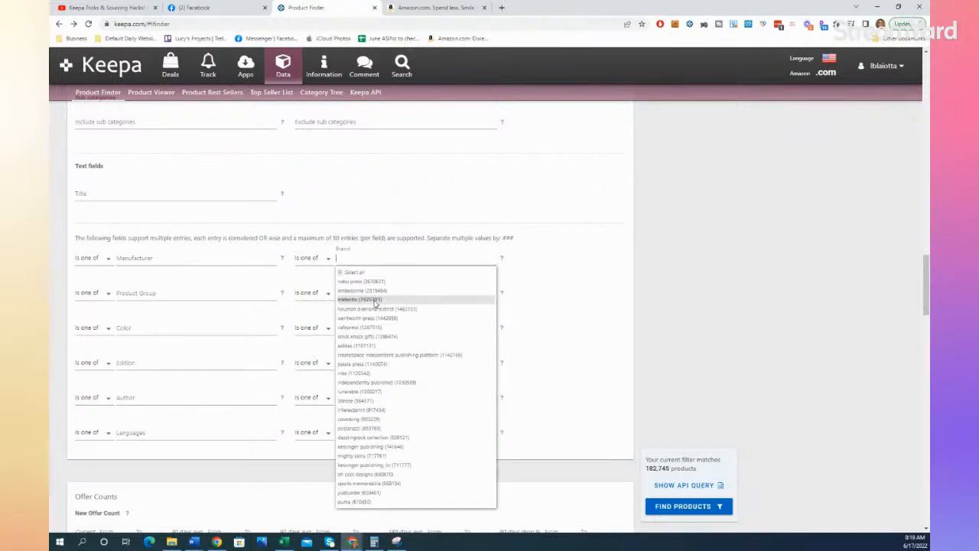
{"action": "type", "text": "cover"}
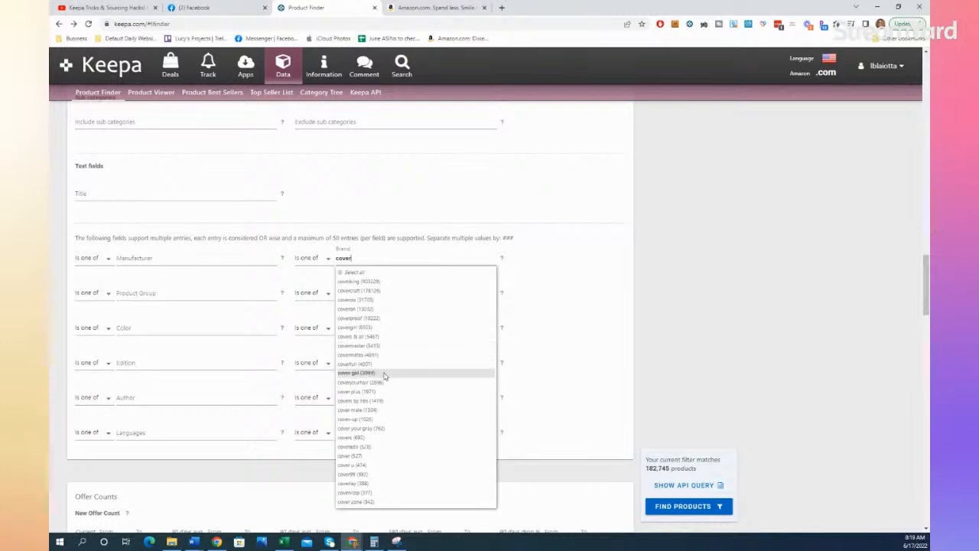
{"action": "left_click", "coordinate": [392, 330]}
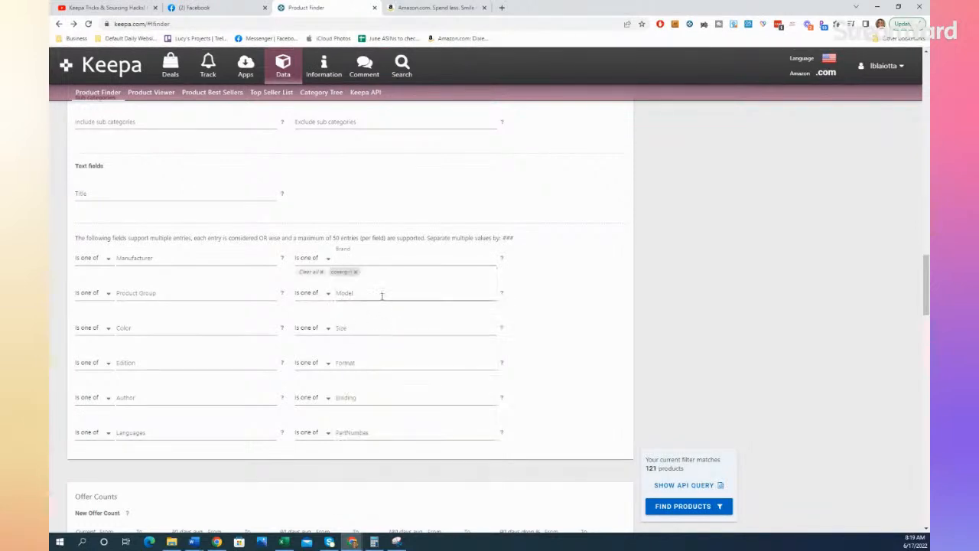
{"action": "left_click", "coordinate": [382, 295]}
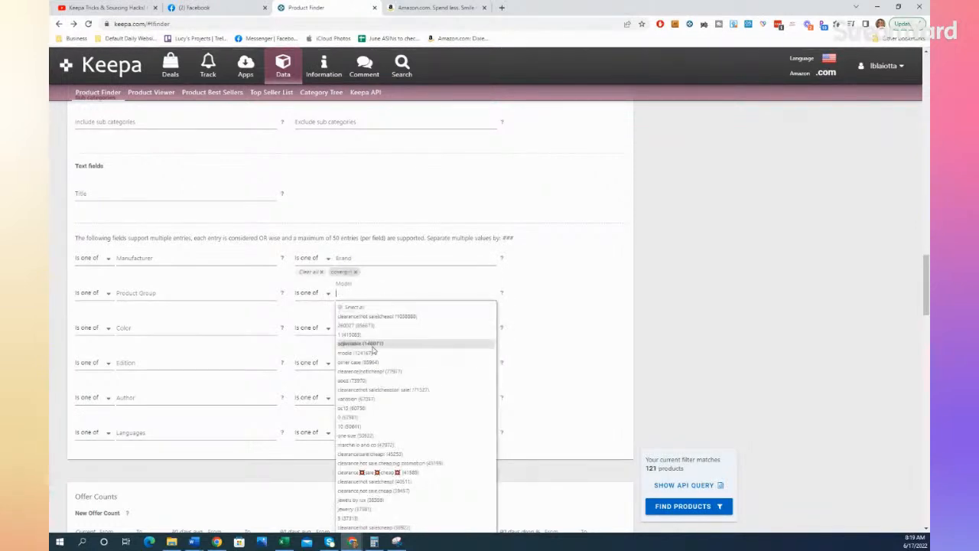
{"action": "left_click", "coordinate": [377, 261]}
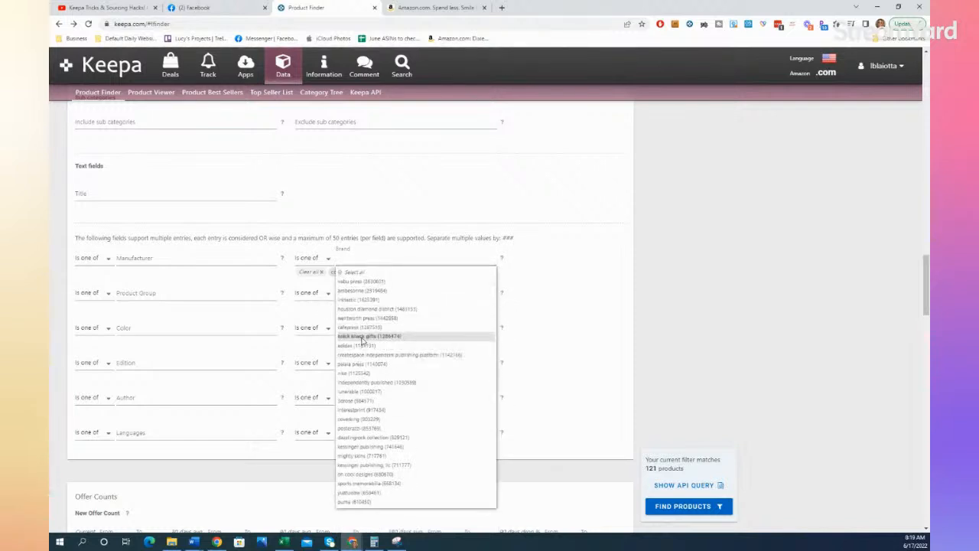
{"action": "type", "text": "cover"}
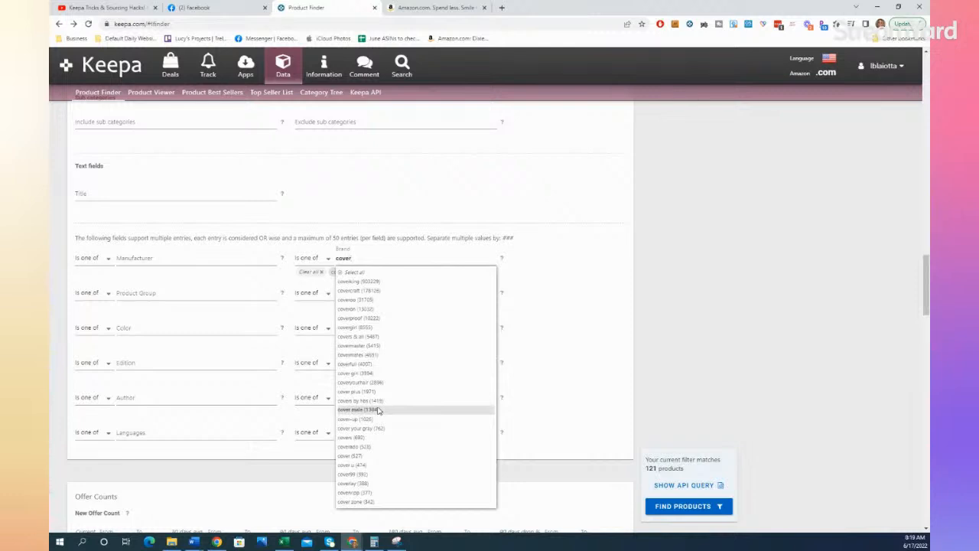
{"action": "left_click", "coordinate": [367, 327]}
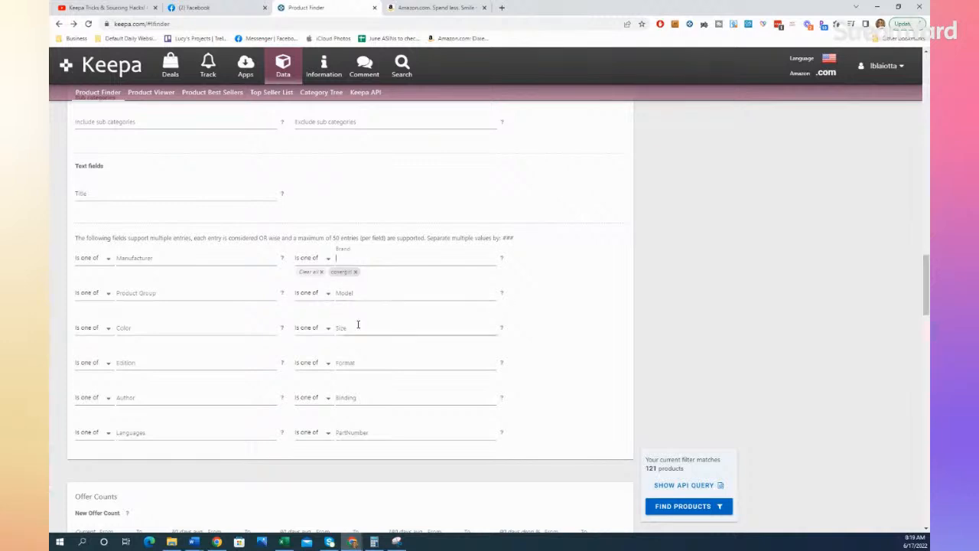
{"action": "type", "text": "cover gi"}
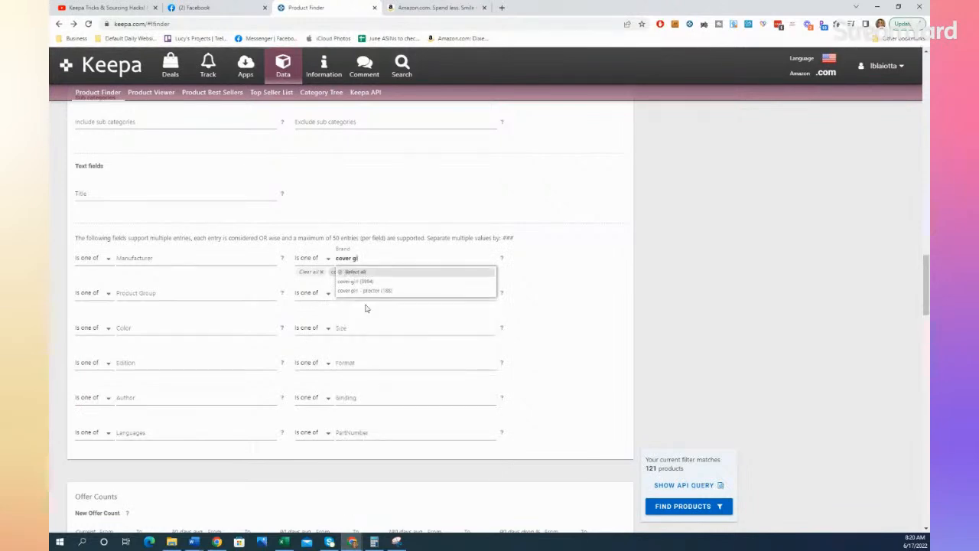
{"action": "left_click", "coordinate": [358, 281]}
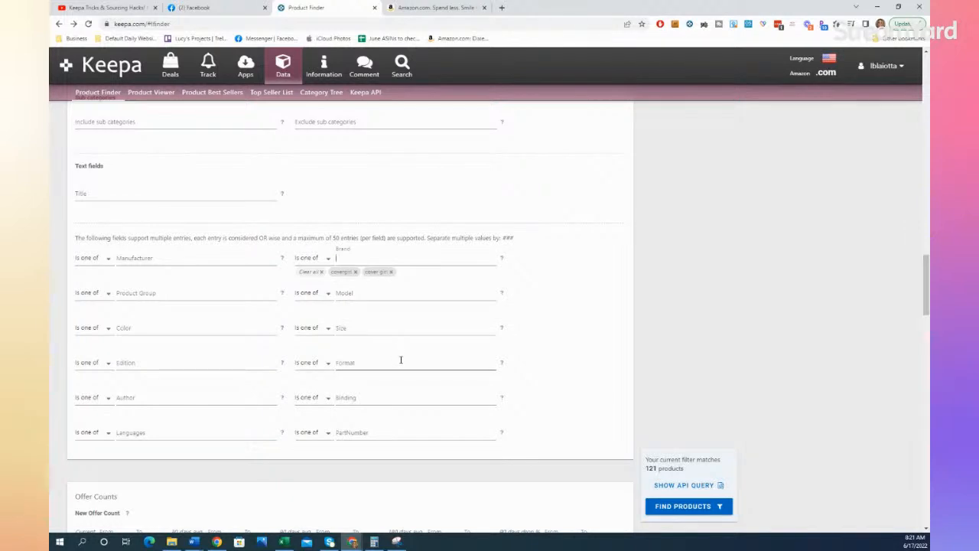
{"action": "left_click", "coordinate": [357, 273]}
{"action": "left_click", "coordinate": [356, 273]}
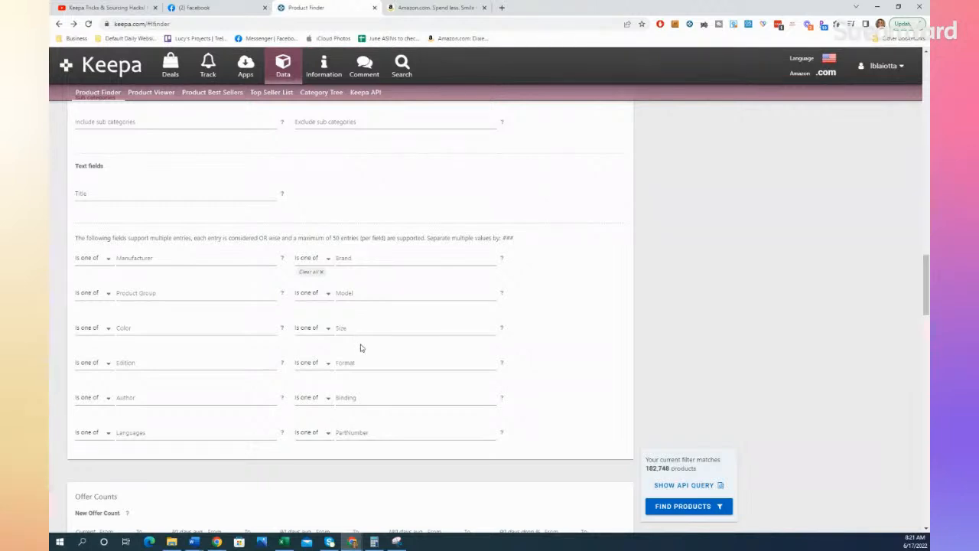
Set the 90-day average New Offer Count range from 3 to 10
{"action": "scroll", "coordinate": [361, 348], "scroll_direction": "down", "scroll_amount": 3}
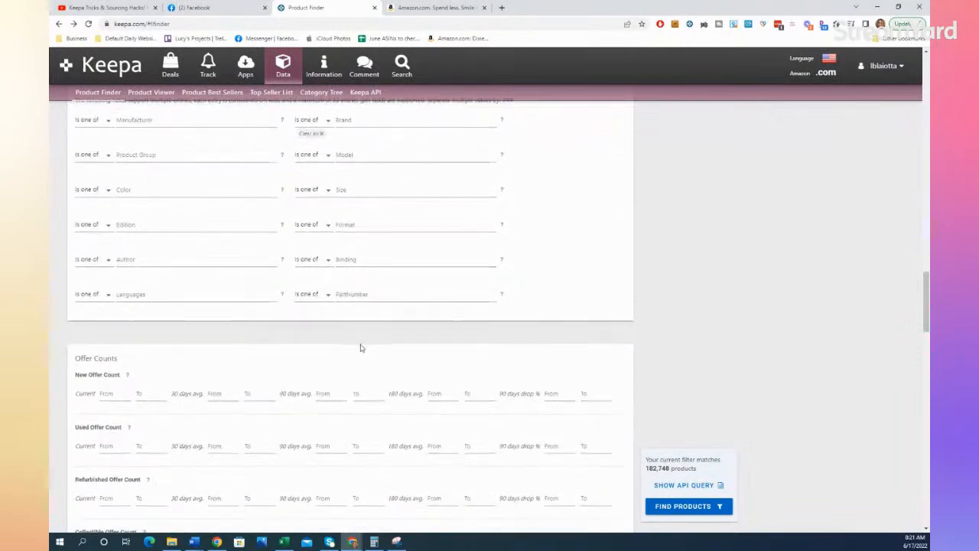
{"action": "scroll", "coordinate": [362, 345], "scroll_direction": "down", "scroll_amount": 1}
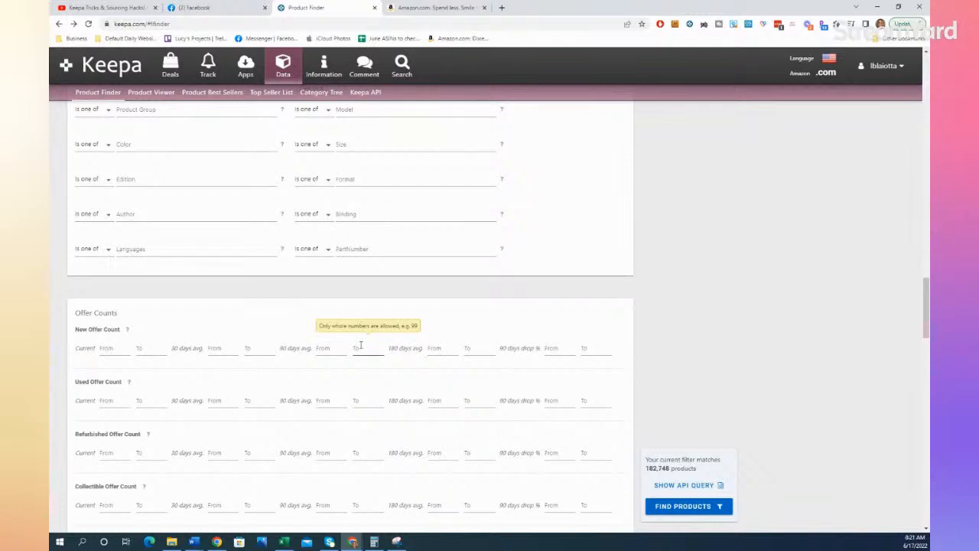
{"action": "scroll", "coordinate": [361, 346], "scroll_direction": "down", "scroll_amount": 4}
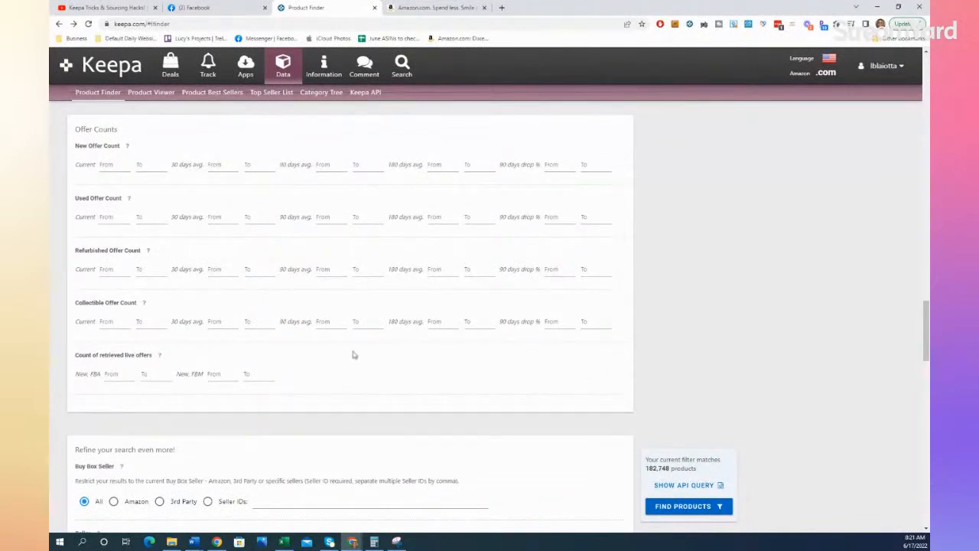
{"action": "left_click", "coordinate": [324, 166]}
{"action": "type", "text": "3"}
{"action": "left_click", "coordinate": [357, 165]}
{"action": "type", "text": "10"}
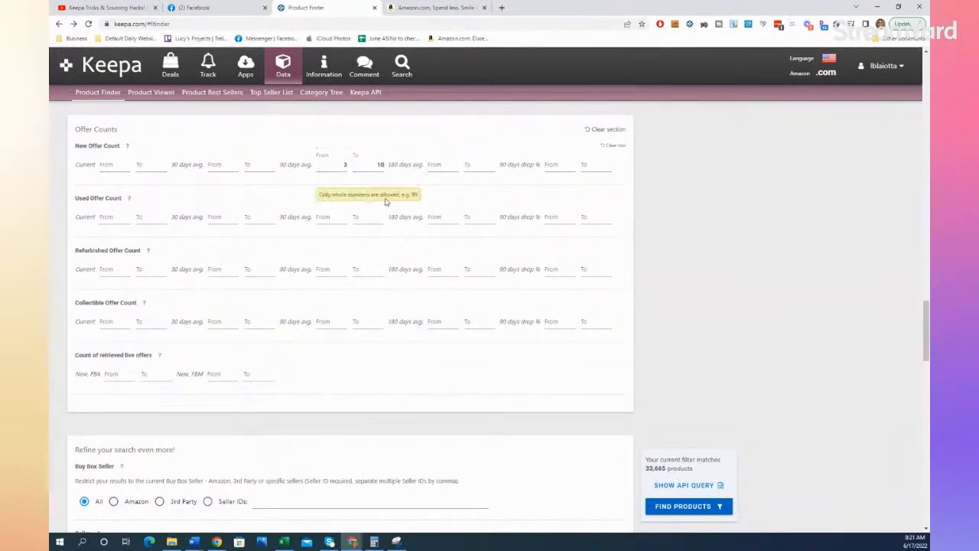
{"action": "left_click", "coordinate": [392, 374]}
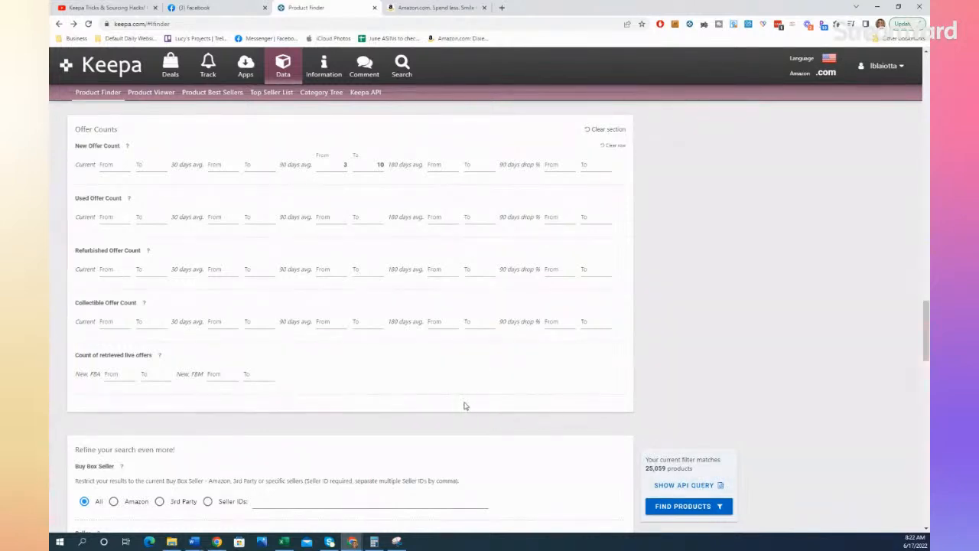
Restrict the Buy Box Seller to 3rd Party
{"action": "scroll", "coordinate": [560, 439], "scroll_direction": "down", "scroll_amount": 3}
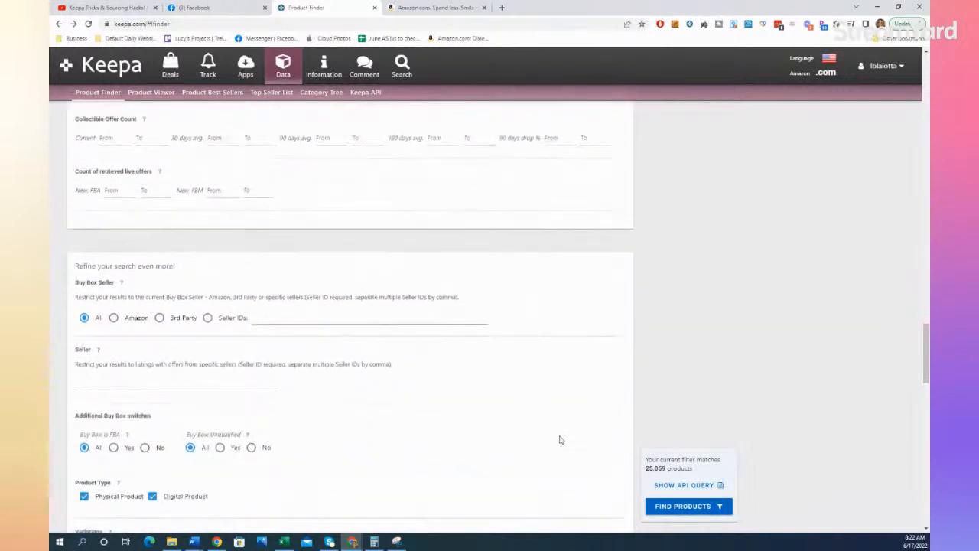
{"action": "scroll", "coordinate": [560, 439], "scroll_direction": "down", "scroll_amount": 1}
{"action": "scroll", "coordinate": [561, 440], "scroll_direction": "down", "scroll_amount": 1}
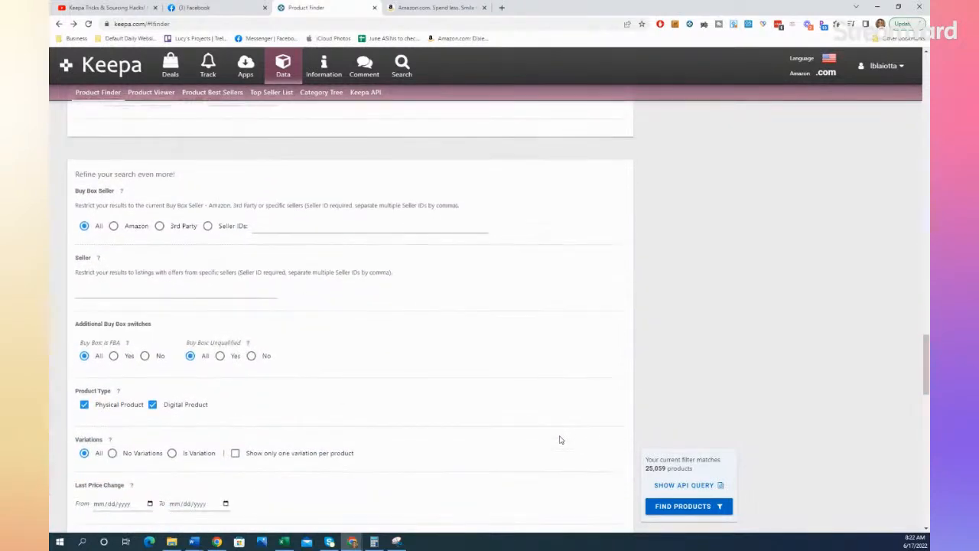
{"action": "scroll", "coordinate": [561, 440], "scroll_direction": "down", "scroll_amount": 1}
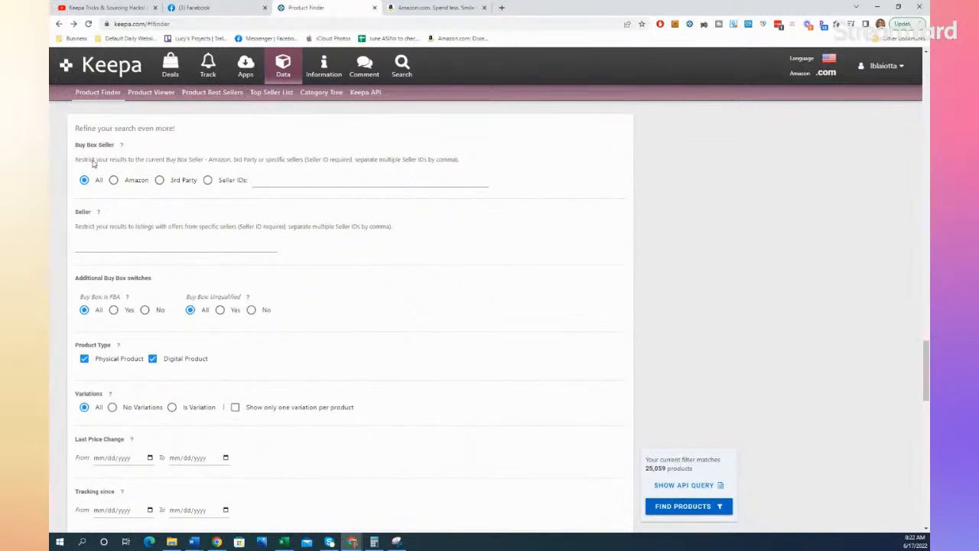
{"action": "left_click", "coordinate": [159, 180]}
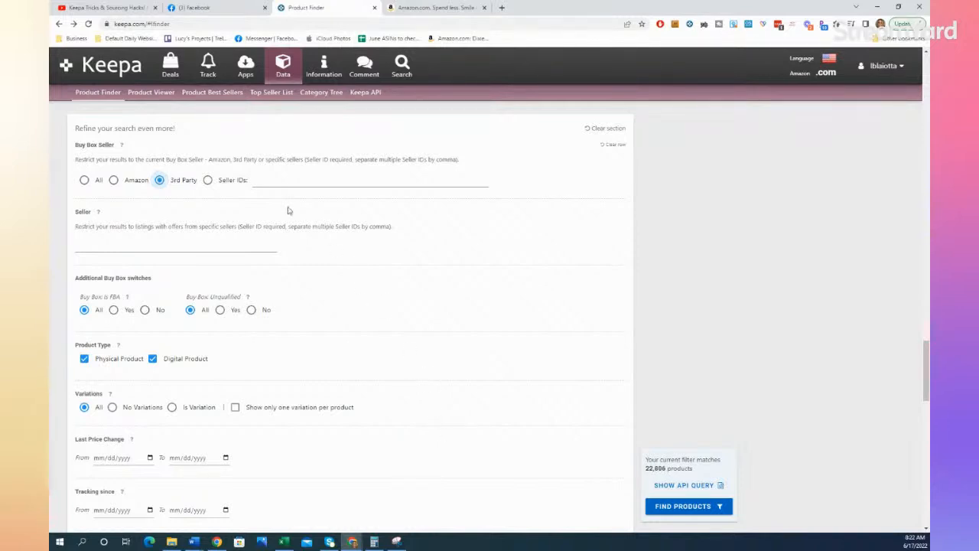
{"action": "left_click", "coordinate": [261, 178]}
{"action": "left_click", "coordinate": [160, 181]}
Exclude digital products from the Product Type filter, keeping only physical products selected
{"action": "scroll", "coordinate": [394, 315], "scroll_direction": "down", "scroll_amount": 2}
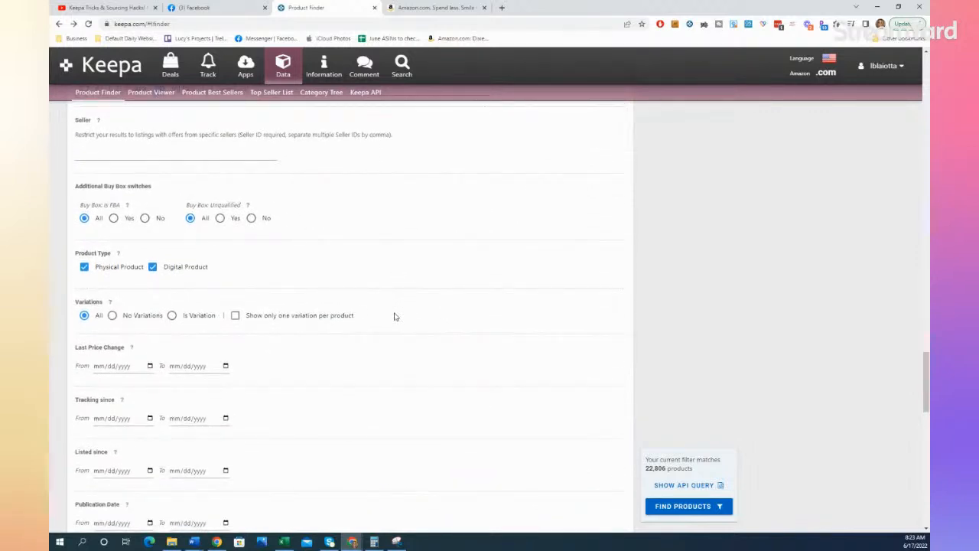
{"action": "scroll", "coordinate": [395, 315], "scroll_direction": "down", "scroll_amount": 1}
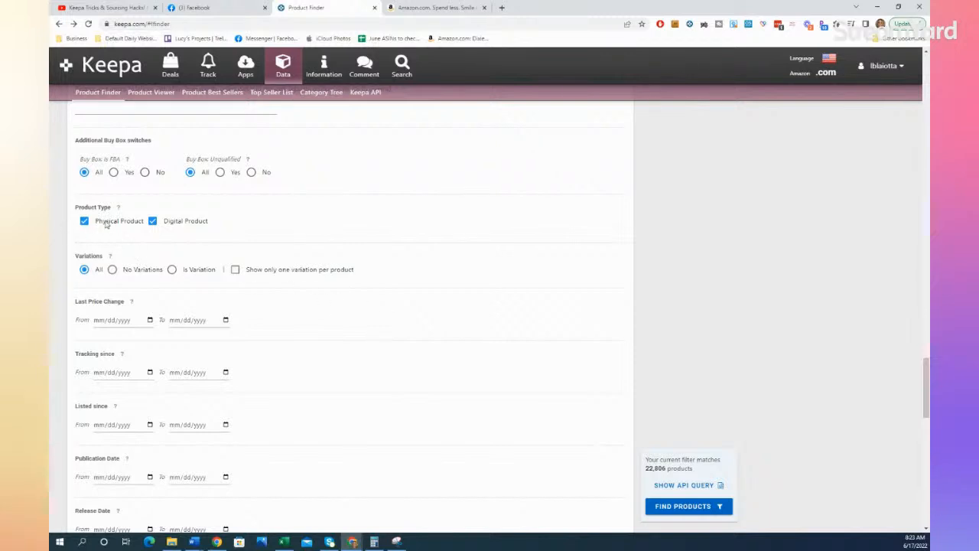
{"action": "left_click", "coordinate": [153, 222]}
{"action": "scroll", "coordinate": [303, 337], "scroll_direction": "down", "scroll_amount": 2}
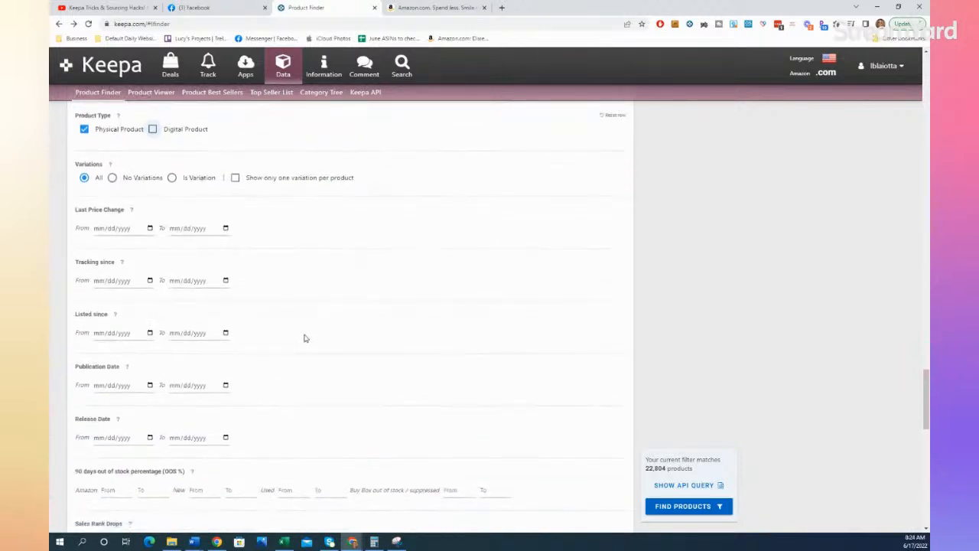
{"action": "scroll", "coordinate": [303, 338], "scroll_direction": "down", "scroll_amount": 1}
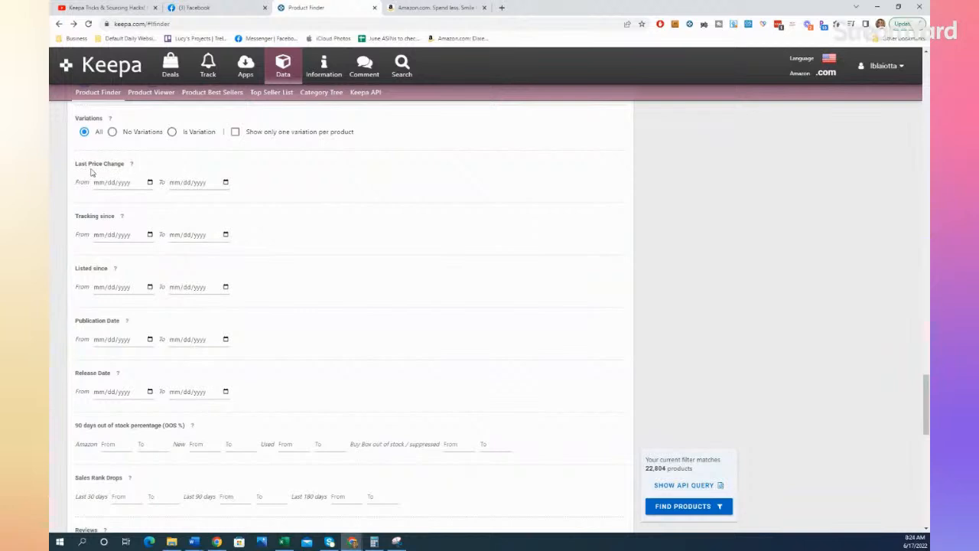
Set the Review Count range from 1 to 30 in the Reviews filter
{"action": "mouse_move", "coordinate": [134, 167]}
{"action": "scroll", "coordinate": [446, 345], "scroll_direction": "down", "scroll_amount": 3}
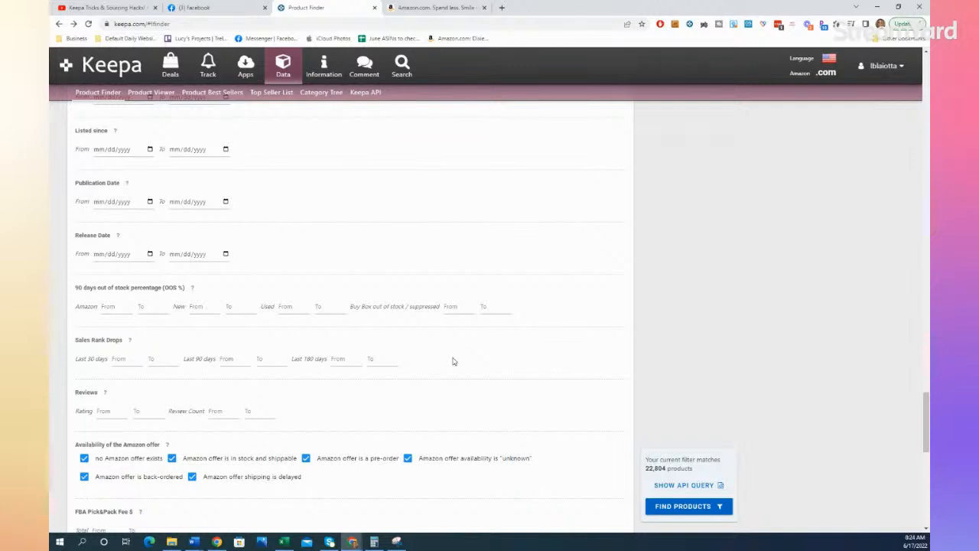
{"action": "scroll", "coordinate": [452, 361], "scroll_direction": "down", "scroll_amount": 2}
{"action": "scroll", "coordinate": [452, 361], "scroll_direction": "down", "scroll_amount": 1}
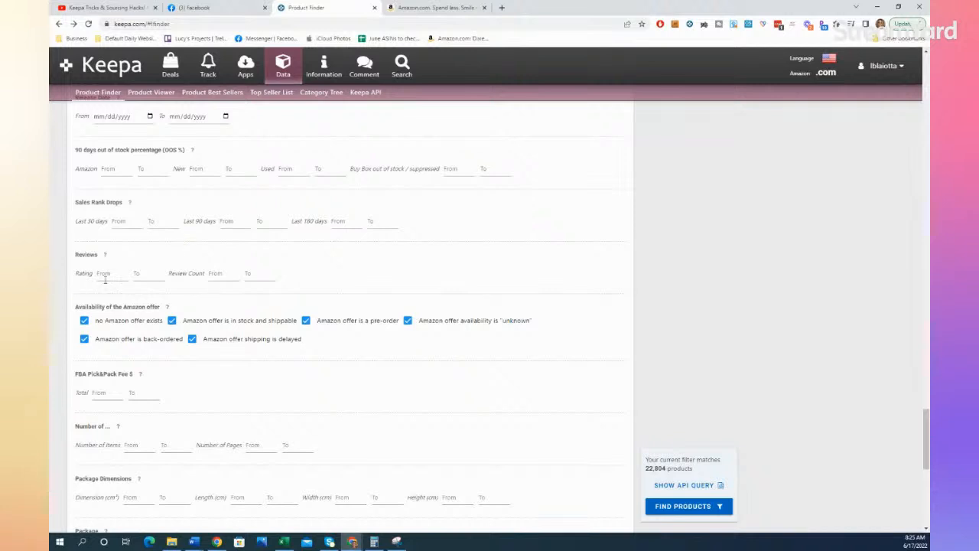
{"action": "left_click", "coordinate": [216, 273]}
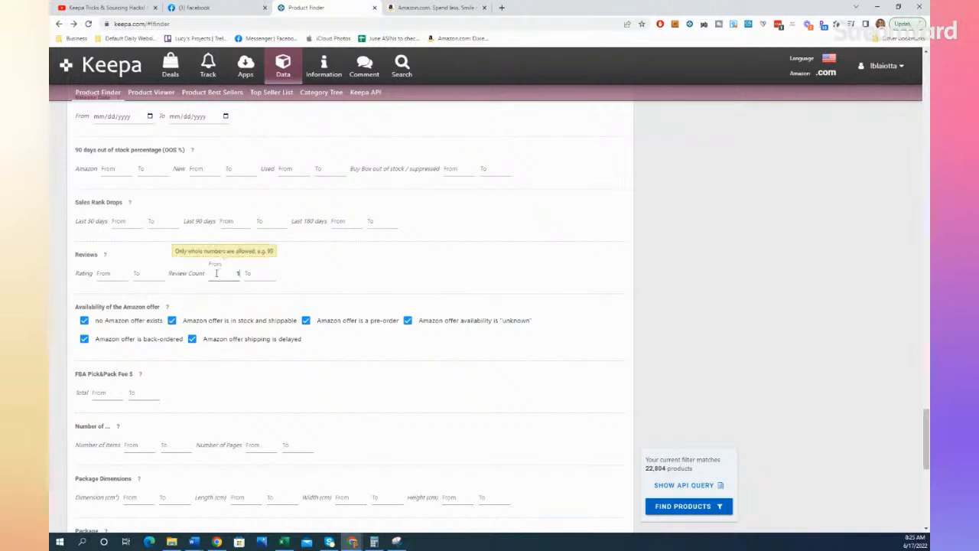
{"action": "left_click", "coordinate": [266, 273]}
{"action": "type", "text": "30"}
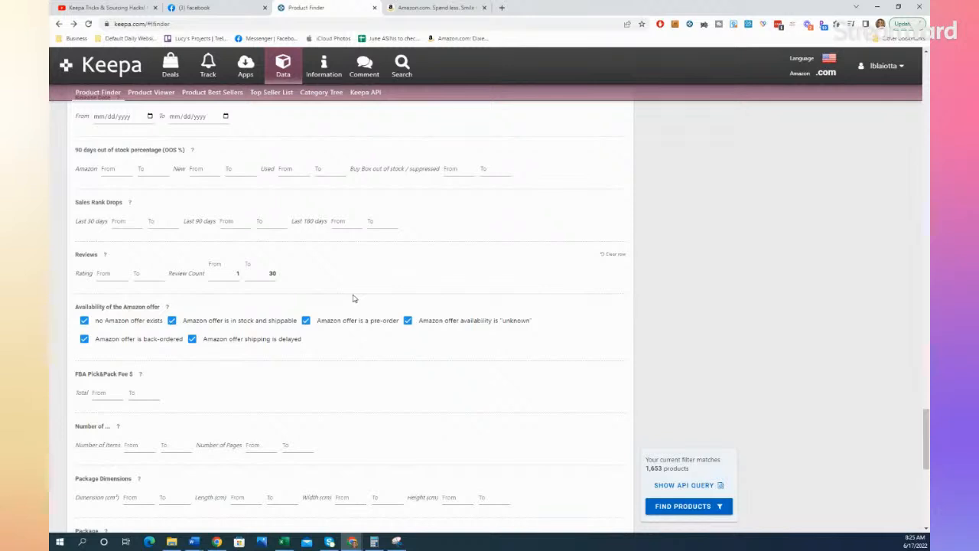
Limit the availability of the Amazon offer to "no Amazon offer exists", excluding all other availability states
{"action": "scroll", "coordinate": [354, 299], "scroll_direction": "down", "scroll_amount": 3}
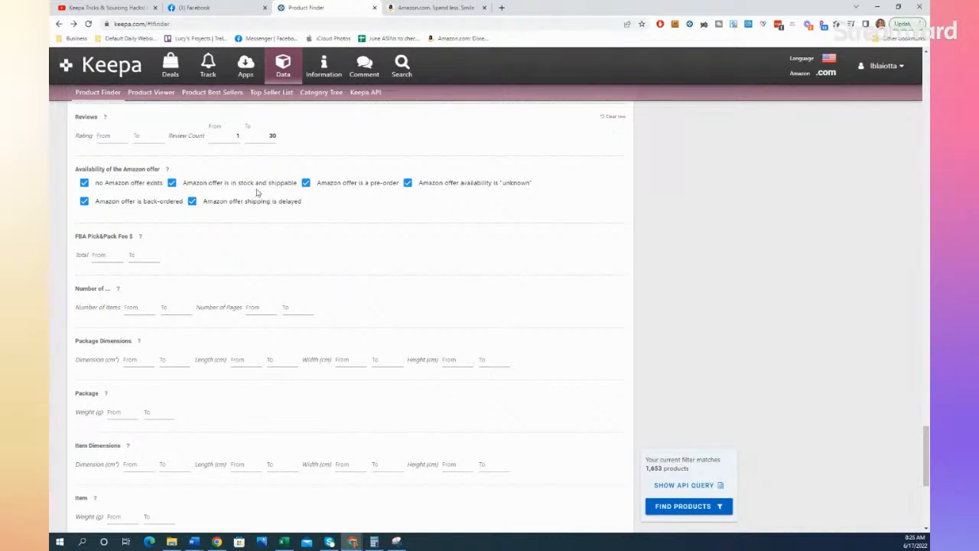
{"action": "left_click", "coordinate": [172, 183]}
{"action": "left_click", "coordinate": [305, 185]}
{"action": "left_click", "coordinate": [84, 201]}
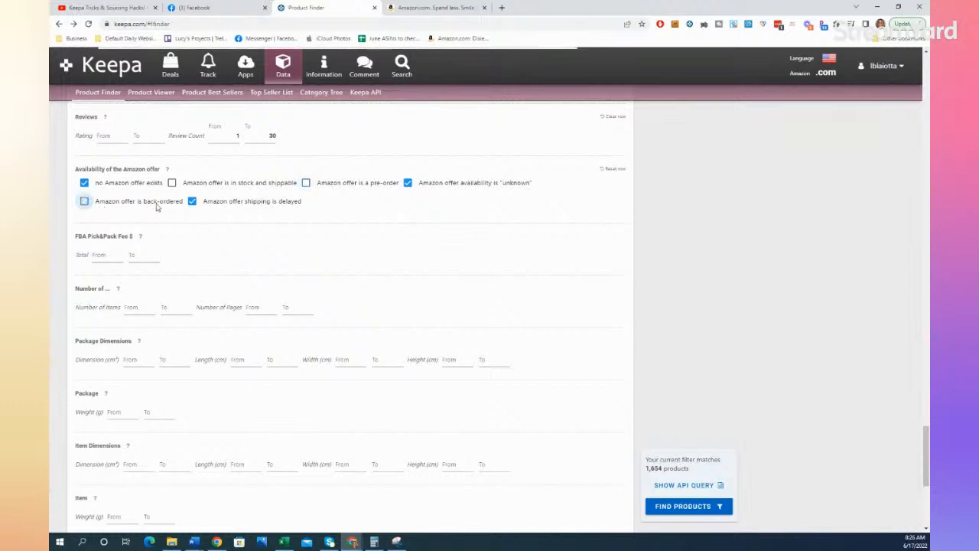
{"action": "left_click", "coordinate": [192, 201]}
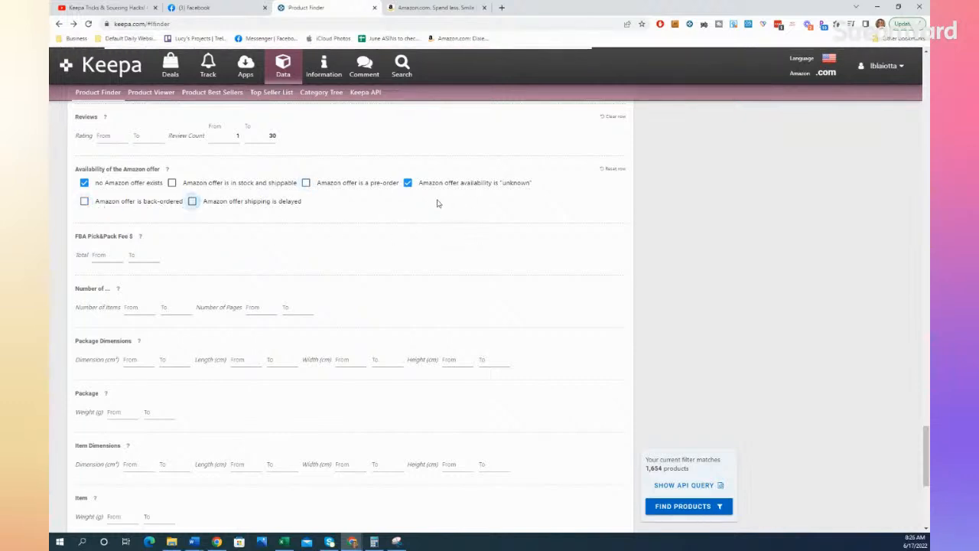
{"action": "left_click", "coordinate": [407, 182]}
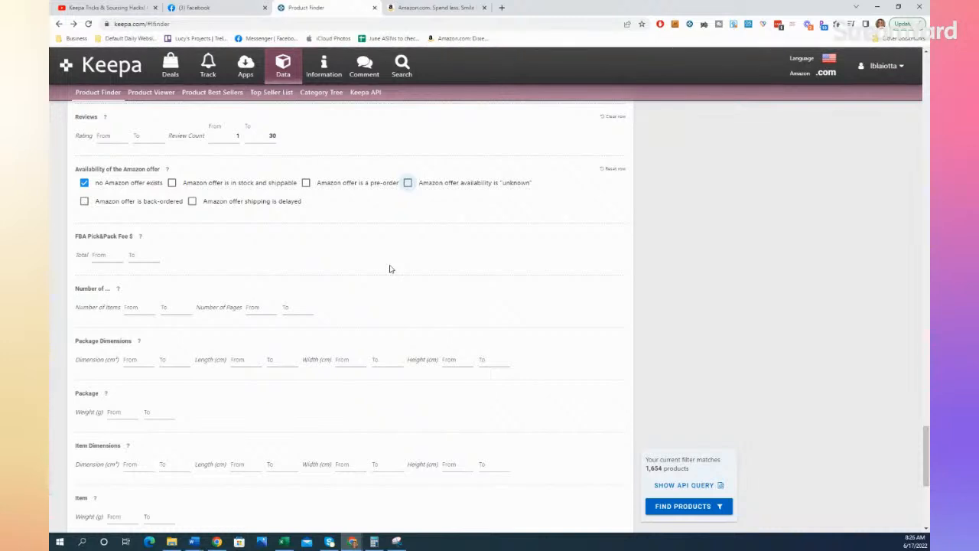
Look over the remaining package, item, coupon and additional filters and find the products matching the current criteria
{"action": "scroll", "coordinate": [389, 269], "scroll_direction": "down", "scroll_amount": 1}
{"action": "scroll", "coordinate": [390, 268], "scroll_direction": "down", "scroll_amount": 1}
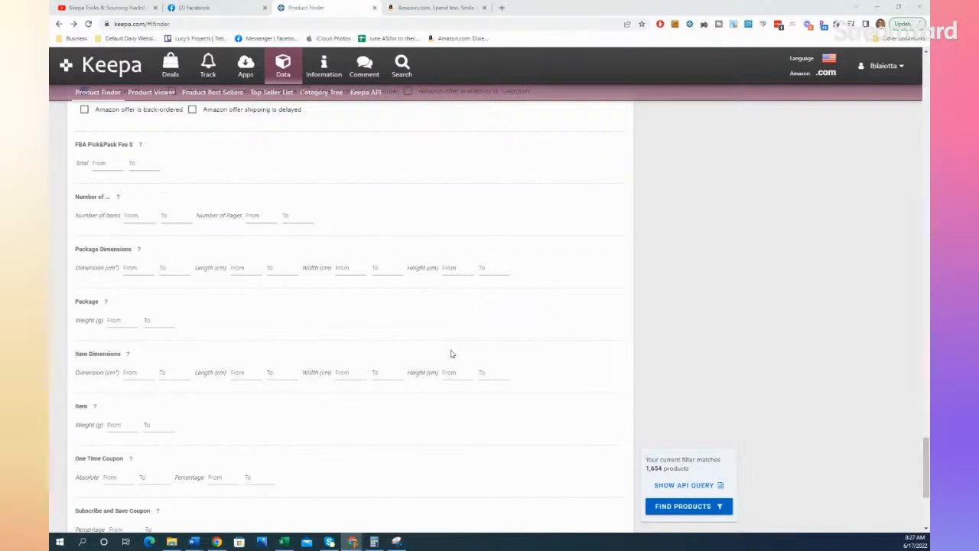
{"action": "scroll", "coordinate": [451, 354], "scroll_direction": "down", "scroll_amount": 1}
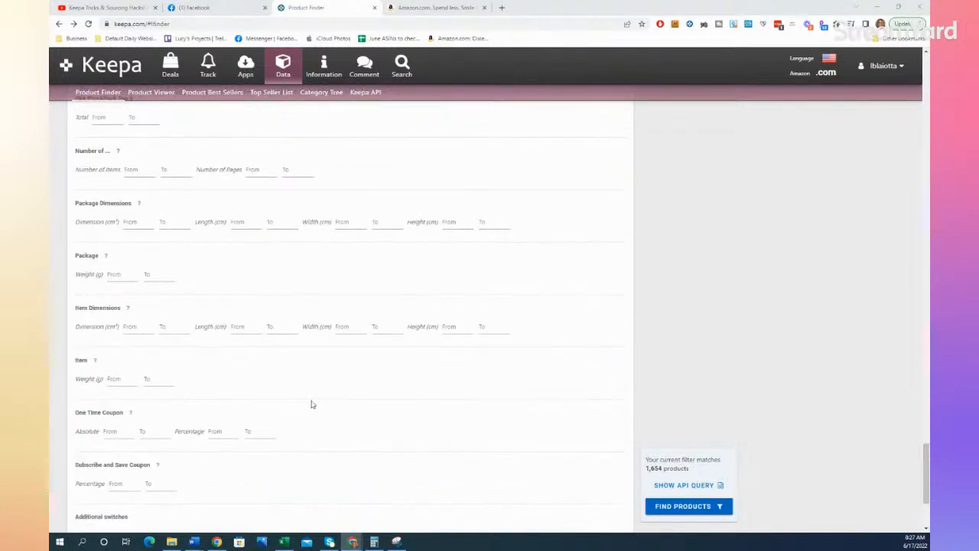
{"action": "scroll", "coordinate": [312, 404], "scroll_direction": "down", "scroll_amount": 1}
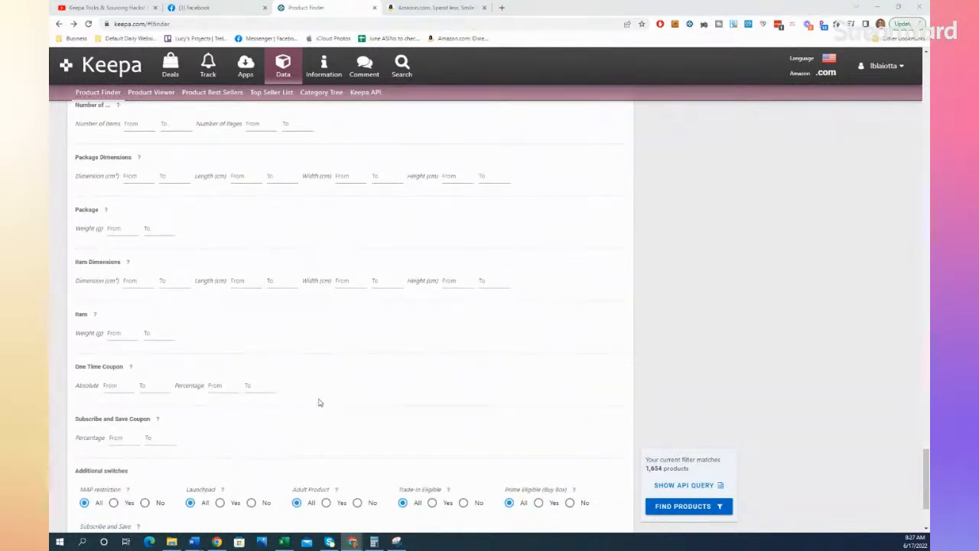
{"action": "scroll", "coordinate": [318, 403], "scroll_direction": "down", "scroll_amount": 1}
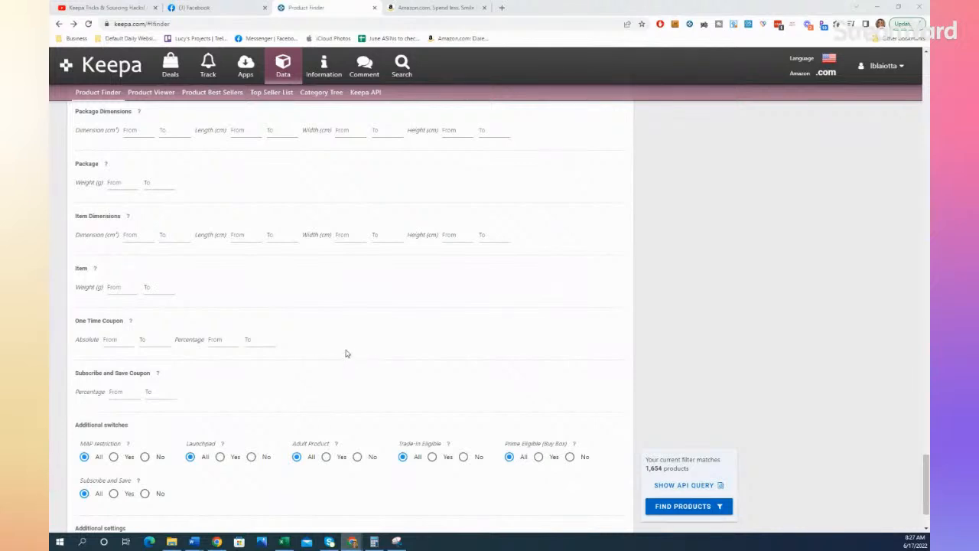
{"action": "scroll", "coordinate": [345, 353], "scroll_direction": "down", "scroll_amount": 1}
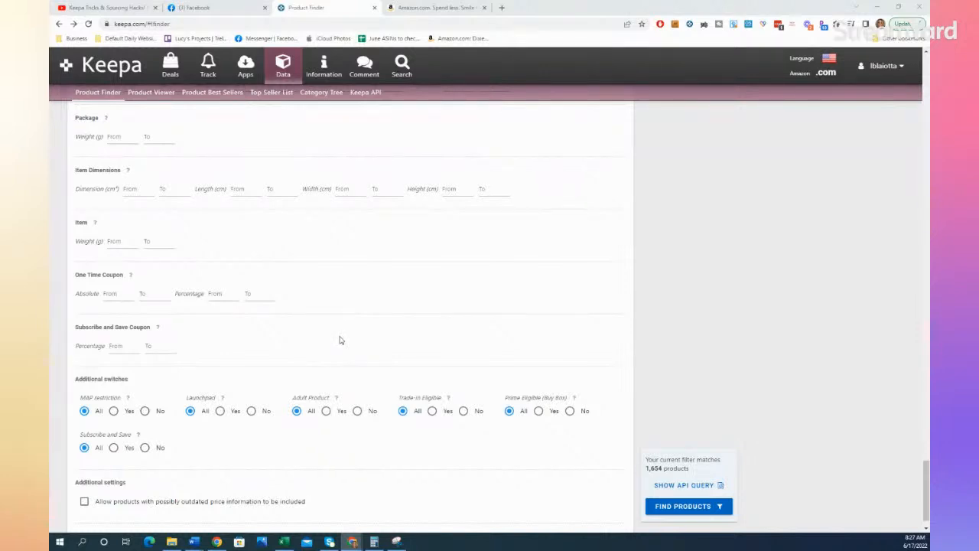
{"action": "scroll", "coordinate": [340, 339], "scroll_direction": "down", "scroll_amount": 1}
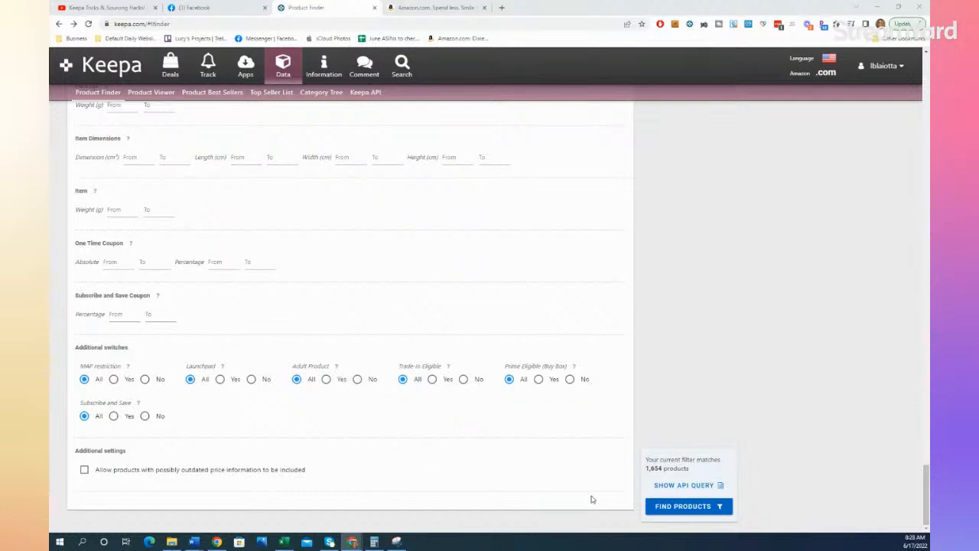
{"action": "left_click", "coordinate": [677, 508]}
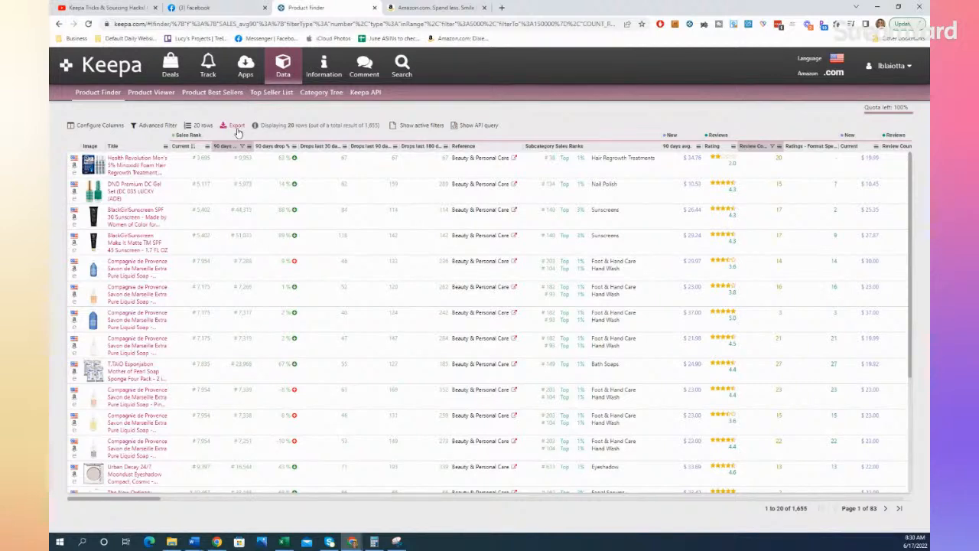
Reopen the advanced filter form to check the sales rank and price criteria, and rerun the product search
{"action": "left_click", "coordinate": [158, 128]}
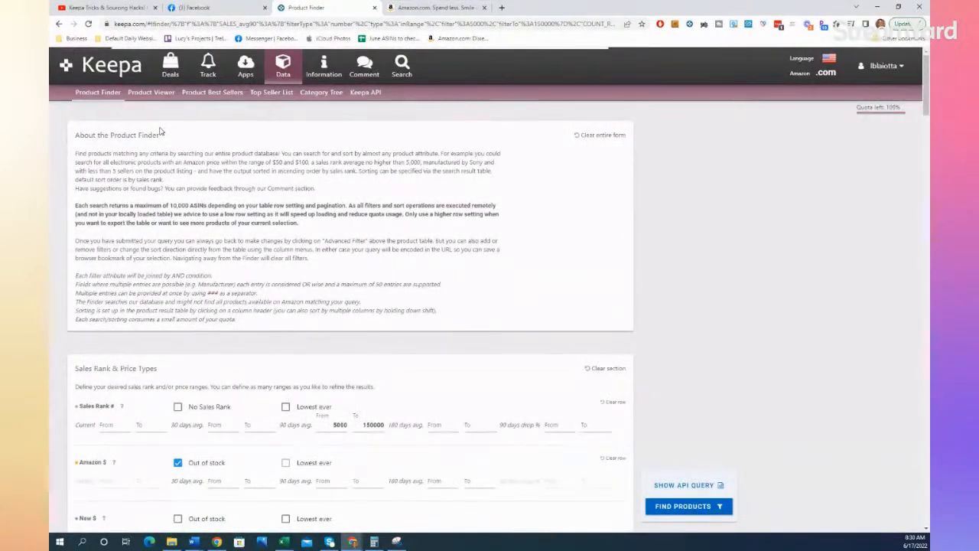
{"action": "scroll", "coordinate": [234, 359], "scroll_direction": "down", "scroll_amount": 3}
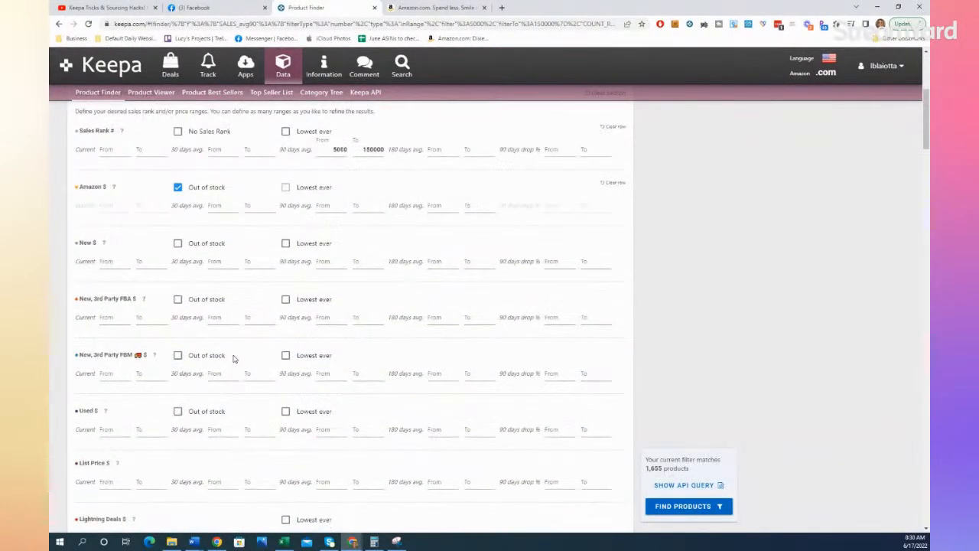
{"action": "left_click", "coordinate": [681, 511]}
{"action": "left_click", "coordinate": [683, 506]}
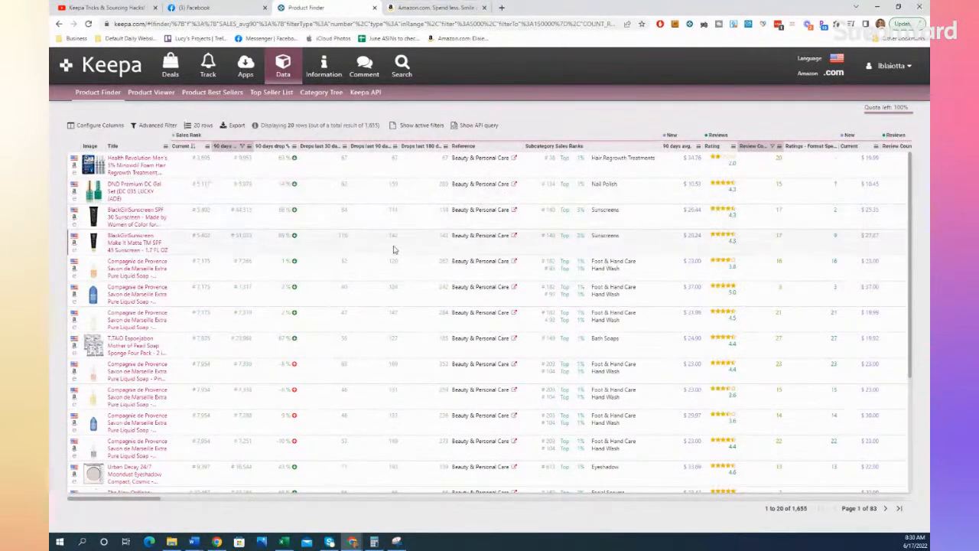
Open the Urban Decay eyeshadow's price history from the results and search Google for "Urban Decay 24/7 Moondust Eyeshadow Compact"
{"action": "left_click", "coordinate": [142, 475]}
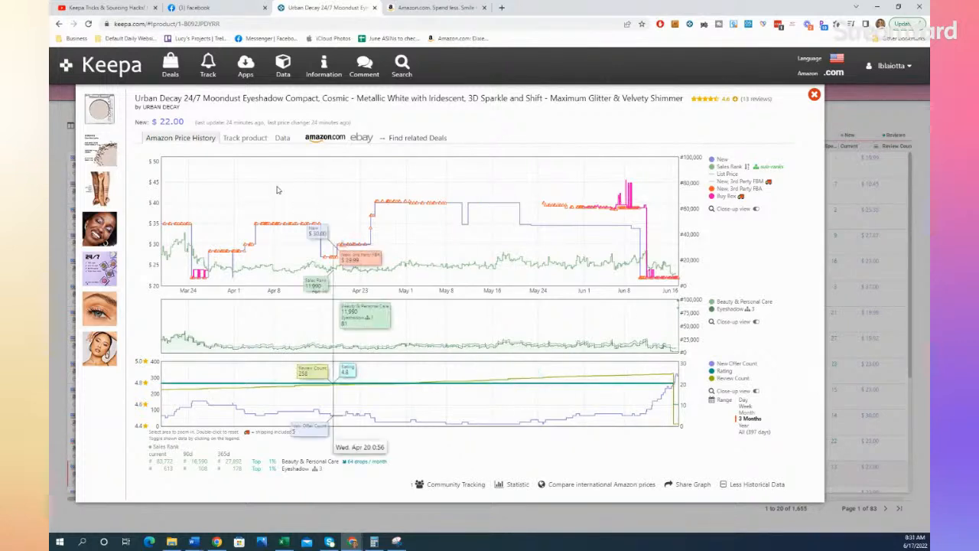
{"action": "left_click_drag", "start_coordinate": [136, 99], "coordinate": [318, 99]}
{"action": "key", "text": "ctrl+c"}
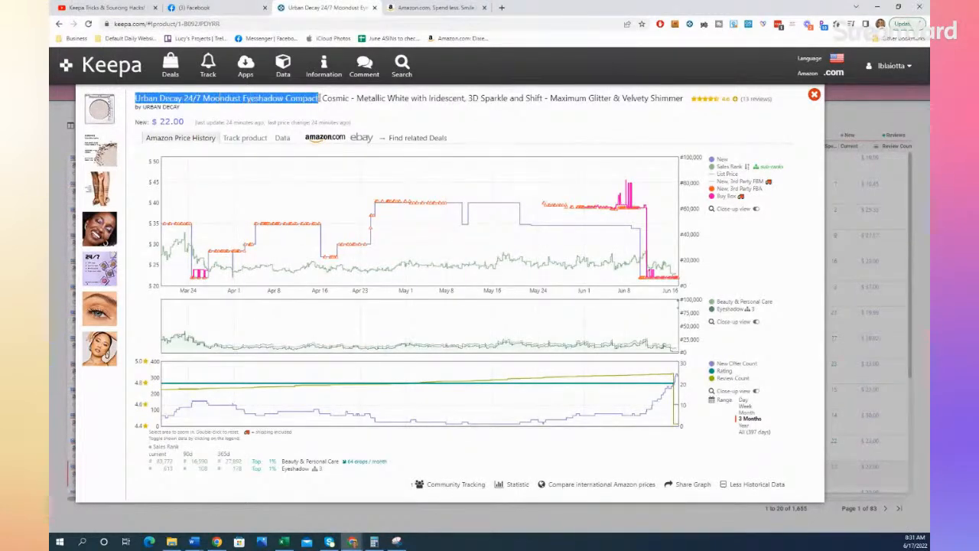
{"action": "left_click", "coordinate": [502, 8]}
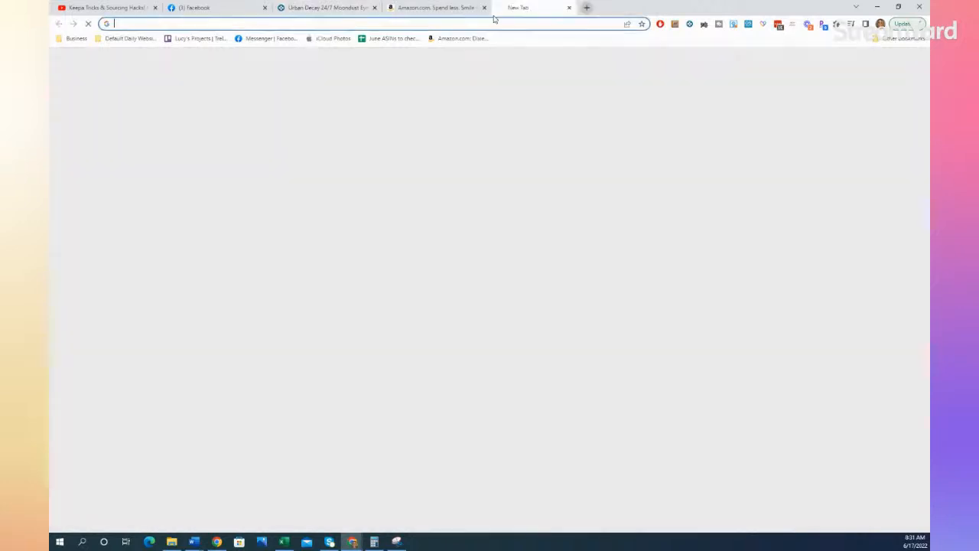
{"action": "key", "text": "ctrl+v"}
{"action": "key", "text": "Return"}
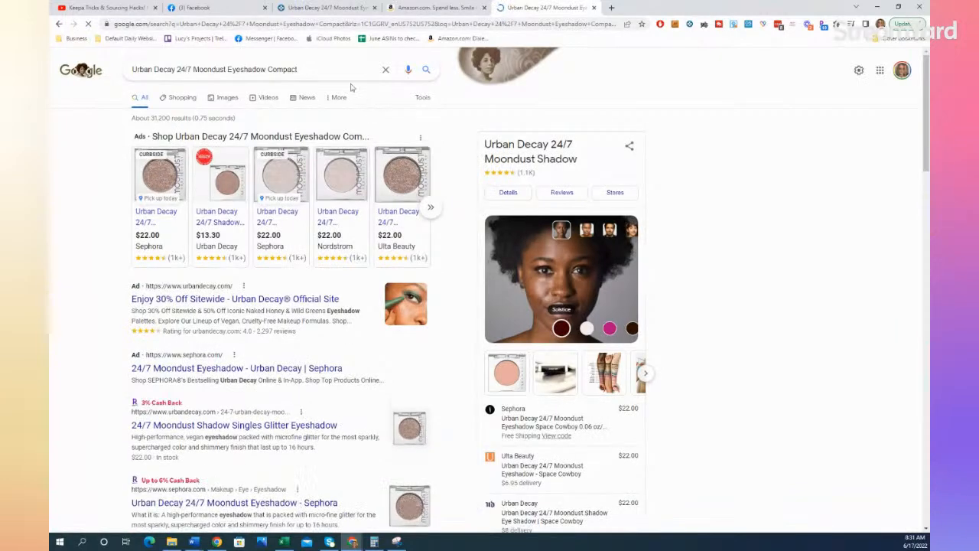
Compare the eyeshadow's Google Shopping offers and open the Nordstrom Rack listing in a new browser tab
{"action": "left_click", "coordinate": [179, 97]}
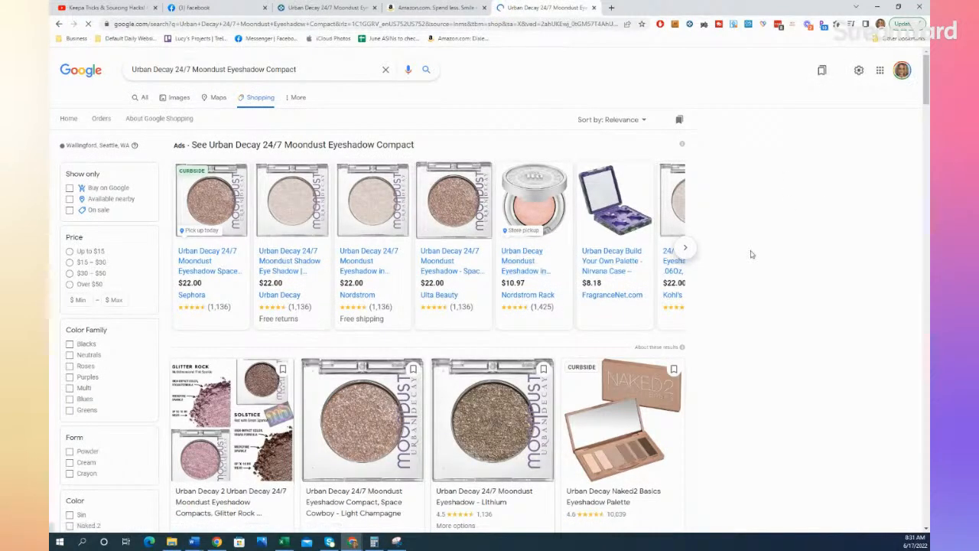
{"action": "scroll", "coordinate": [751, 254], "scroll_direction": "down", "scroll_amount": 3}
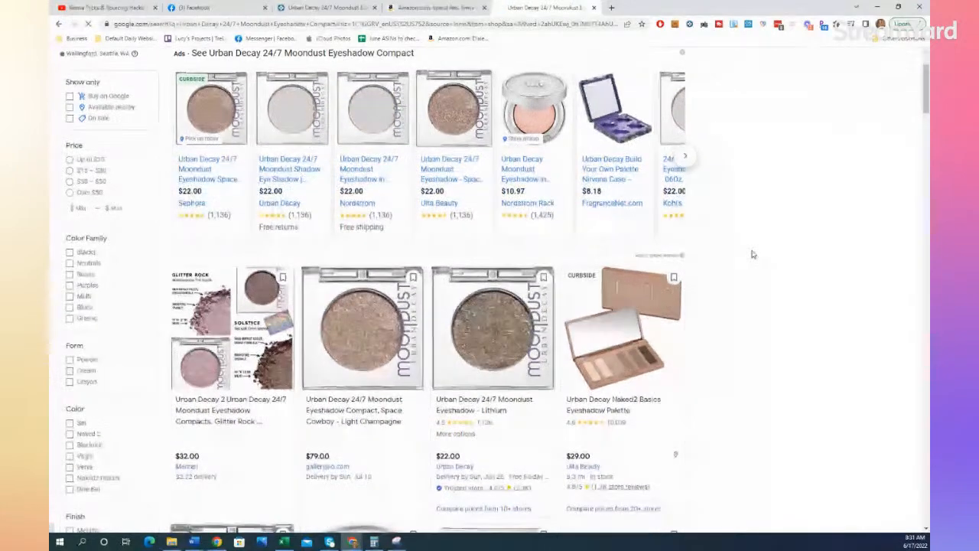
{"action": "scroll", "coordinate": [751, 254], "scroll_direction": "down", "scroll_amount": 2}
{"action": "scroll", "coordinate": [751, 254], "scroll_direction": "down", "scroll_amount": 2}
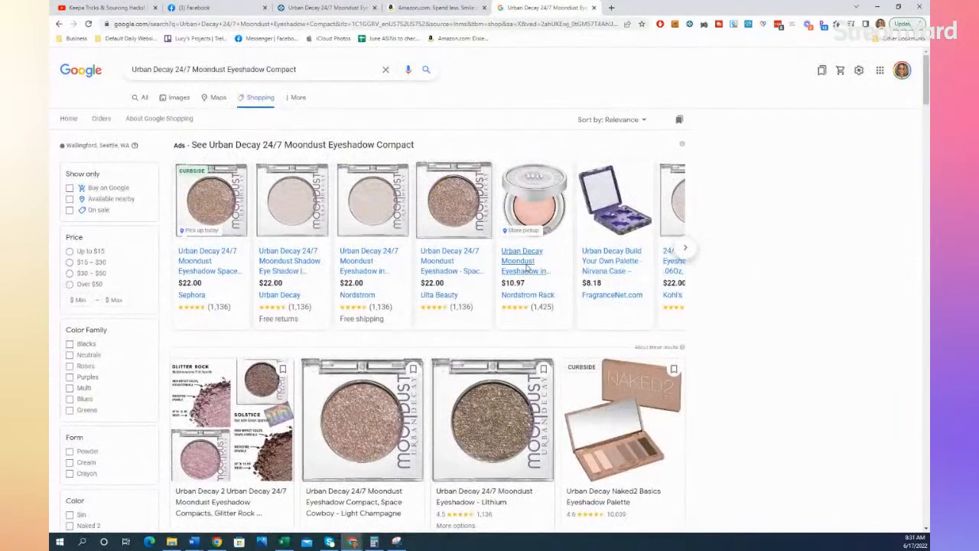
{"action": "right_click", "coordinate": [528, 268]}
{"action": "key", "text": "Escape"}
{"action": "left_click", "coordinate": [550, 273]}
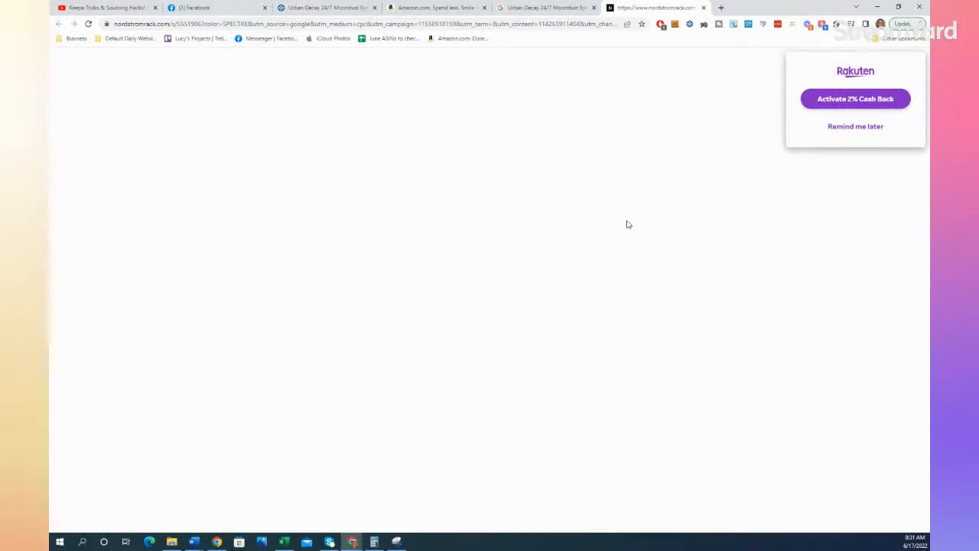
Close the Google Shopping and Nordstrom Rack pages
{"action": "left_click", "coordinate": [528, 7]}
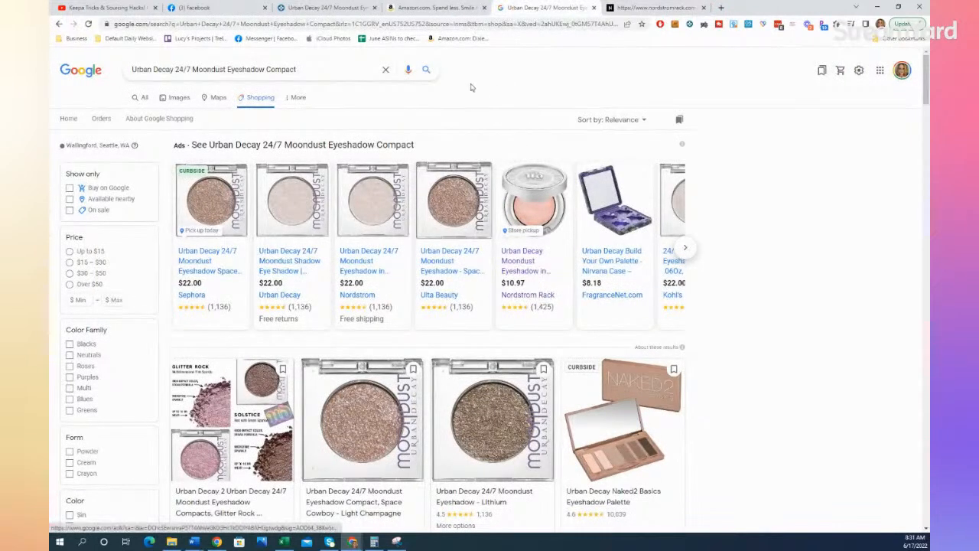
{"action": "left_click", "coordinate": [593, 8]}
{"action": "left_click", "coordinate": [593, 8]}
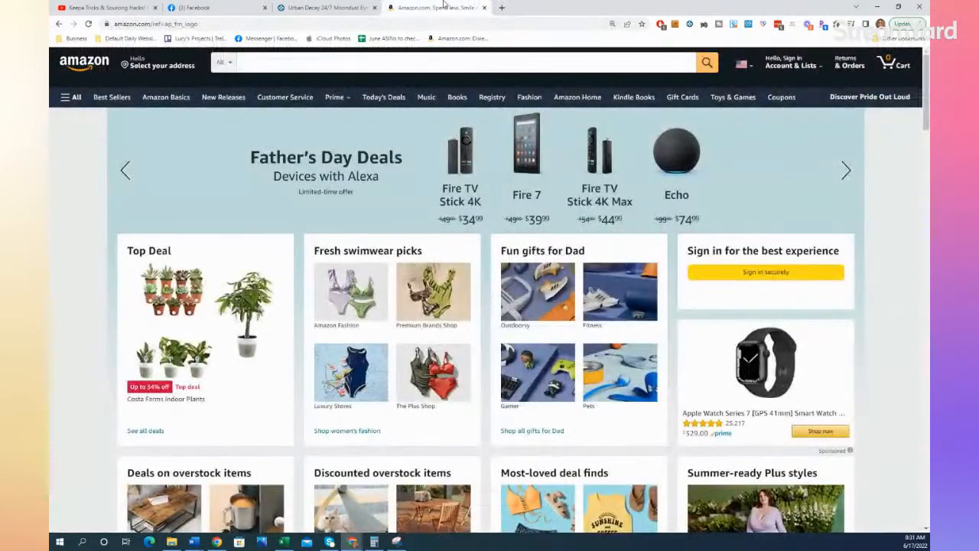
Return to Keepa's product details for the eyeshadow and open its Amazon listing in a new browser tab
{"action": "left_click", "coordinate": [326, 7]}
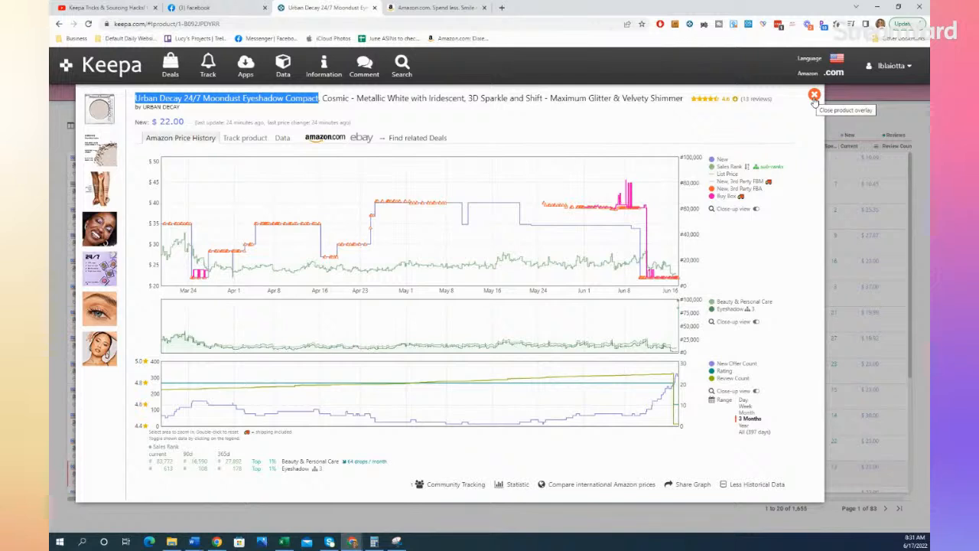
{"action": "right_click", "coordinate": [331, 140]}
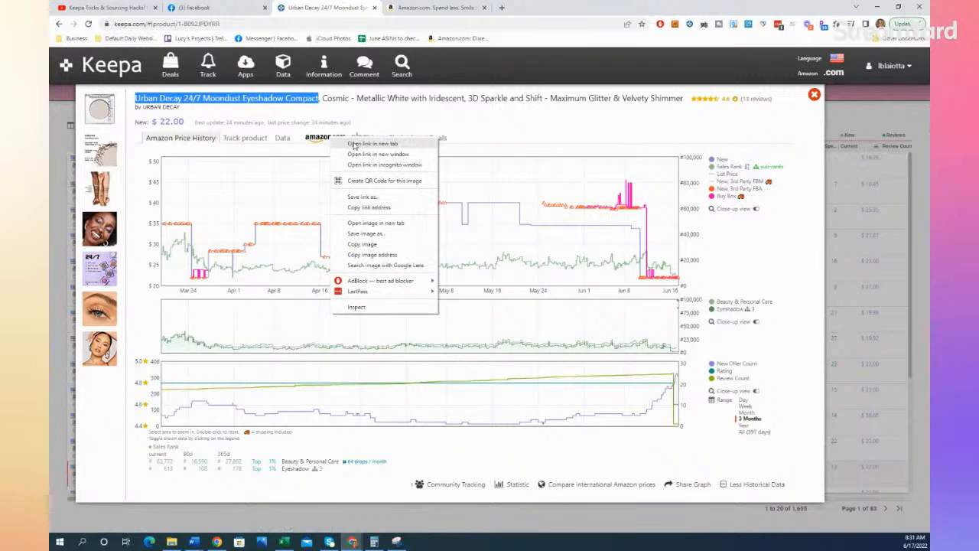
{"action": "left_click", "coordinate": [360, 145]}
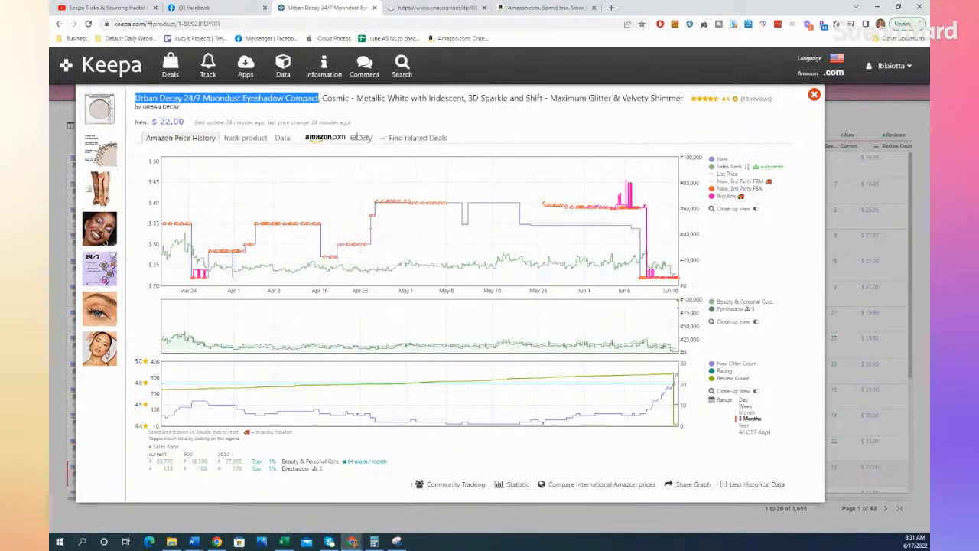
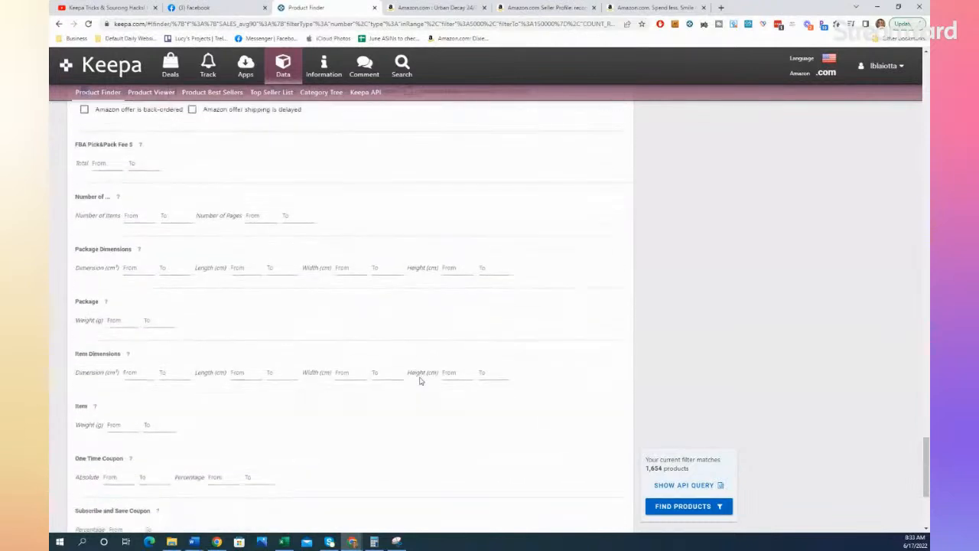
Rerun the product search with the current filter criteria
{"action": "left_click", "coordinate": [114, 322]}
{"action": "left_click", "coordinate": [678, 504]}
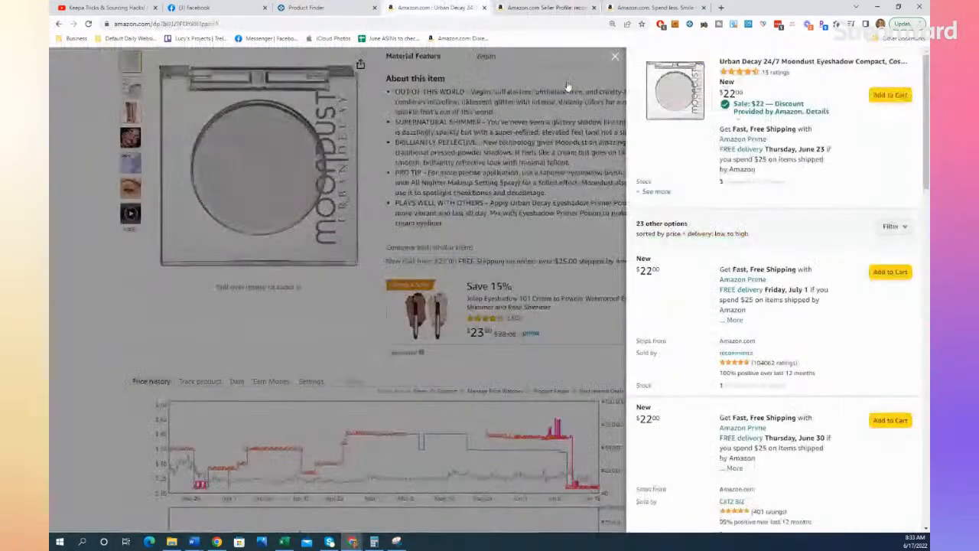
View the eyeshadow's seller offers on Amazon and the recommerce seller's feedback profile
{"action": "left_click", "coordinate": [440, 7]}
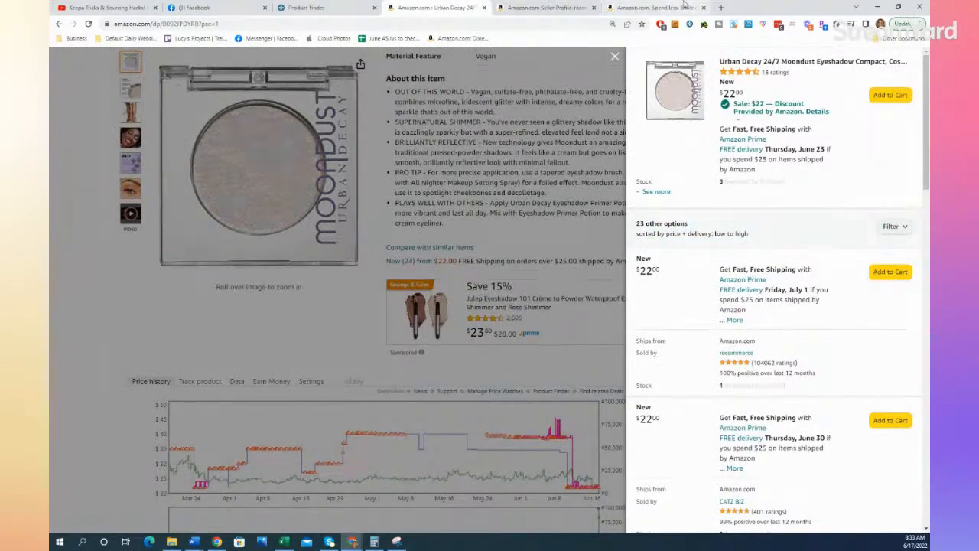
{"action": "left_click", "coordinate": [524, 7]}
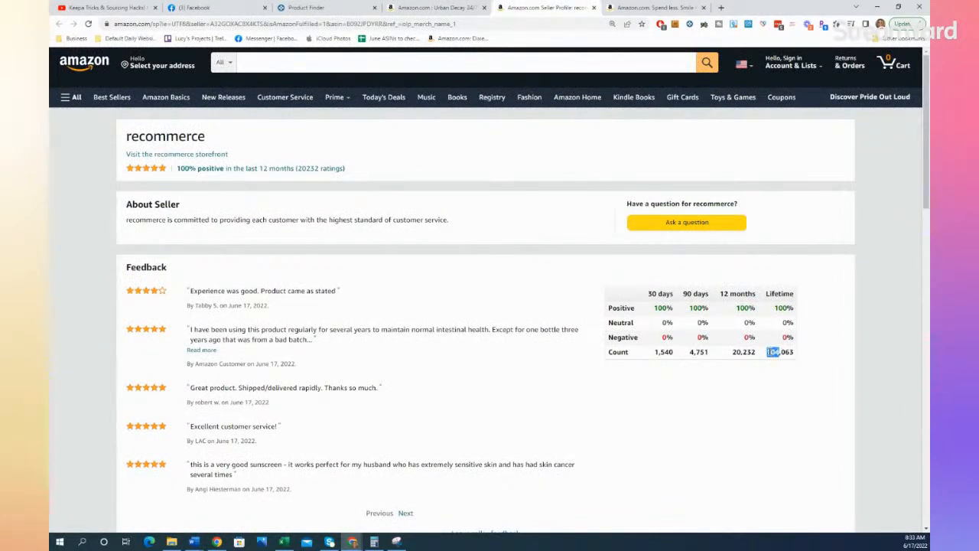
Open the recommerce seller's Amazon storefront, recheck how its profile was reached, and copy the marketplaceID value from the storefront's web address
{"action": "left_click", "coordinate": [196, 155]}
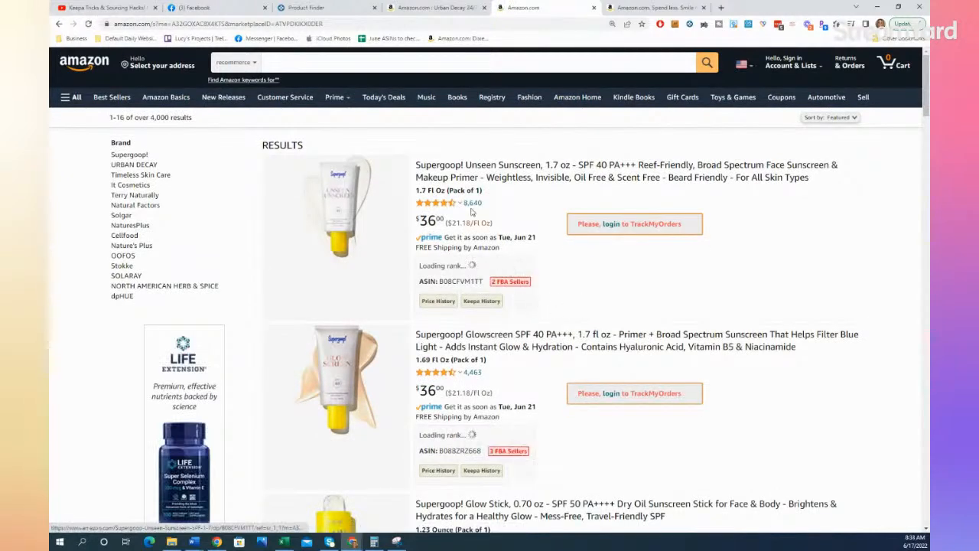
{"action": "left_click", "coordinate": [323, 23]}
{"action": "left_click_drag", "start_coordinate": [311, 24], "coordinate": [310, 24]}
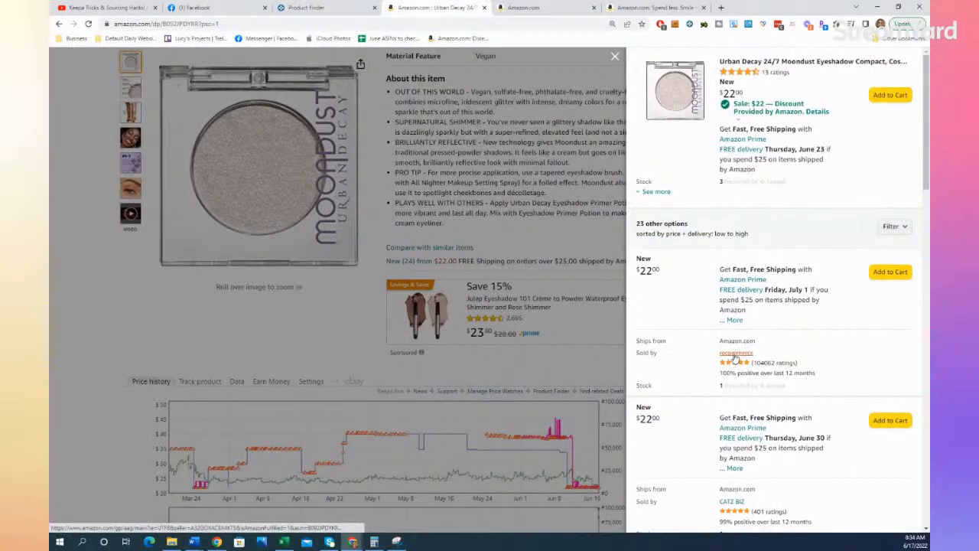
{"action": "left_click", "coordinate": [734, 355]}
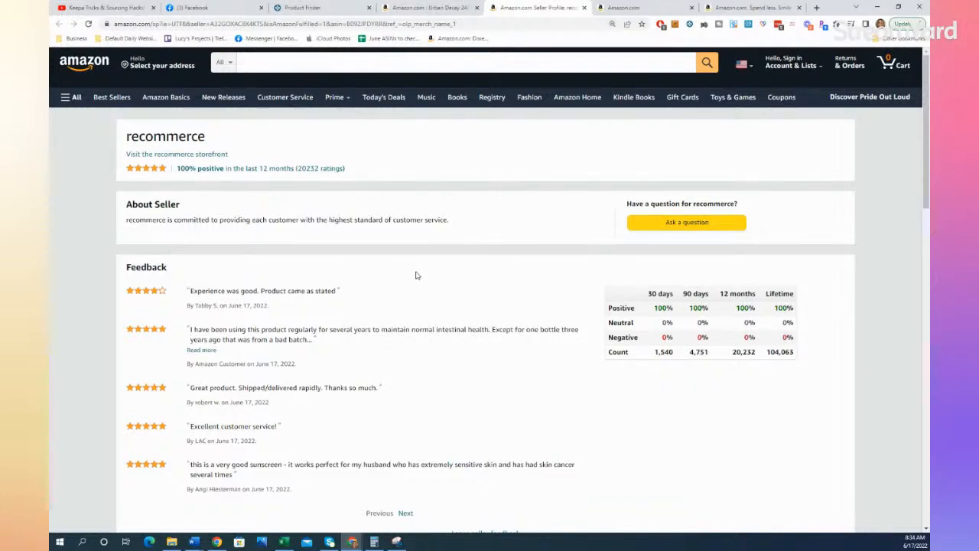
{"action": "left_click", "coordinate": [606, 6]}
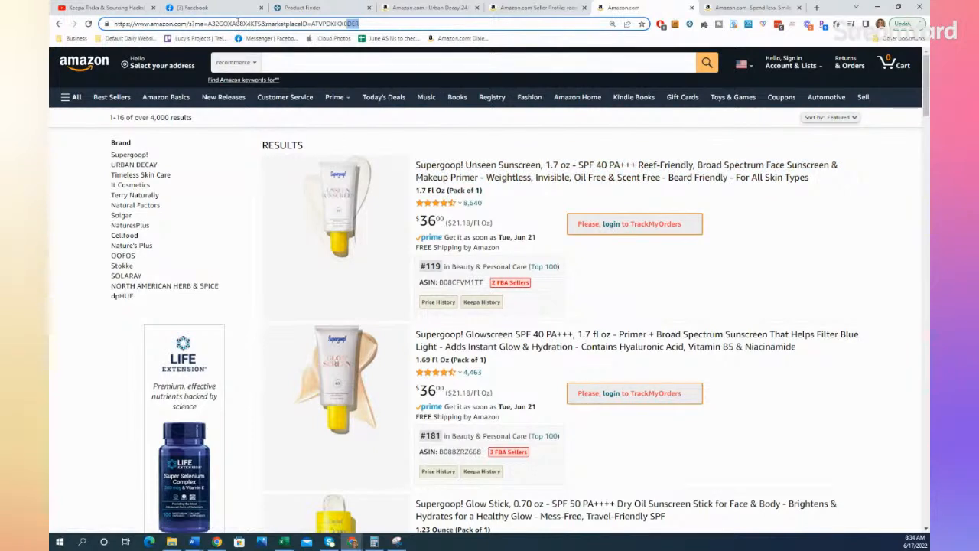
{"action": "double_click", "coordinate": [350, 26]}
{"action": "key", "text": "ctrl+c"}
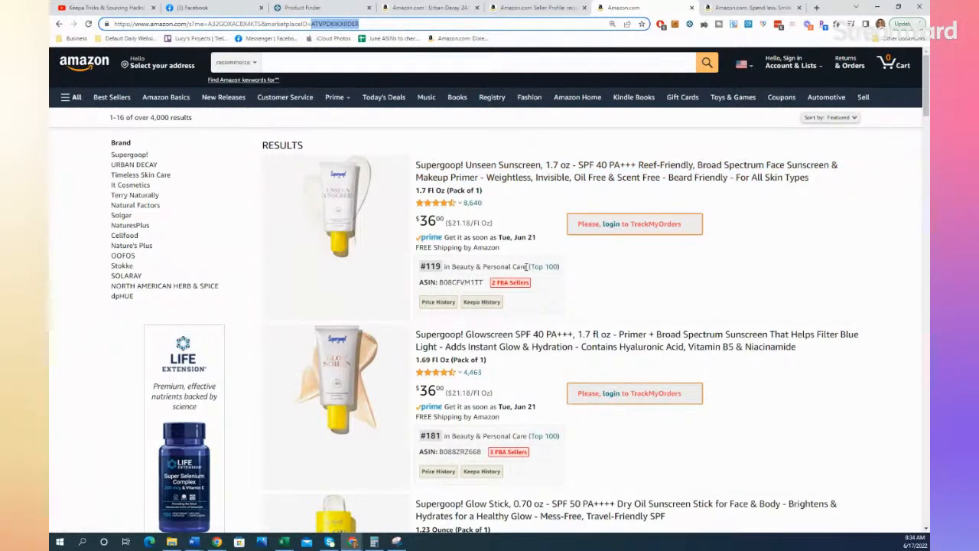
Open Keepa in a new browser tab and bring up a blank Product Finder there
{"action": "left_click", "coordinate": [302, 8]}
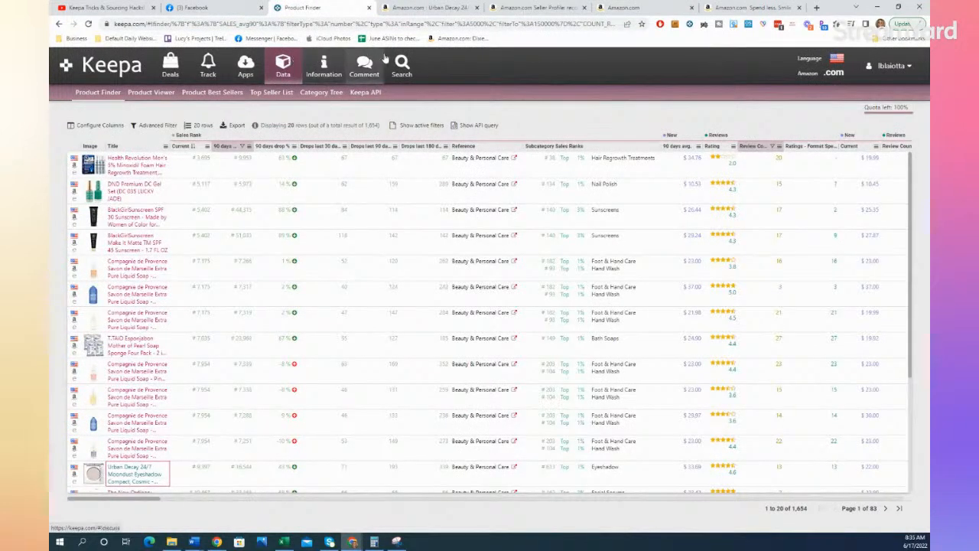
{"action": "right_click", "coordinate": [109, 66]}
{"action": "left_click", "coordinate": [142, 69]}
{"action": "left_click", "coordinate": [385, 7]}
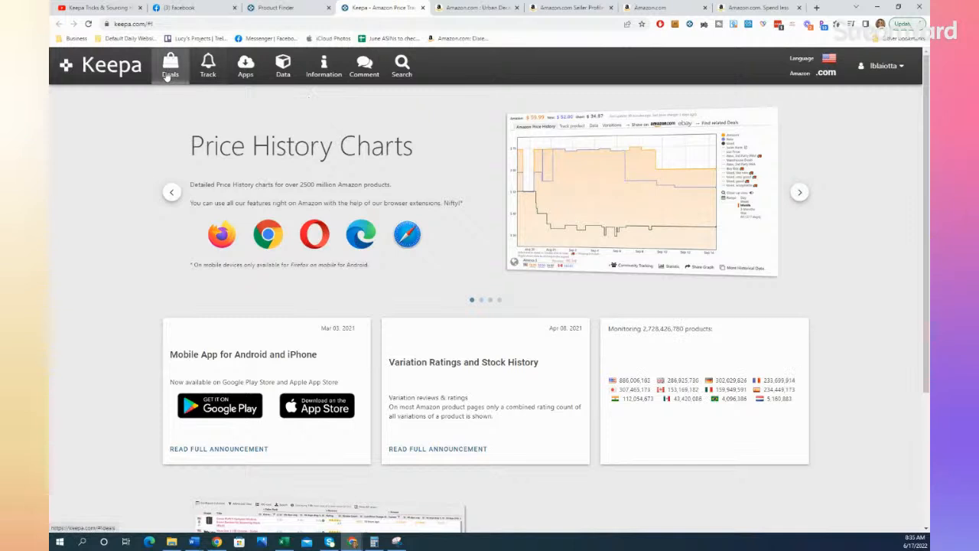
{"action": "left_click", "coordinate": [284, 67]}
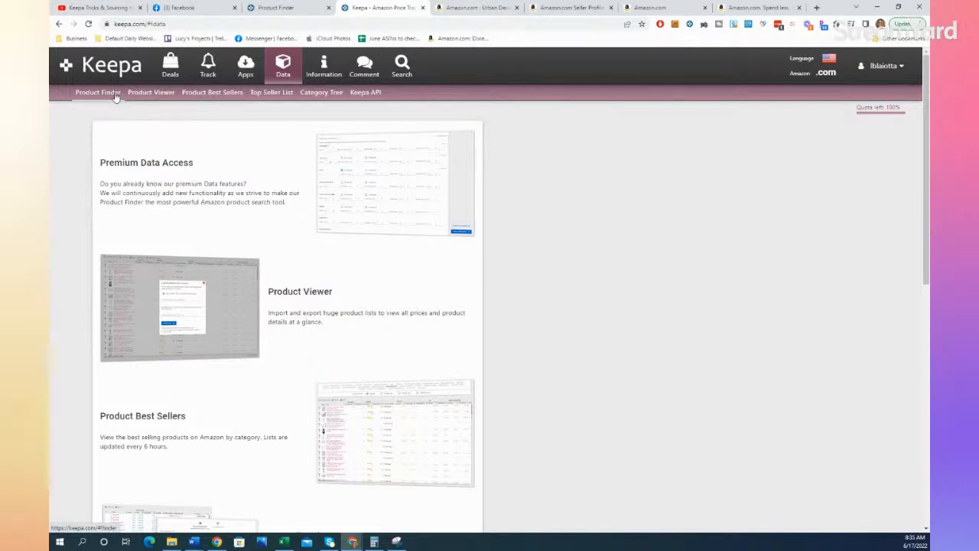
{"action": "left_click", "coordinate": [115, 94]}
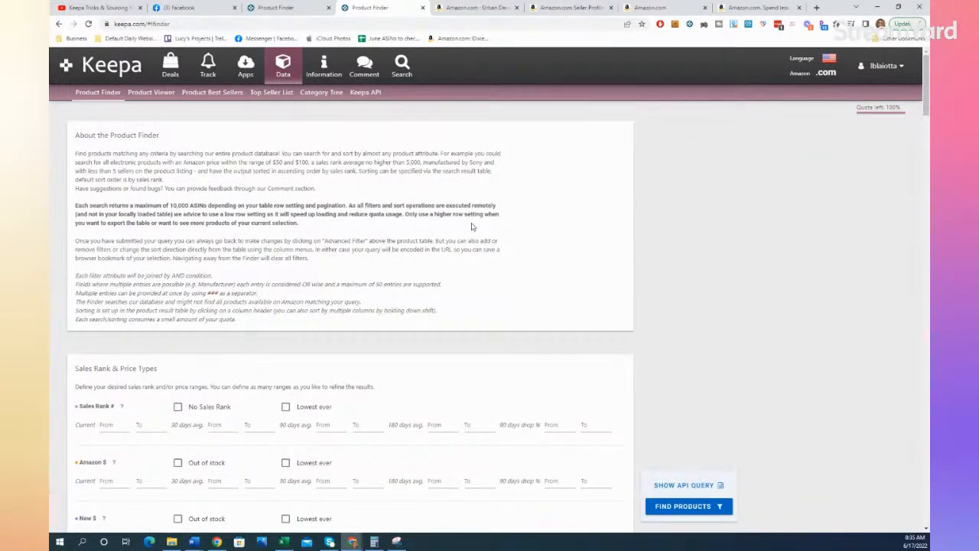
Restrict the Buy Box Seller filter to specific Seller IDs using the copied marketplaceID value, and run the product search
{"action": "scroll", "coordinate": [249, 393], "scroll_direction": "down", "scroll_amount": 5}
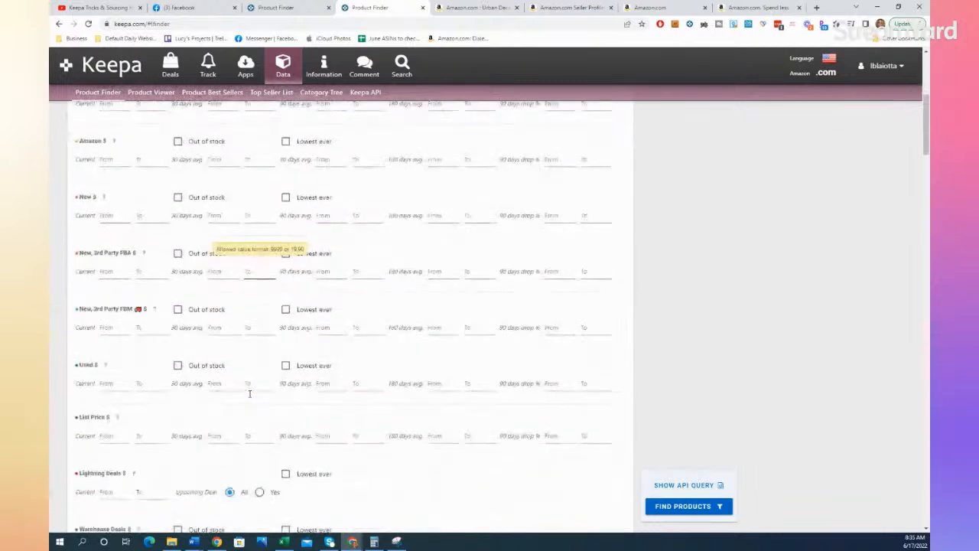
{"action": "scroll", "coordinate": [249, 393], "scroll_direction": "down", "scroll_amount": 4}
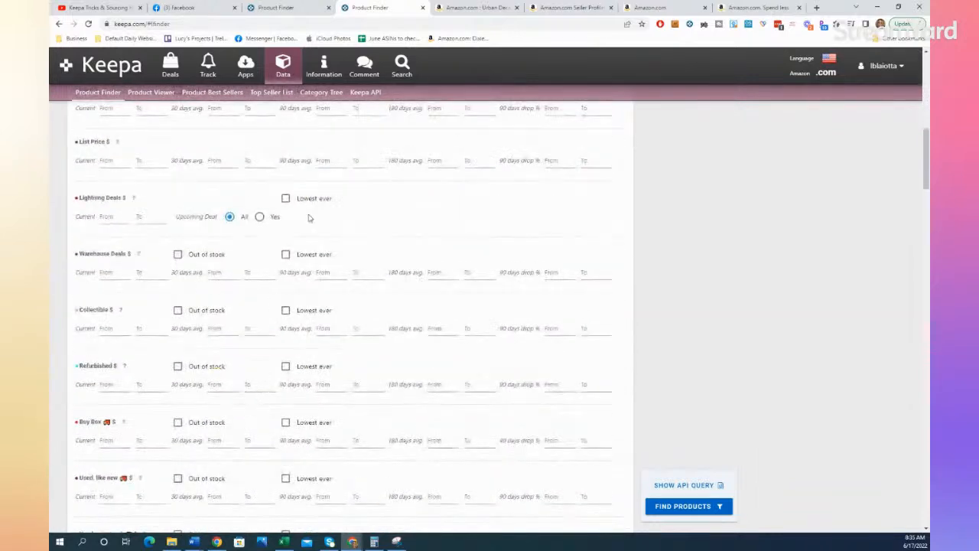
{"action": "scroll", "coordinate": [221, 398], "scroll_direction": "down", "scroll_amount": 1}
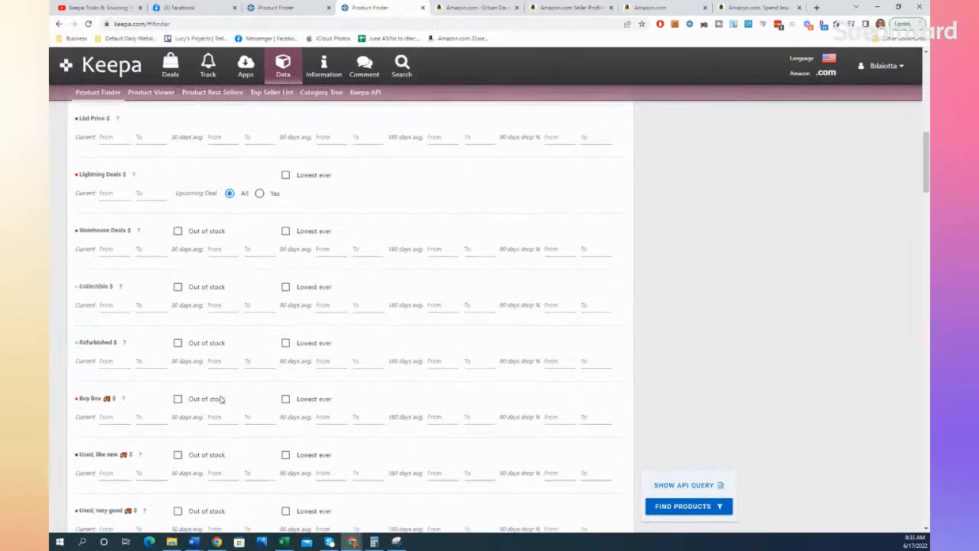
{"action": "scroll", "coordinate": [220, 399], "scroll_direction": "down", "scroll_amount": 2}
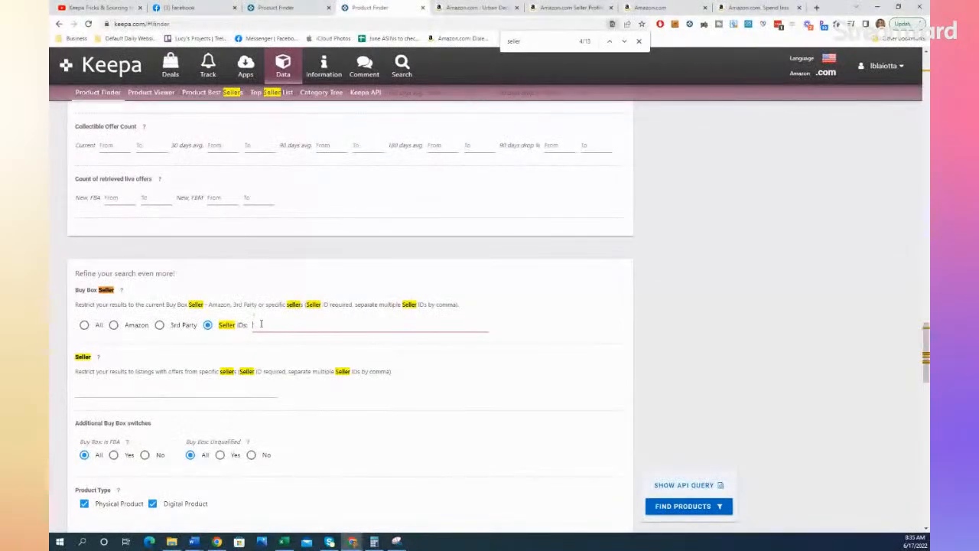
{"action": "key", "text": "ctrl+v"}
{"action": "left_click", "coordinate": [713, 507]}
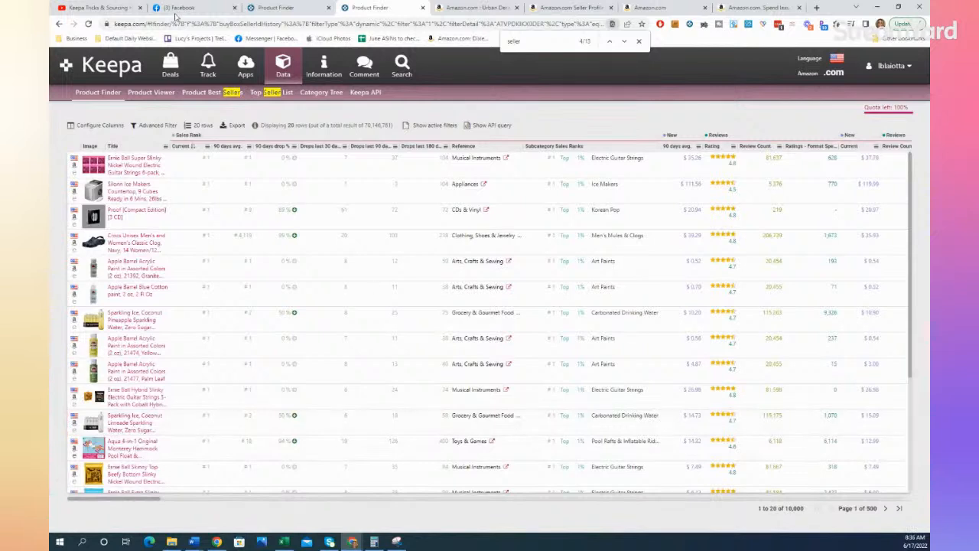
Open Keepa's Deals in a new browser tab and view the Dot's Homestyle Pretzels price history in another
{"action": "right_click", "coordinate": [171, 65]}
{"action": "left_click", "coordinate": [203, 70]}
{"action": "left_click", "coordinate": [419, 7]}
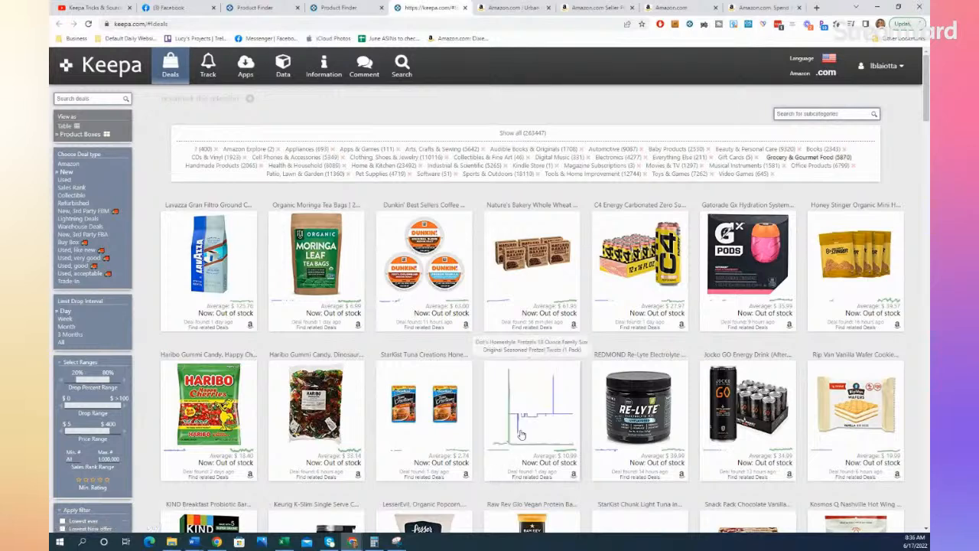
{"action": "right_click", "coordinate": [533, 406]}
{"action": "left_click", "coordinate": [569, 238]}
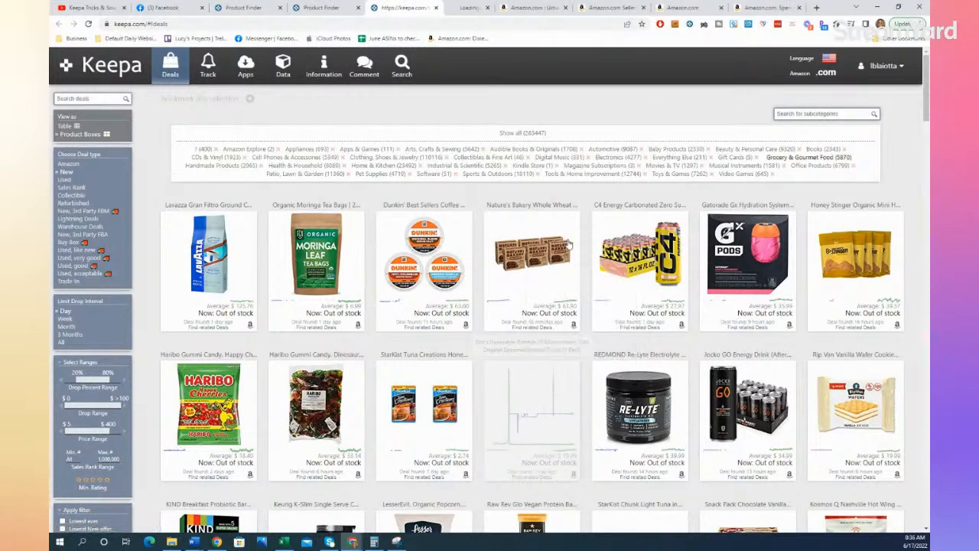
{"action": "left_click", "coordinate": [473, 7]}
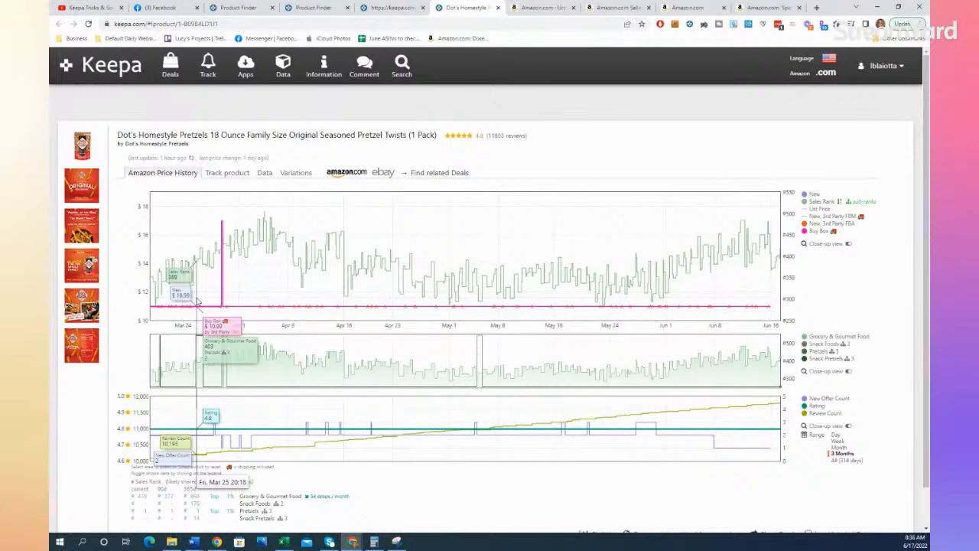
Return to the Buy Box seller search, compare it with the earlier beauty product search, and look through its listed products
{"action": "left_click", "coordinate": [377, 5]}
{"action": "left_click", "coordinate": [313, 6]}
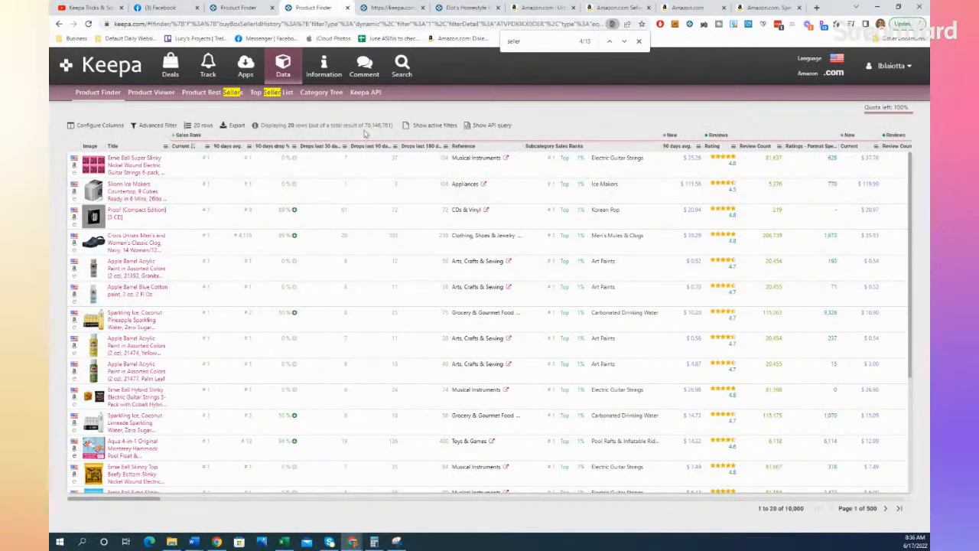
{"action": "left_click", "coordinate": [236, 8]}
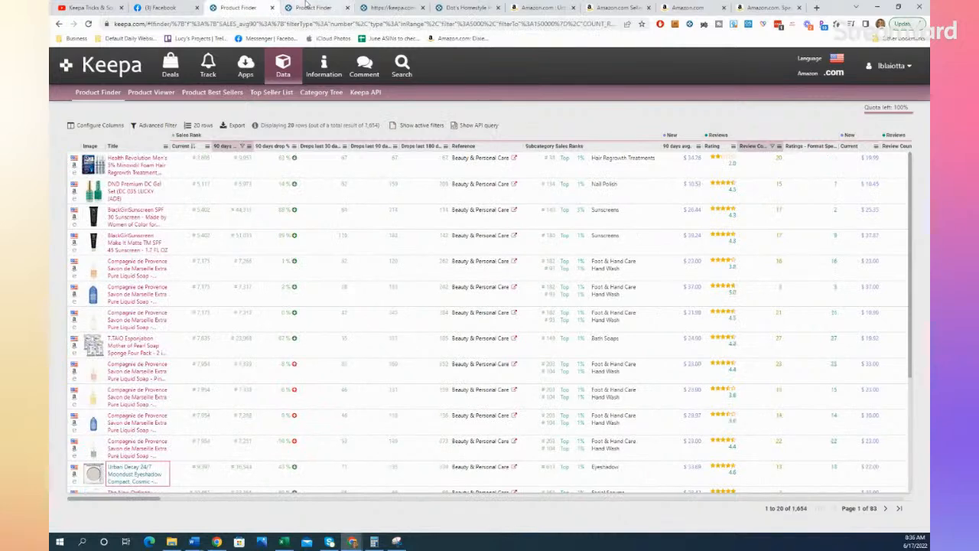
{"action": "left_click", "coordinate": [314, 6]}
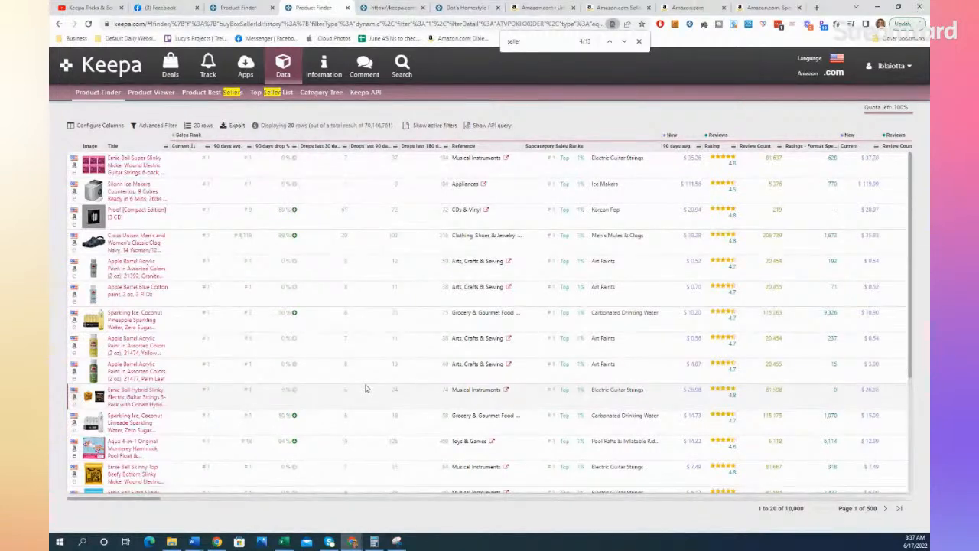
{"action": "scroll", "coordinate": [366, 388], "scroll_direction": "down", "scroll_amount": 1}
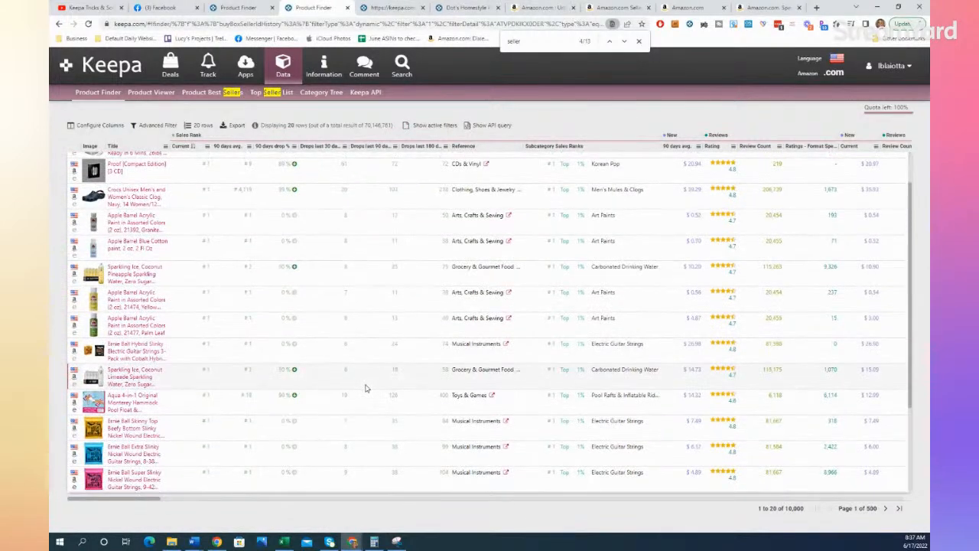
{"action": "scroll", "coordinate": [366, 388], "scroll_direction": "down", "scroll_amount": 2}
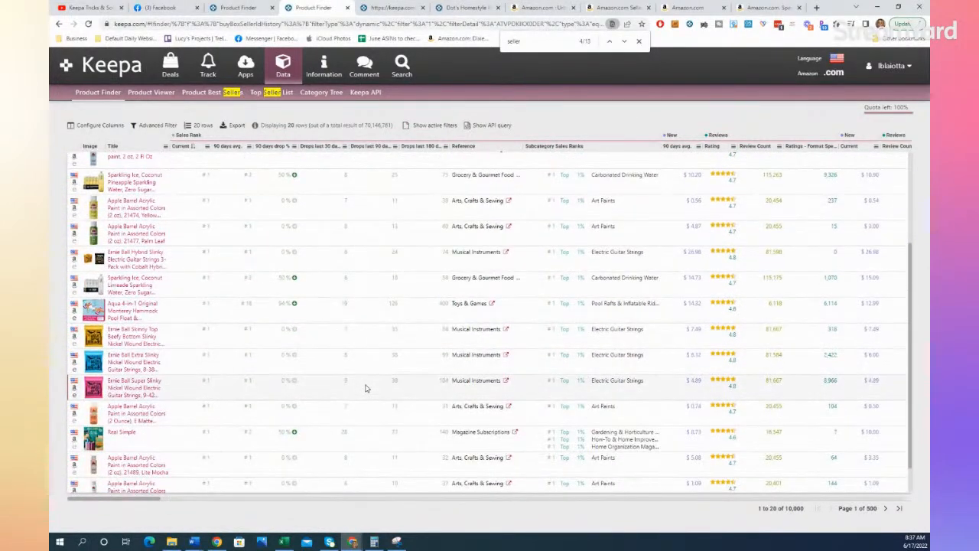
{"action": "scroll", "coordinate": [365, 389], "scroll_direction": "down", "scroll_amount": 1}
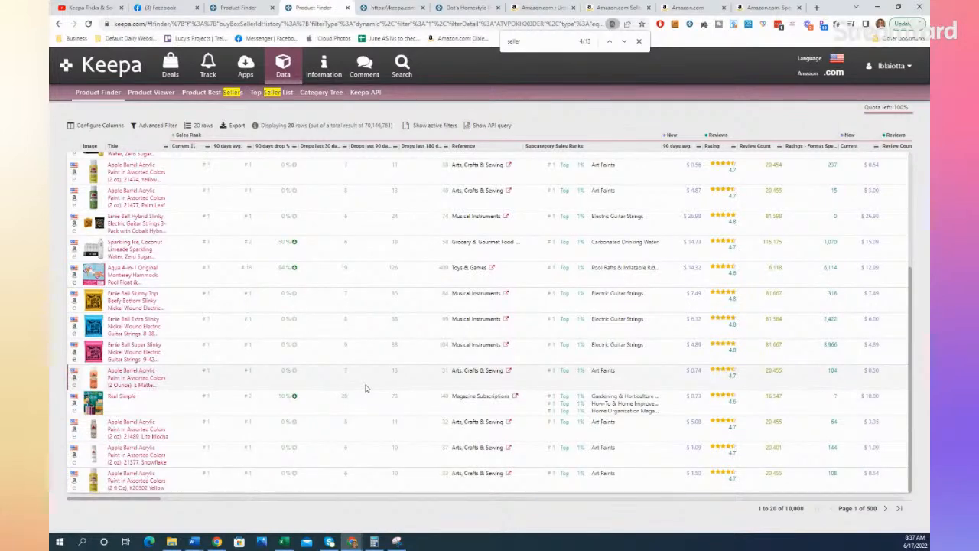
{"action": "scroll", "coordinate": [368, 389], "scroll_direction": "up", "scroll_amount": 4}
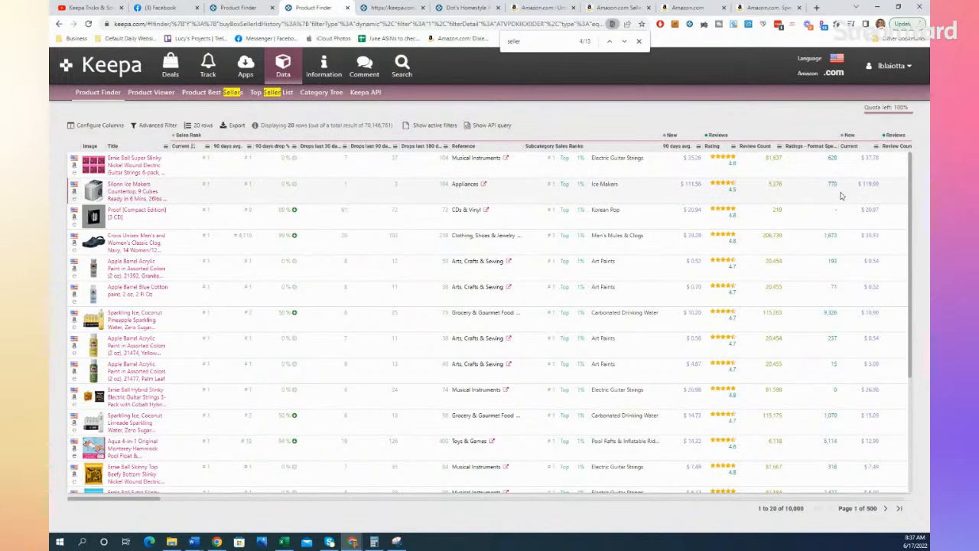
Sort the results by current New price, lowest first and then highest first, and look across the remaining columns
{"action": "left_click", "coordinate": [877, 148]}
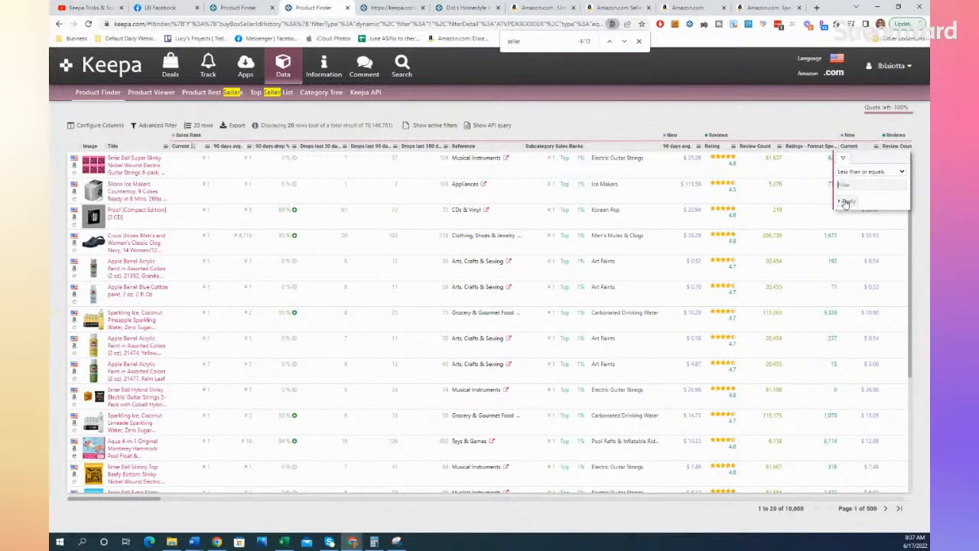
{"action": "left_click", "coordinate": [846, 159]}
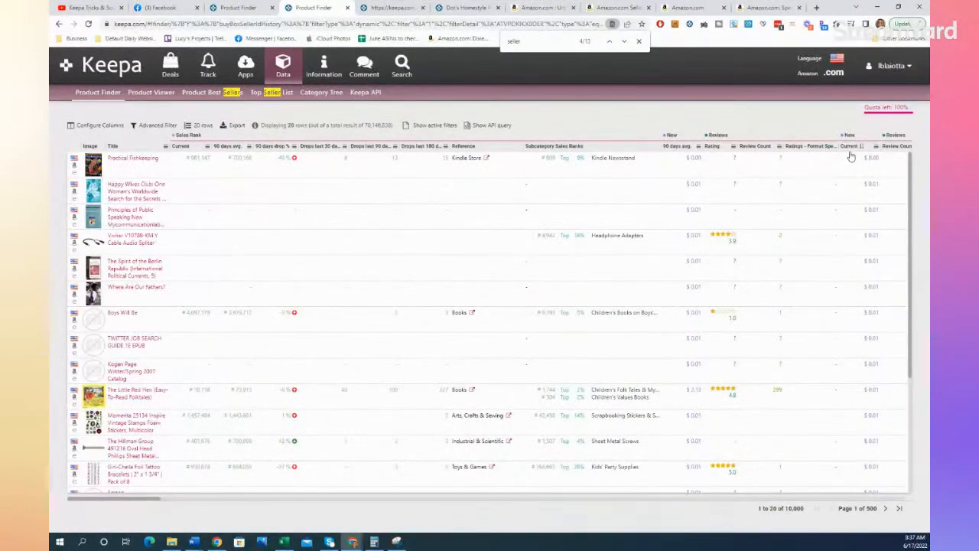
{"action": "left_click", "coordinate": [849, 146]}
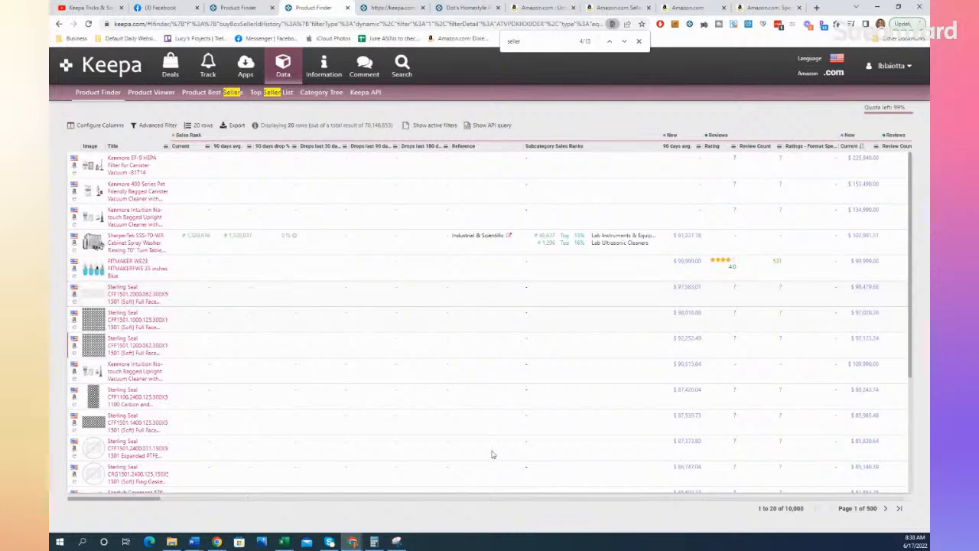
{"action": "scroll", "coordinate": [524, 501], "scroll_direction": "right", "scroll_amount": 10}
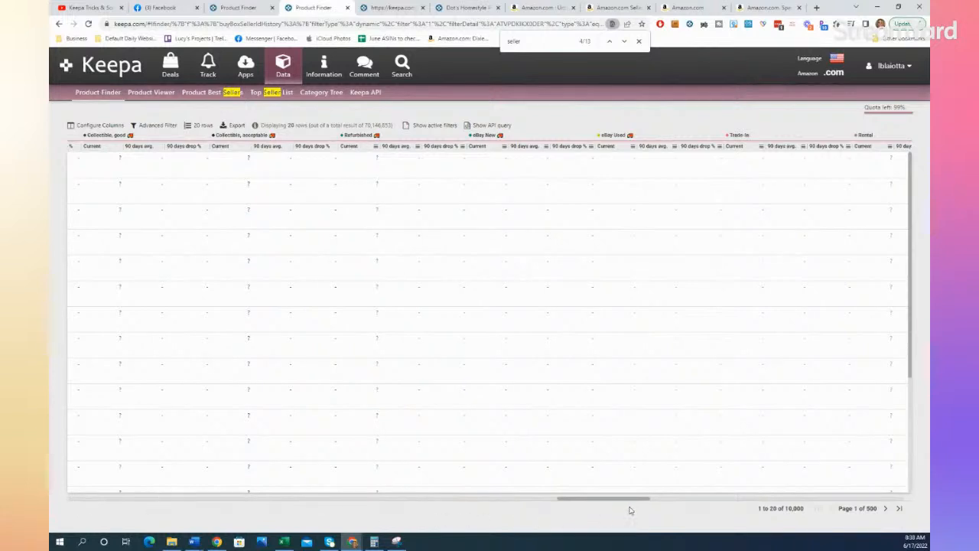
{"action": "left_click_drag", "start_coordinate": [630, 501], "coordinate": [64, 499]}
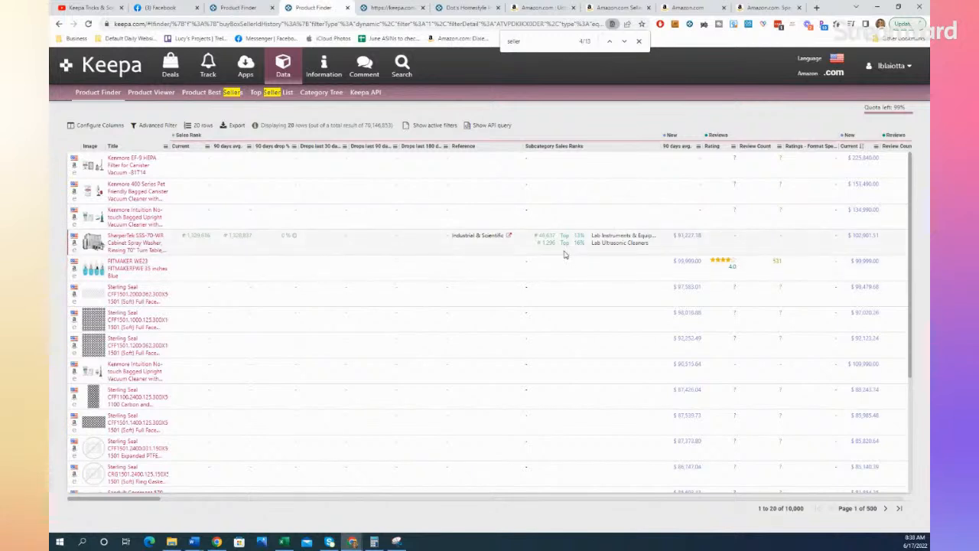
Sort the results by 90-day average sales rank and open Keepa's details for the Clear/Blue BlenderBottle Classic V2 shaker bottle
{"action": "left_click", "coordinate": [238, 147]}
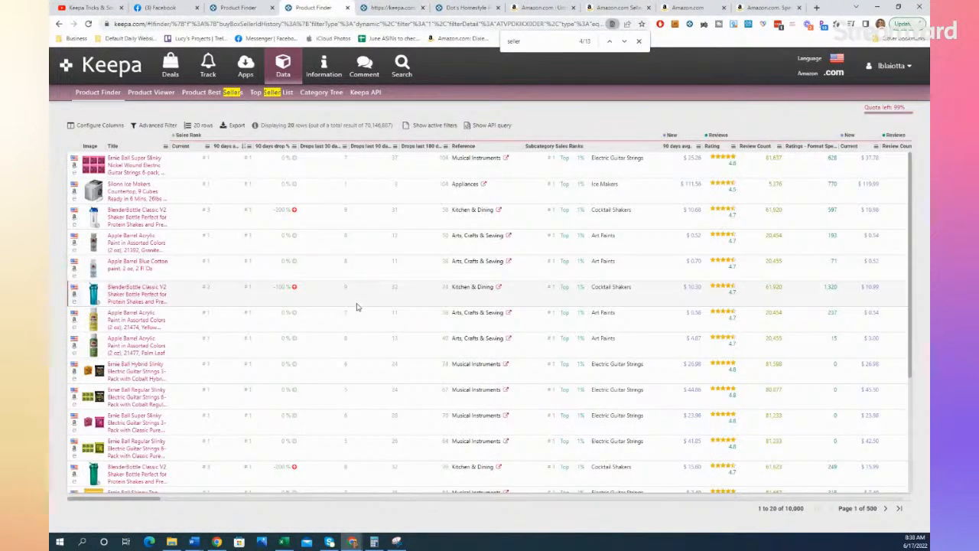
{"action": "right_click", "coordinate": [132, 218]}
{"action": "left_click", "coordinate": [160, 231]}
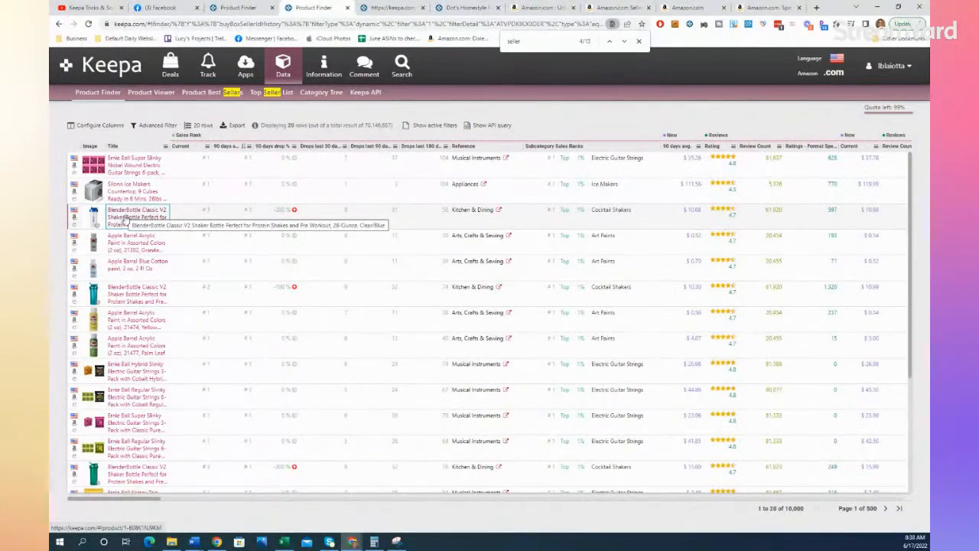
{"action": "left_click", "coordinate": [120, 221]}
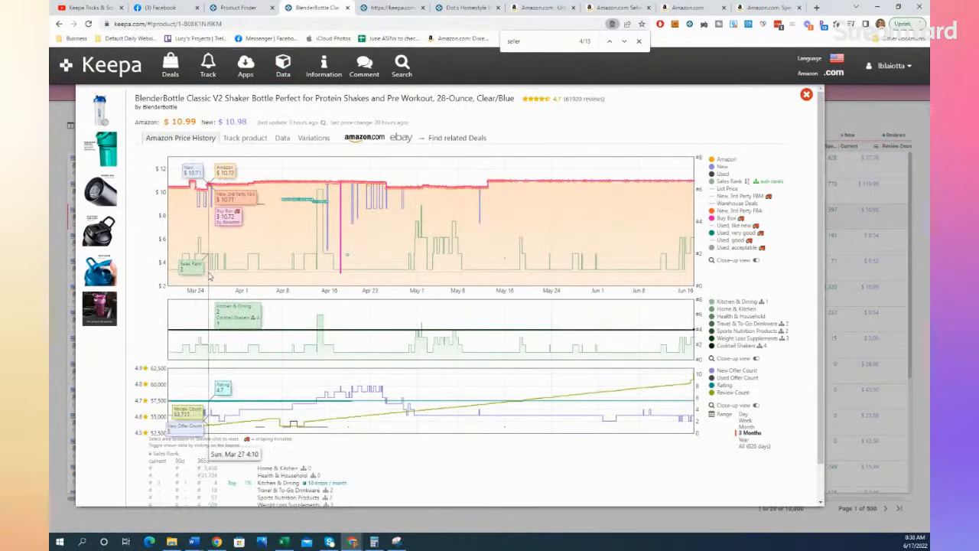
View the shaker bottle's Amazon listing in a new browser tab, and return to the Keepa page for Dot's Homestyle Pretzels
{"action": "right_click", "coordinate": [362, 140]}
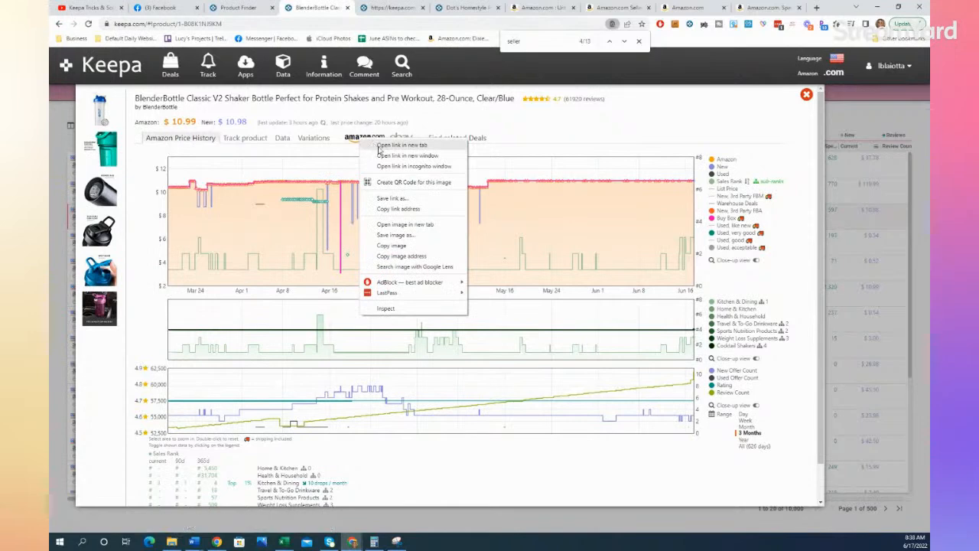
{"action": "left_click", "coordinate": [401, 145]}
{"action": "left_click", "coordinate": [494, 8]}
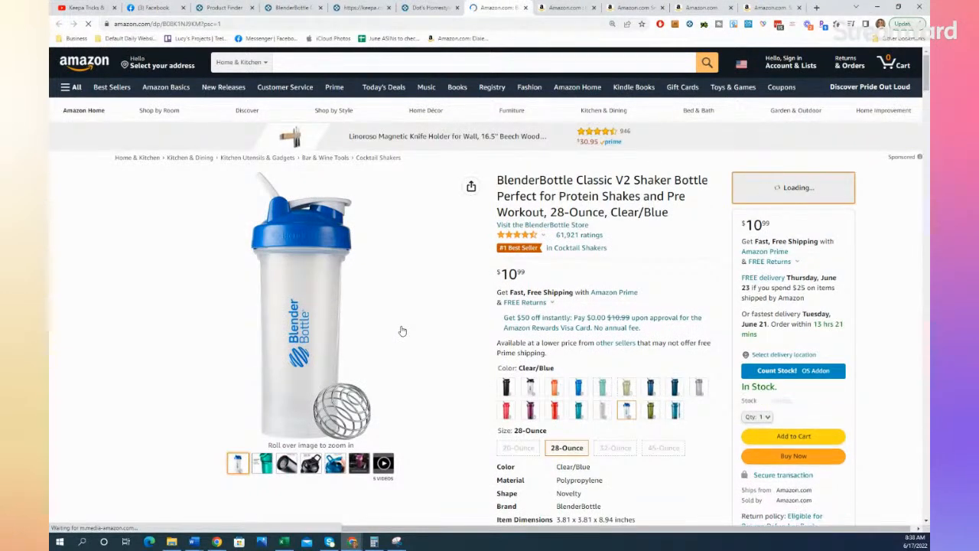
{"action": "left_click", "coordinate": [433, 6]}
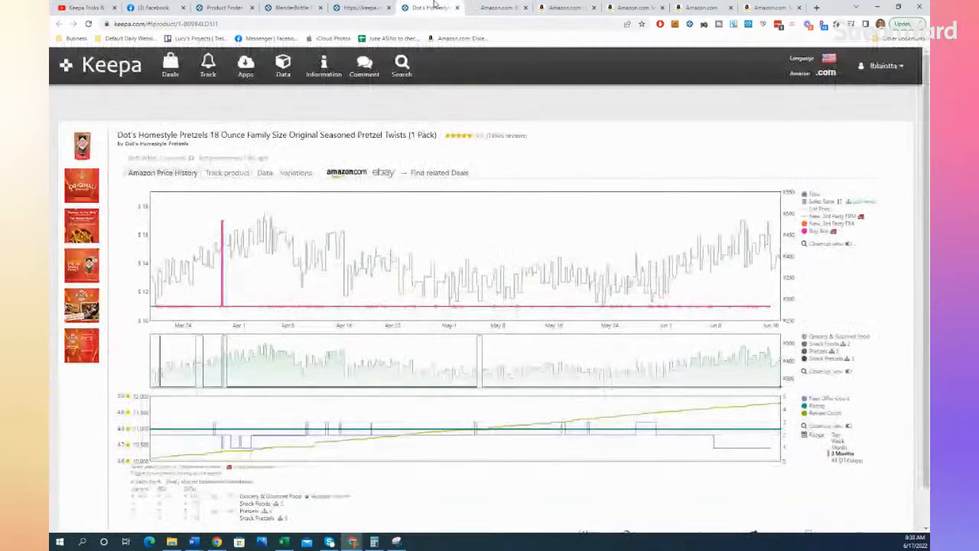
Review the BlenderBottle shaker bottle's Amazon listing down to its embedded Keepa price history chart
{"action": "left_click", "coordinate": [354, 6]}
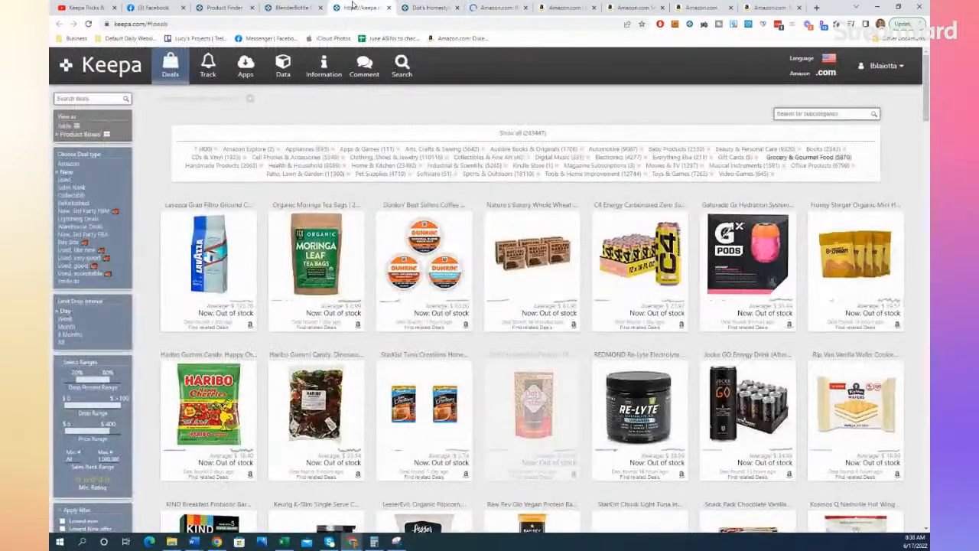
{"action": "left_click", "coordinate": [486, 8]}
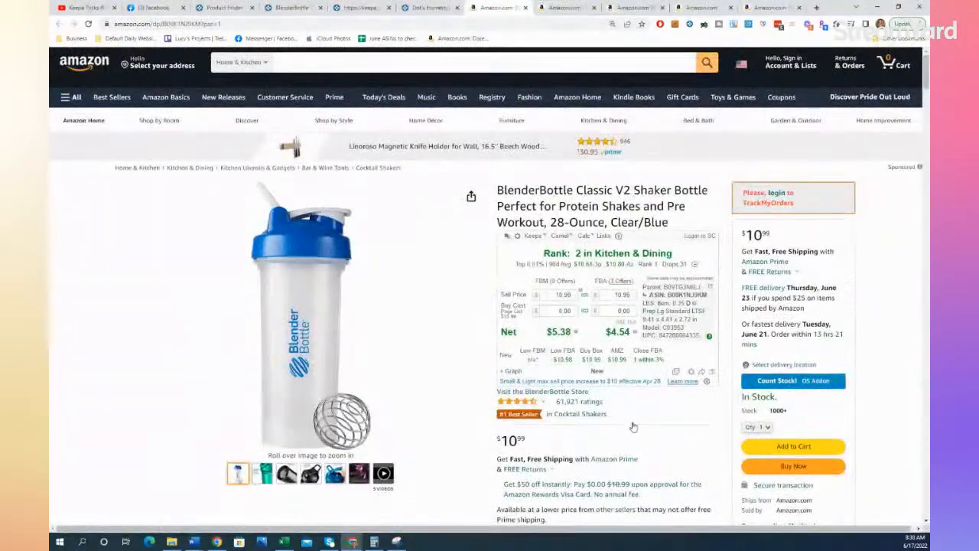
{"action": "scroll", "coordinate": [662, 409], "scroll_direction": "down", "scroll_amount": 8}
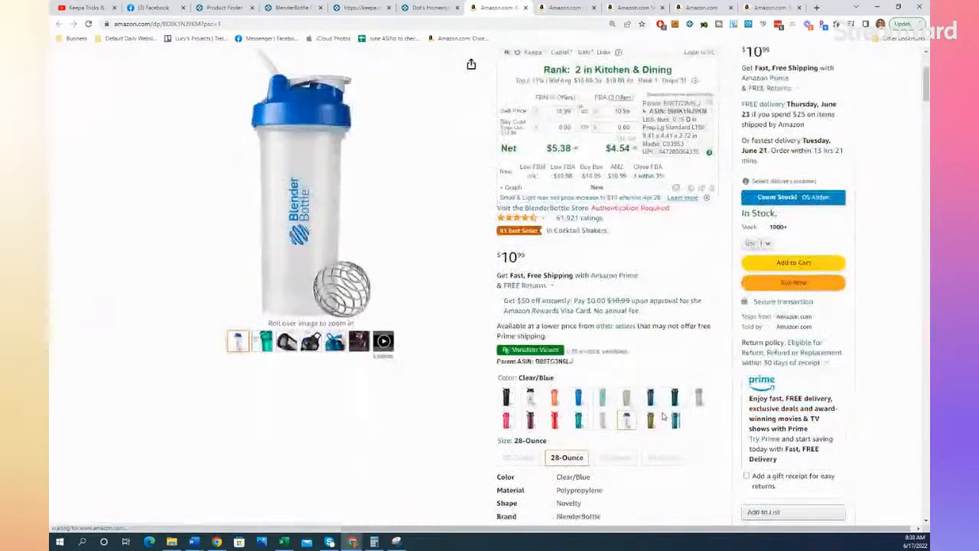
{"action": "scroll", "coordinate": [662, 415], "scroll_direction": "down", "scroll_amount": 3}
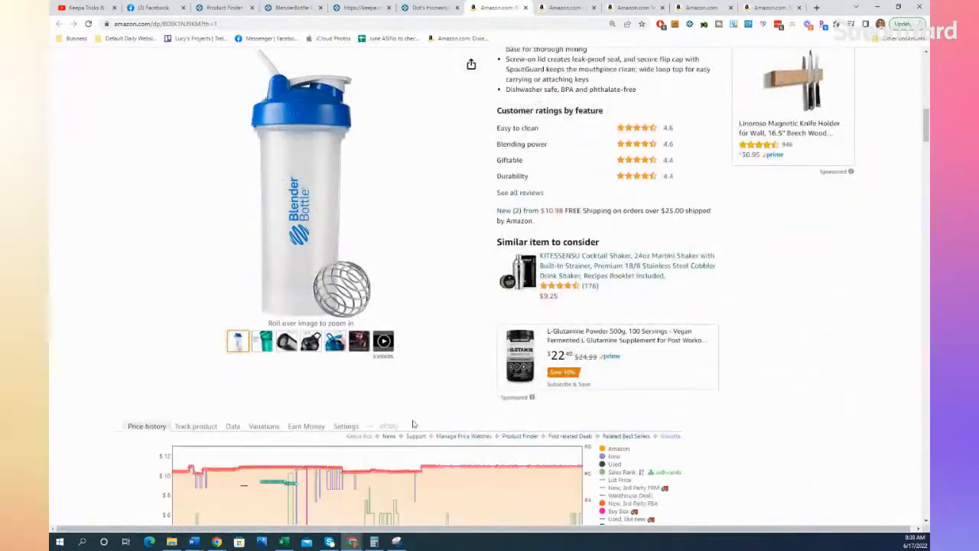
{"action": "scroll", "coordinate": [411, 422], "scroll_direction": "down", "scroll_amount": 3}
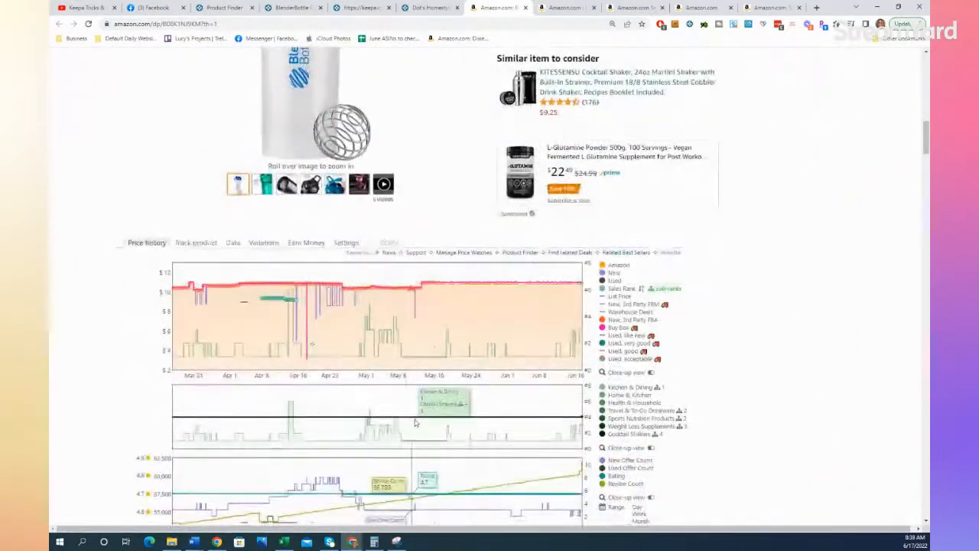
Return to the shaker bottle's Keepa page, open Keepa's Track page in a new browser tab and bring up its product search
{"action": "left_click", "coordinate": [433, 7]}
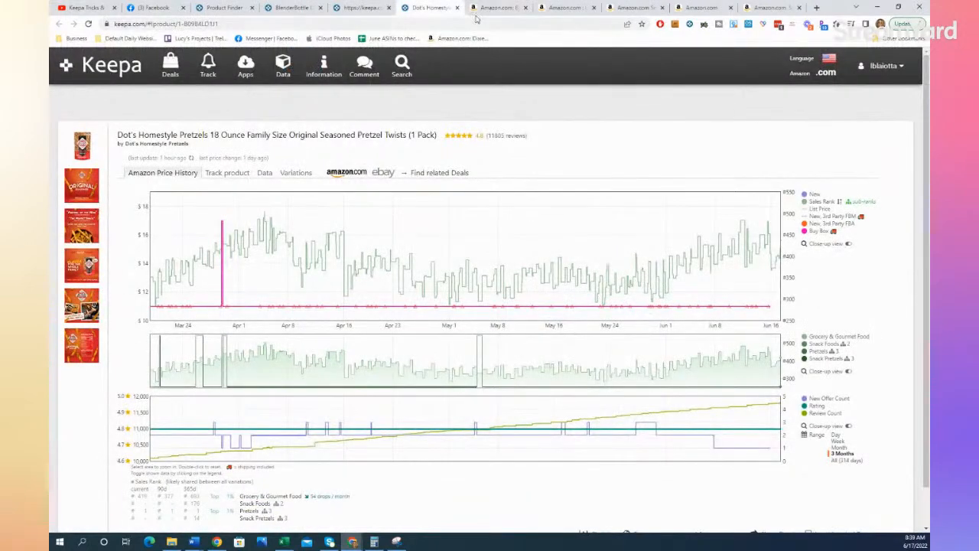
{"action": "left_click", "coordinate": [364, 6]}
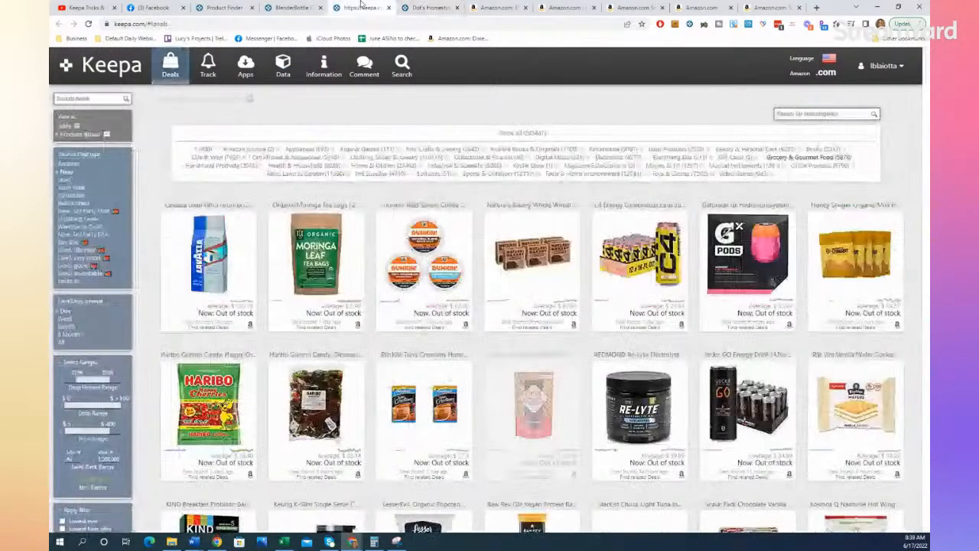
{"action": "left_click", "coordinate": [284, 7]}
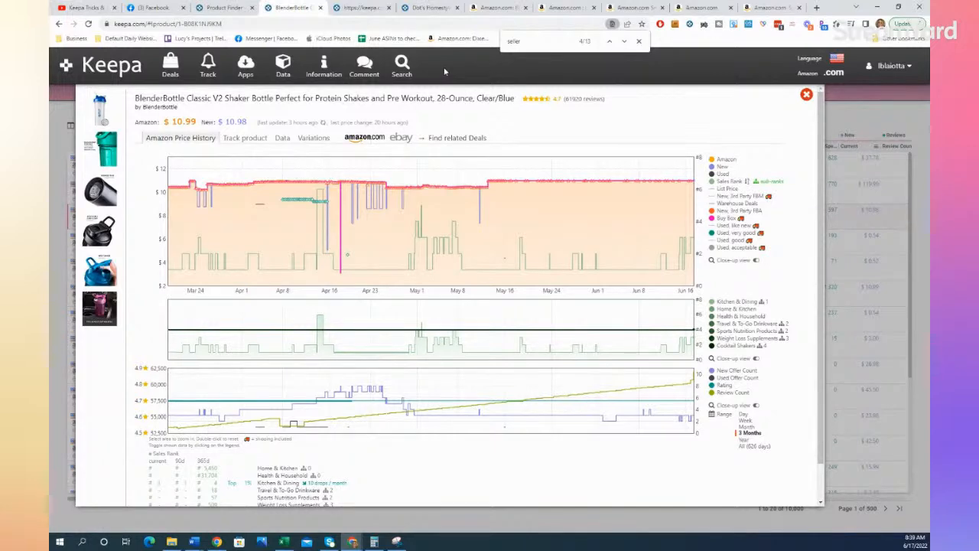
{"action": "right_click", "coordinate": [220, 64]}
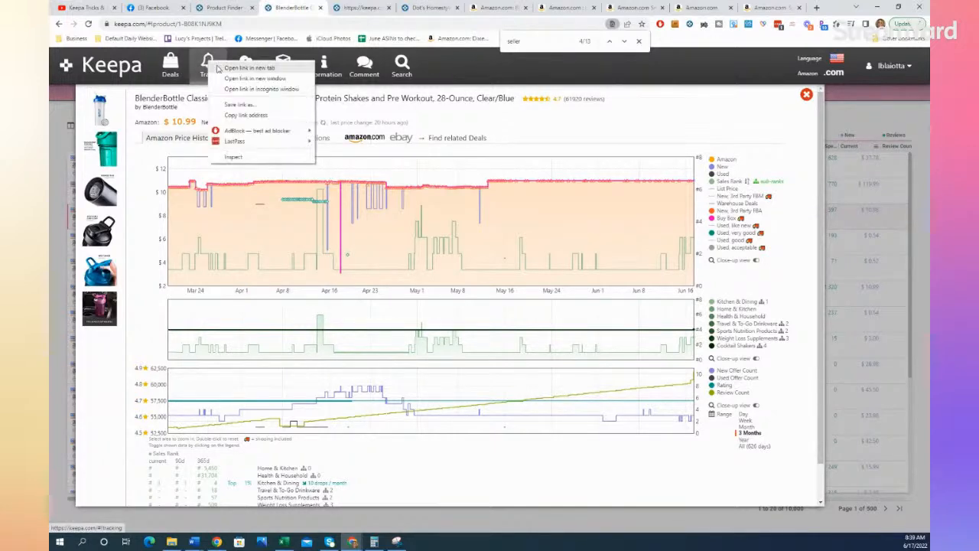
{"action": "left_click", "coordinate": [234, 68]}
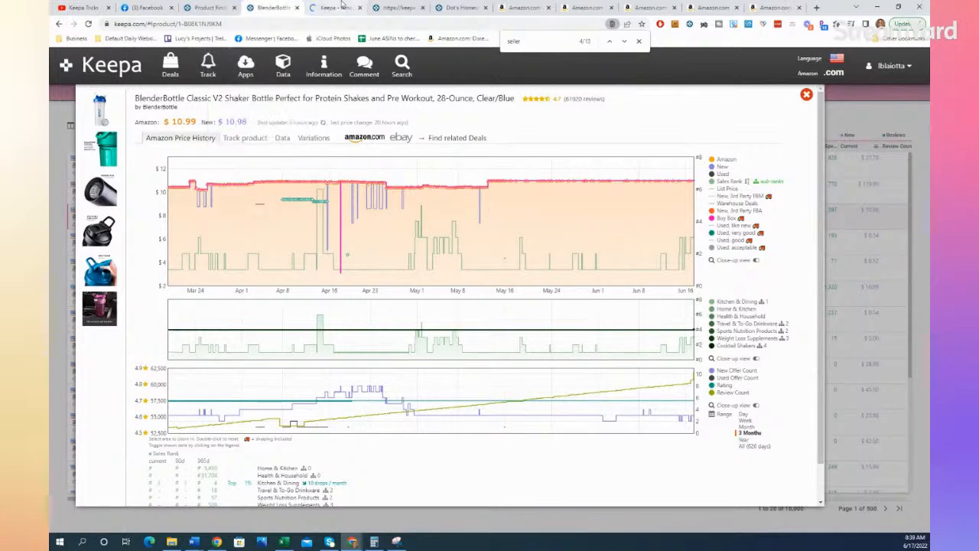
{"action": "left_click", "coordinate": [337, 7]}
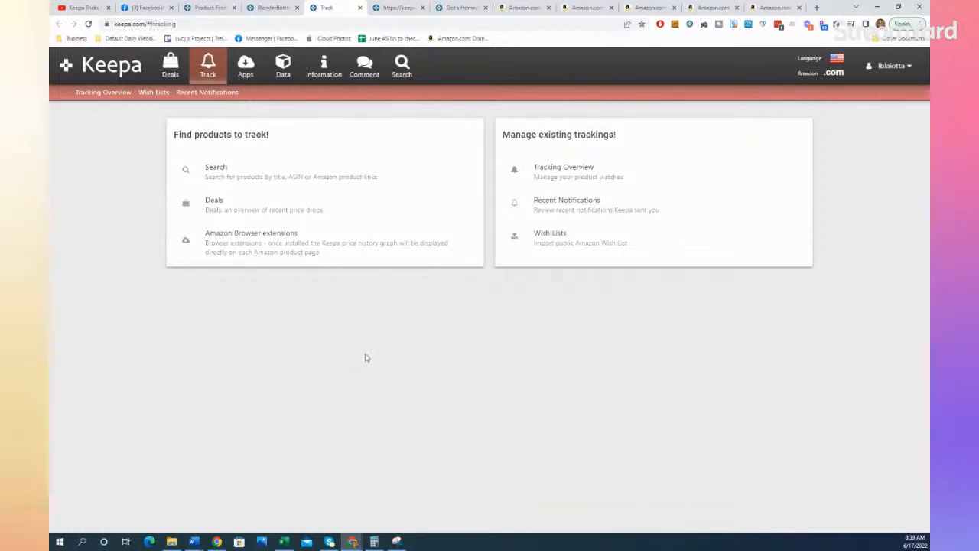
{"action": "left_click", "coordinate": [218, 168]}
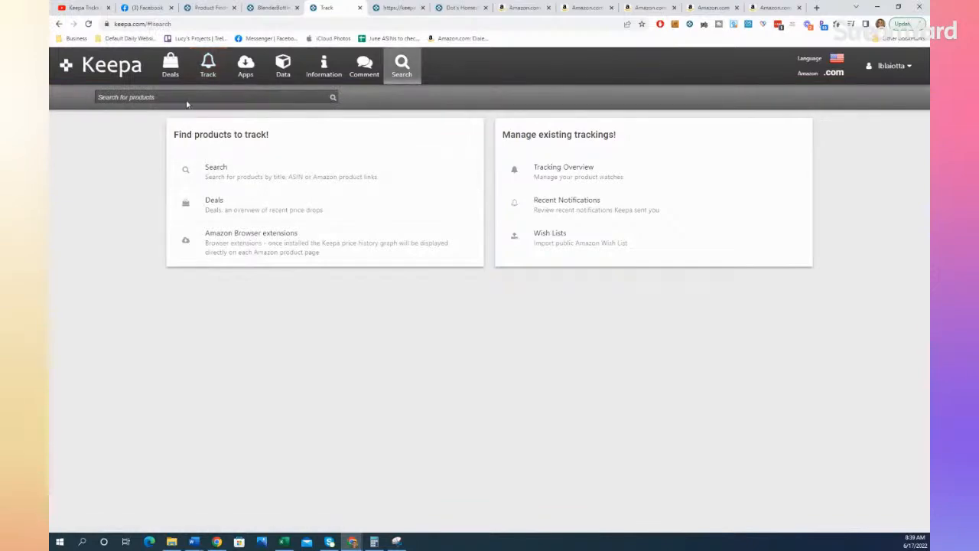
Get the ASIN from the Dot's Homestyle Pretzels page, search Keepa for B09B4LD1J1 and view the product's price history
{"action": "left_click", "coordinate": [397, 7]}
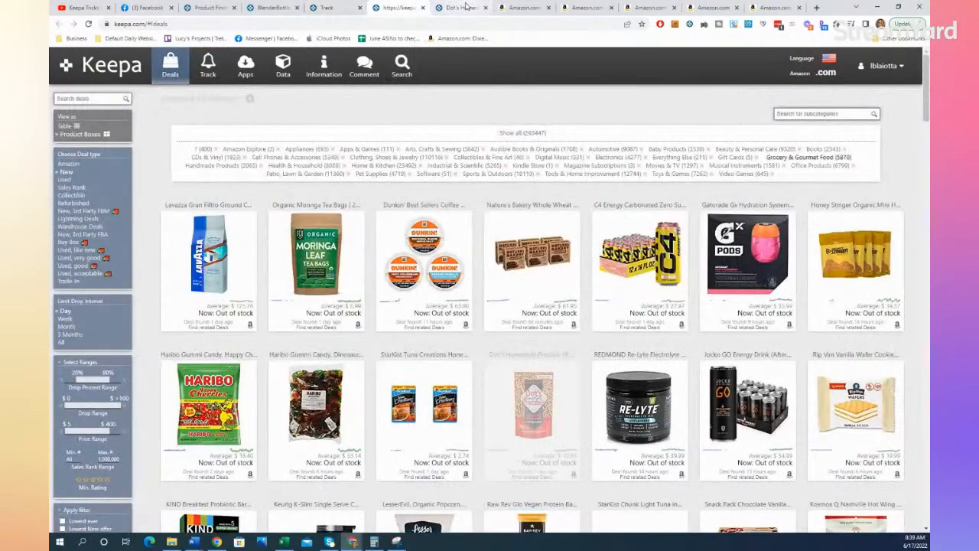
{"action": "left_click", "coordinate": [463, 7]}
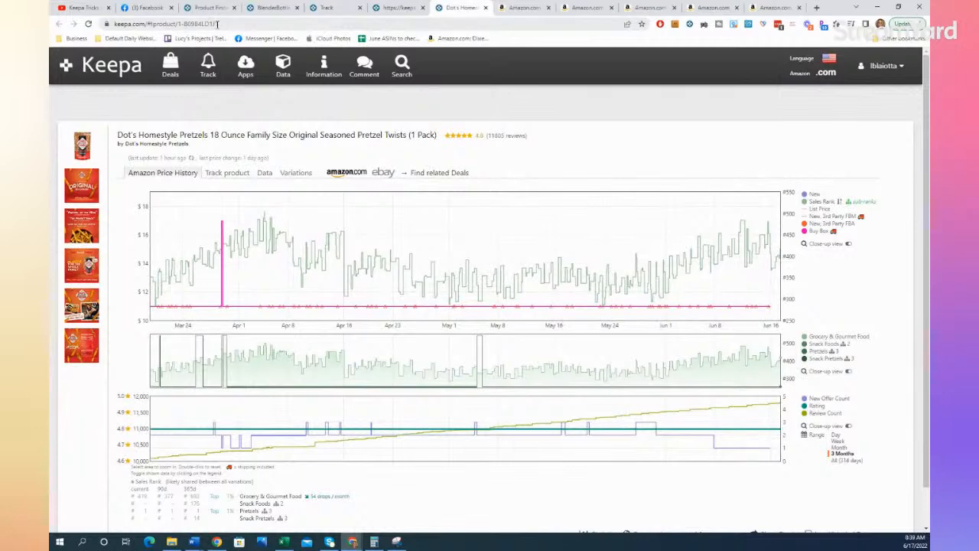
{"action": "left_click", "coordinate": [327, 7]}
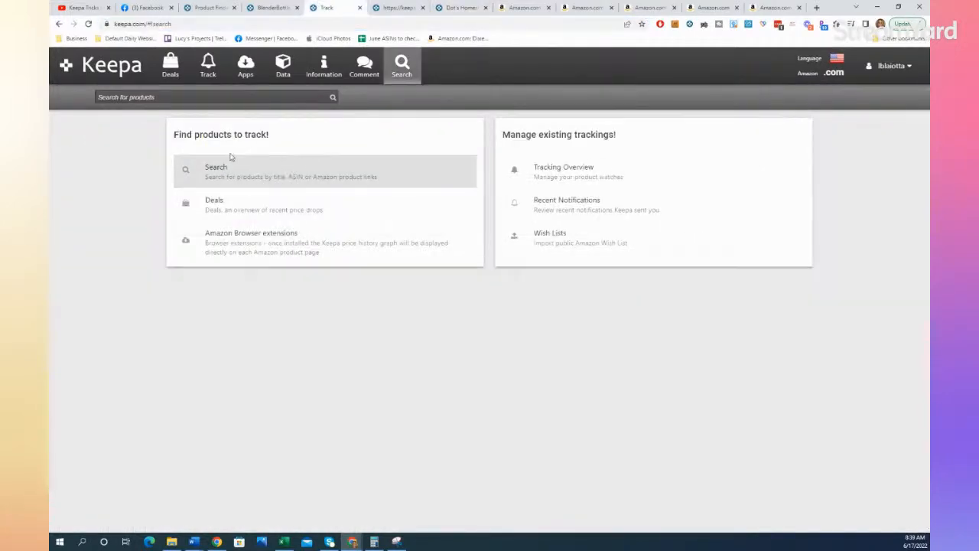
{"action": "left_click", "coordinate": [217, 96]}
{"action": "type", "text": "B09B4LD1JI"}
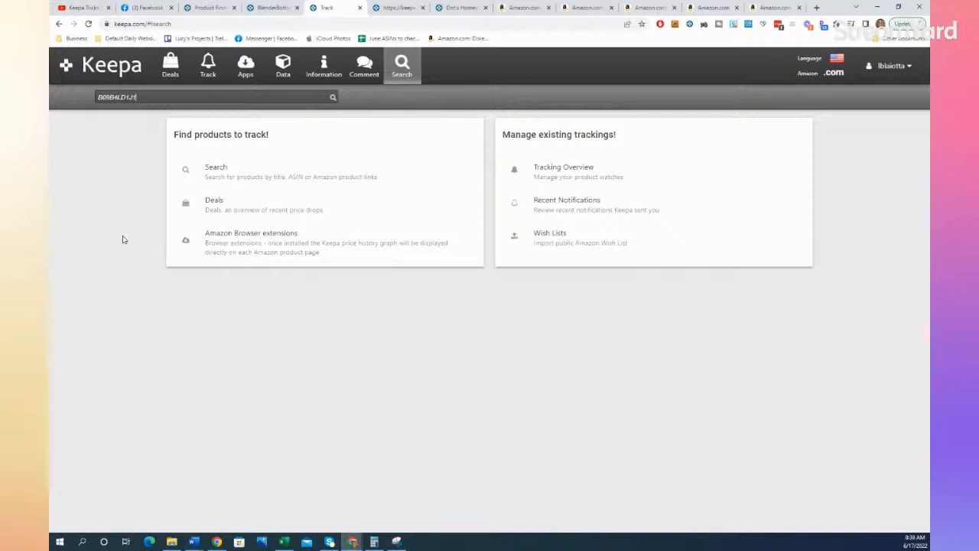
{"action": "left_click", "coordinate": [332, 98]}
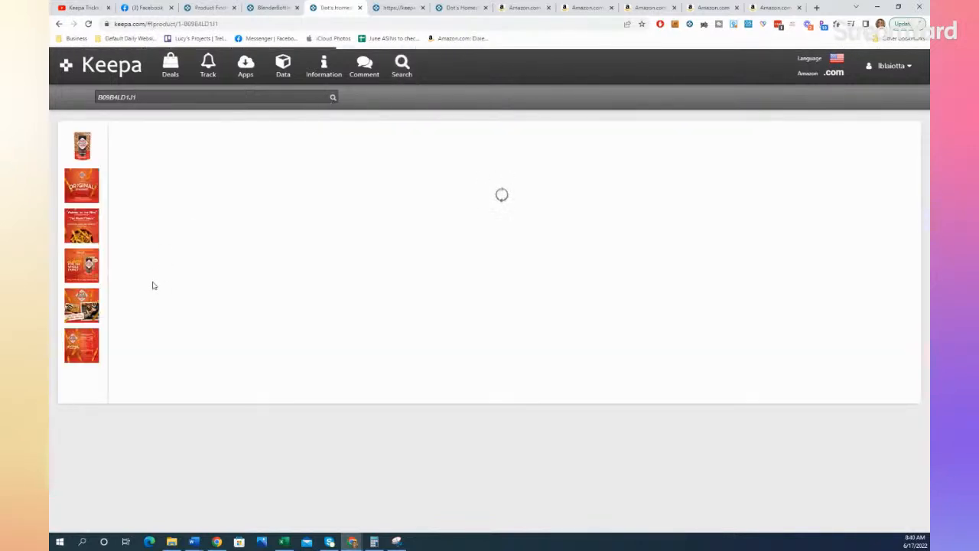
{"action": "scroll", "coordinate": [222, 287], "scroll_direction": "down", "scroll_amount": 1}
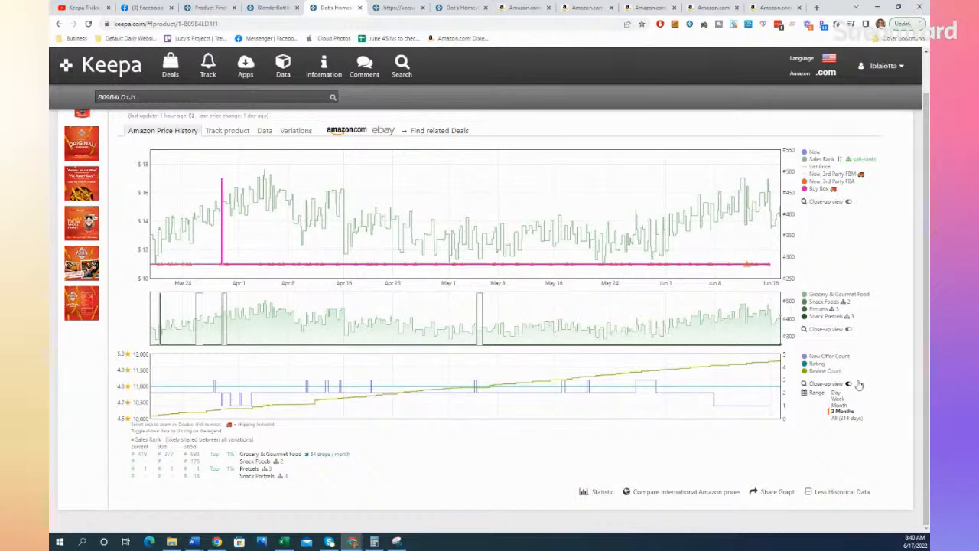
{"action": "scroll", "coordinate": [857, 384], "scroll_direction": "up", "scroll_amount": 1}
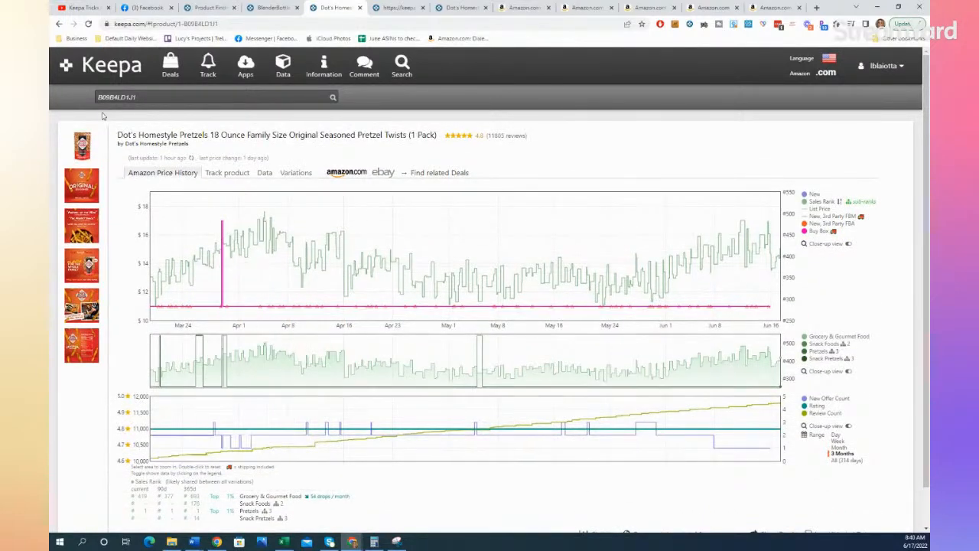
Go back to the Track page and repeat the product search for ASIN B09B4LD1J1
{"action": "left_click", "coordinate": [209, 67]}
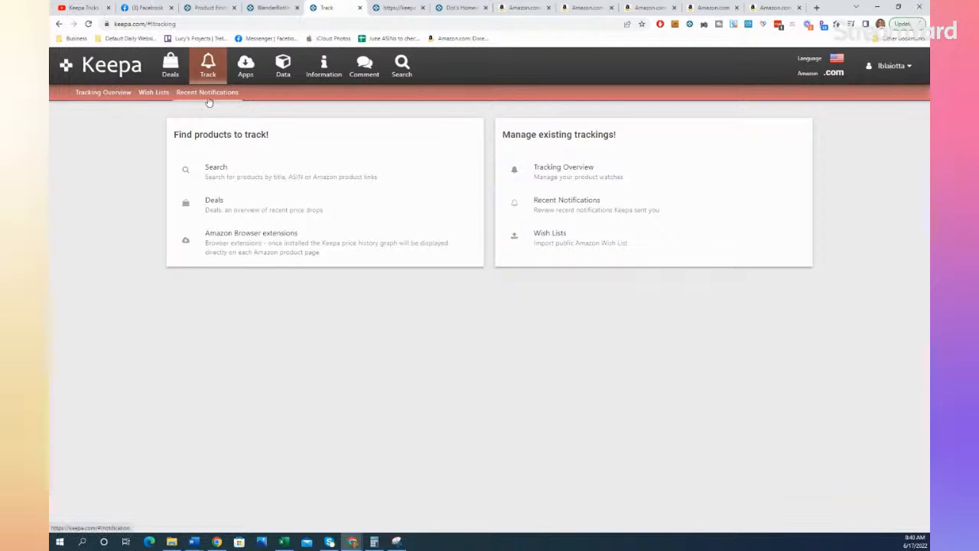
{"action": "left_click", "coordinate": [216, 169]}
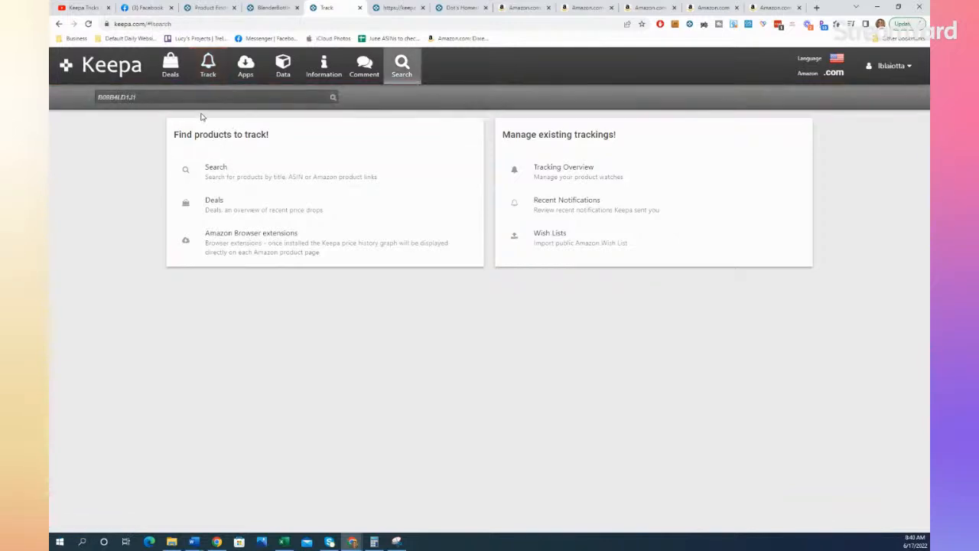
{"action": "left_click", "coordinate": [333, 97]}
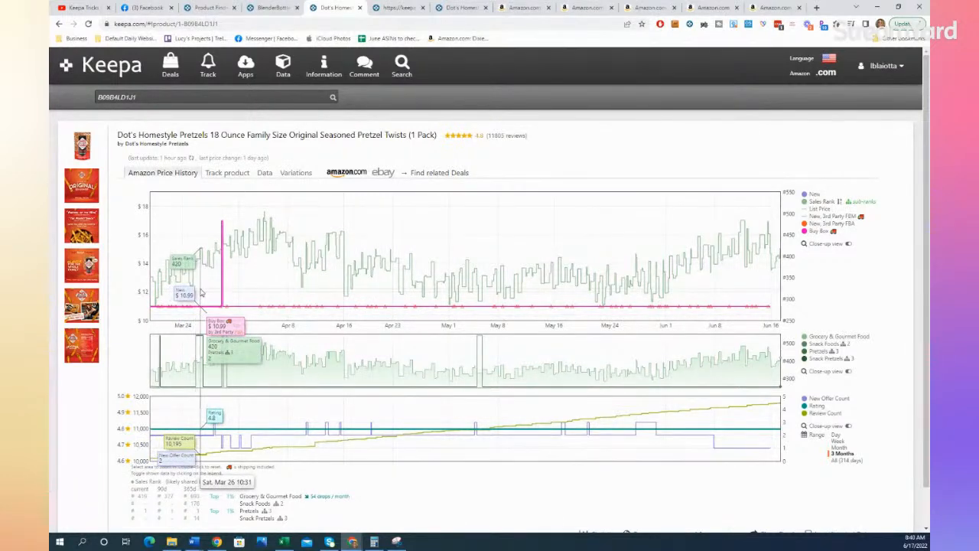
Open the tracking options for the pretzels and review the price, offer count, sales rank and Buy Box alert fields
{"action": "left_click", "coordinate": [224, 172]}
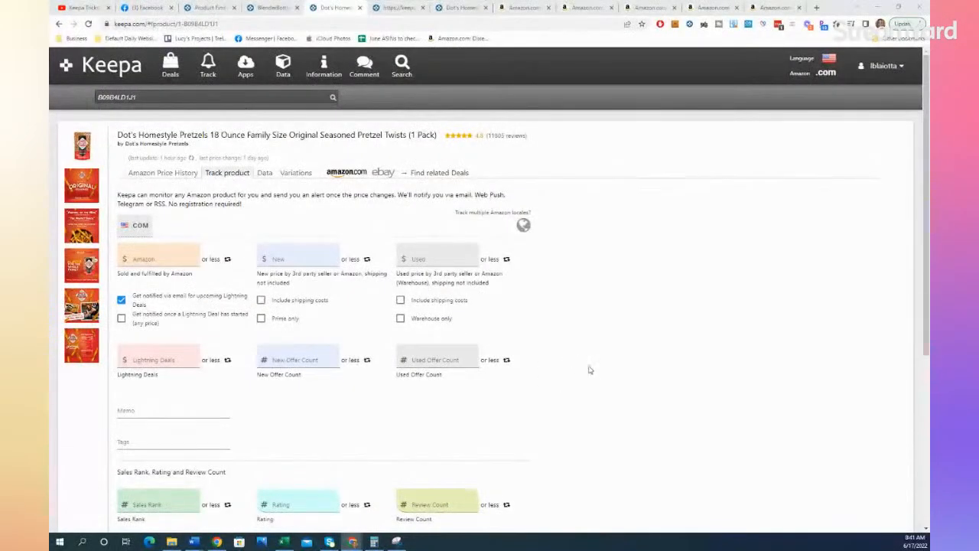
{"action": "scroll", "coordinate": [644, 364], "scroll_direction": "down", "scroll_amount": 1}
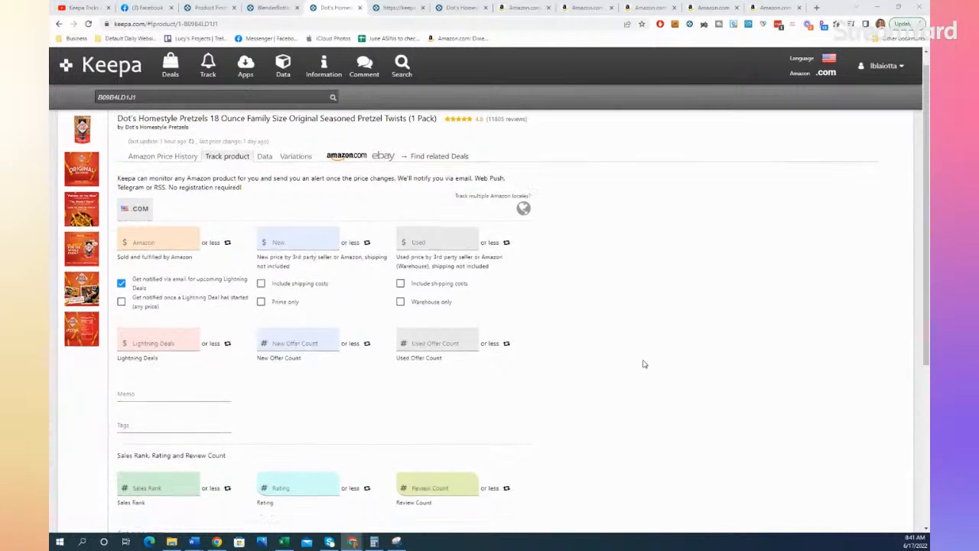
{"action": "scroll", "coordinate": [644, 364], "scroll_direction": "down", "scroll_amount": 2}
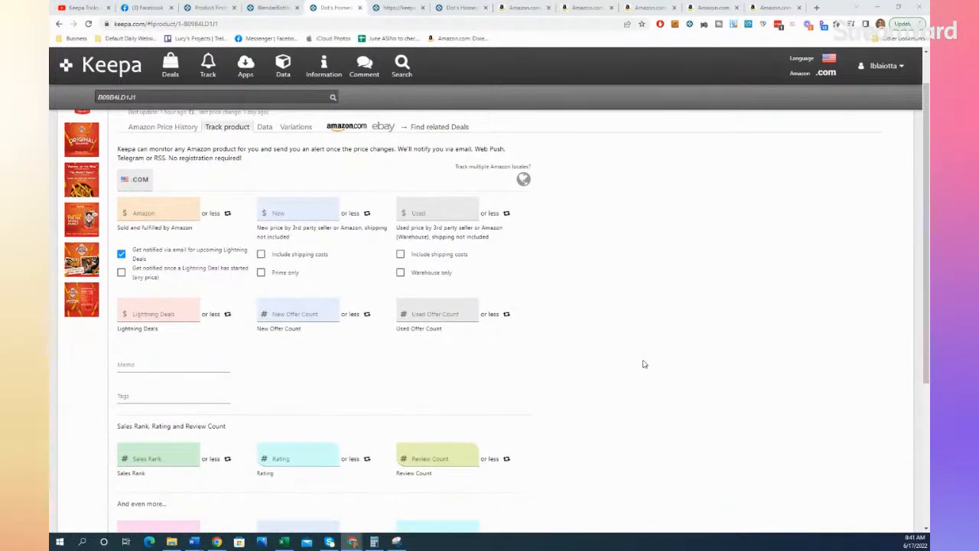
{"action": "scroll", "coordinate": [644, 364], "scroll_direction": "down", "scroll_amount": 1}
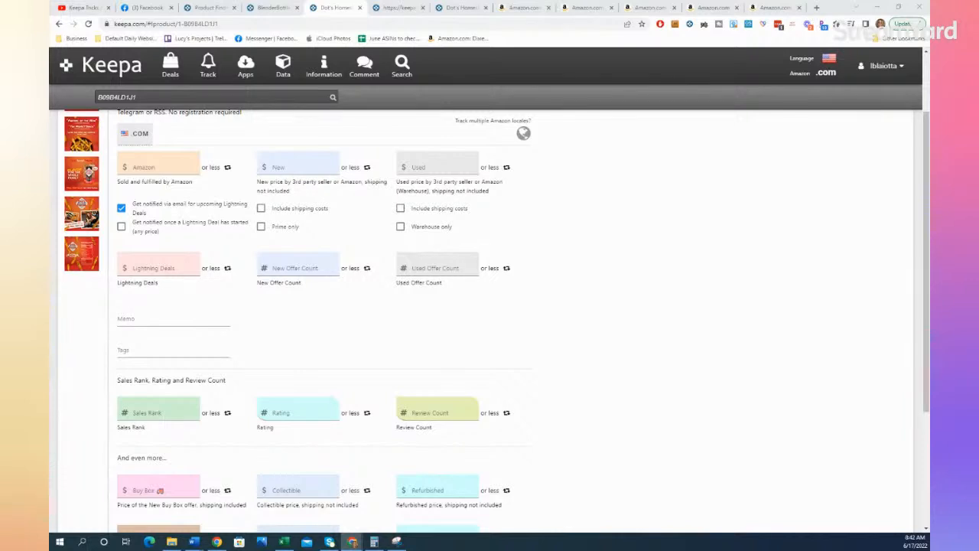
{"action": "scroll", "coordinate": [643, 400], "scroll_direction": "down", "scroll_amount": 1}
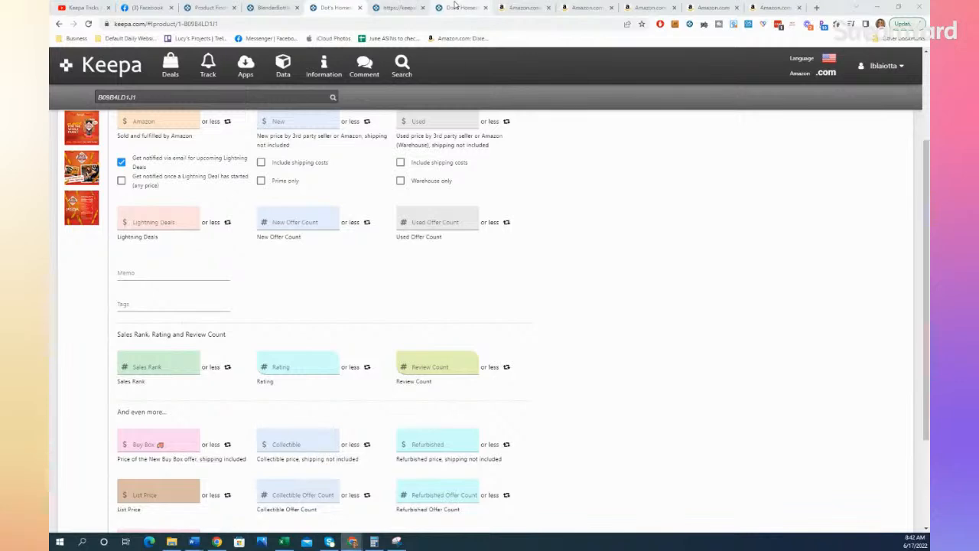
Return to Keepa's Grocery & Gourmet Food deals and look through the out-of-stock products
{"action": "left_click", "coordinate": [394, 6]}
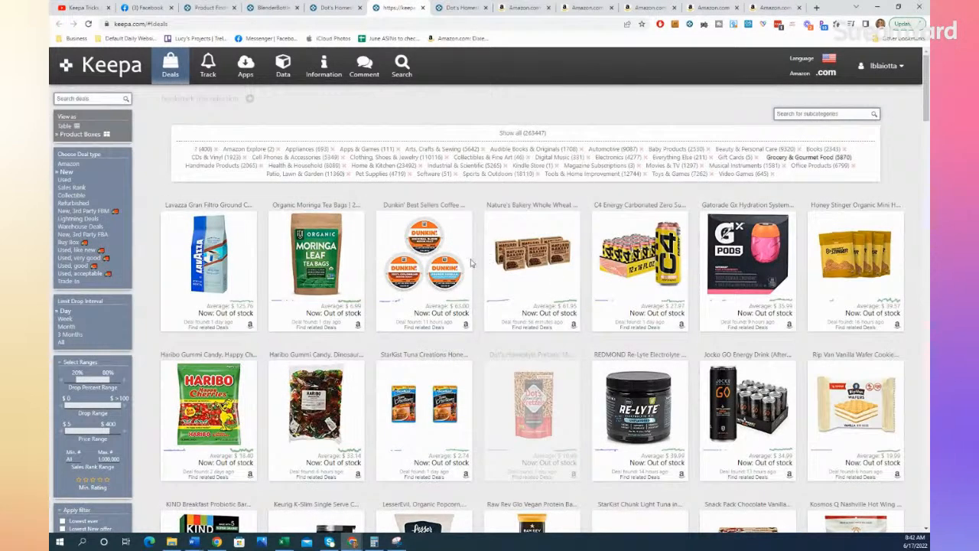
{"action": "mouse_move", "coordinate": [423, 235]}
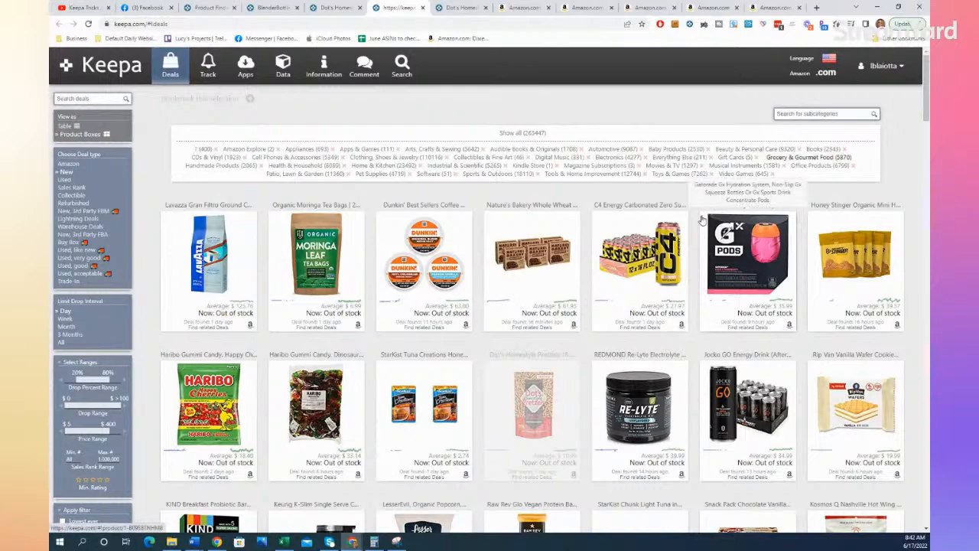
{"action": "scroll", "coordinate": [712, 213], "scroll_direction": "down", "scroll_amount": 2}
{"action": "scroll", "coordinate": [702, 220], "scroll_direction": "down", "scroll_amount": 2}
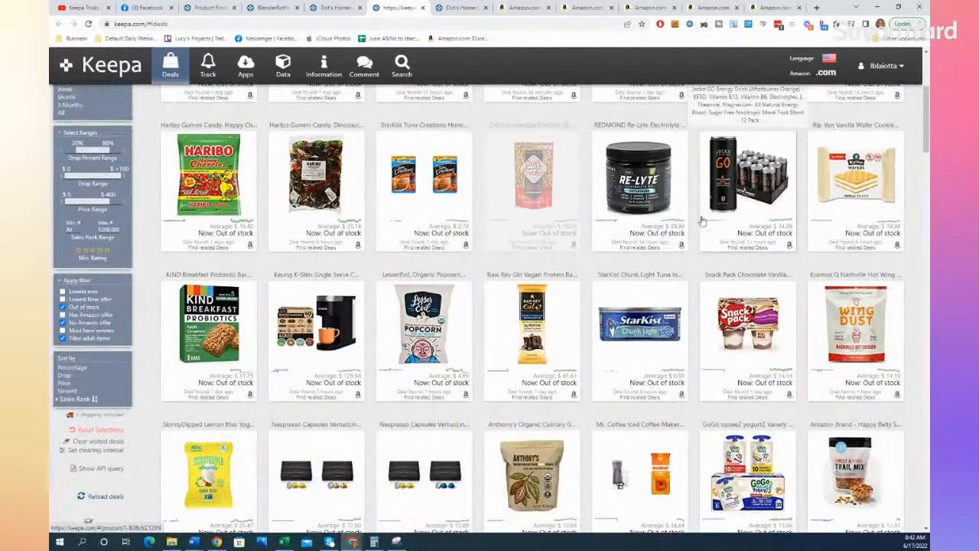
{"action": "scroll", "coordinate": [702, 221], "scroll_direction": "down", "scroll_amount": 1}
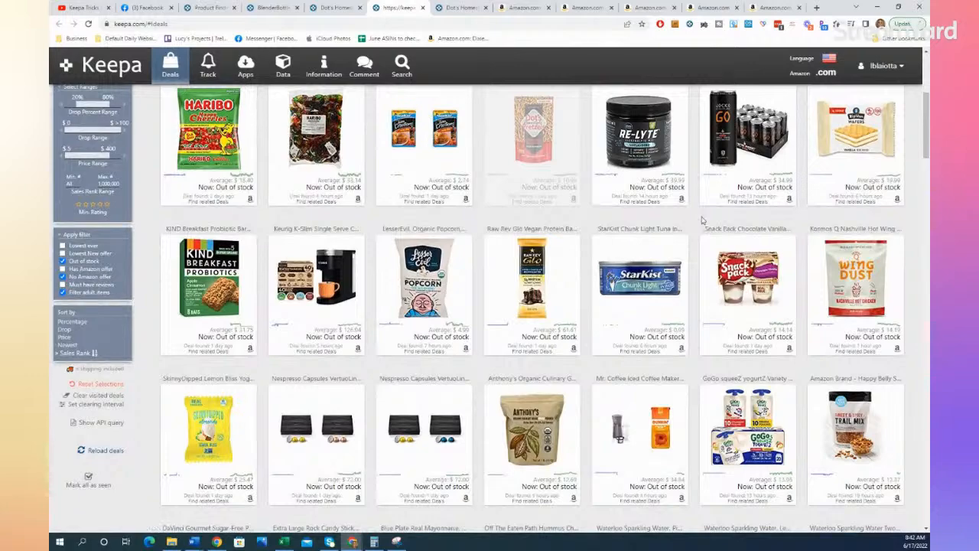
{"action": "scroll", "coordinate": [702, 220], "scroll_direction": "down", "scroll_amount": 2}
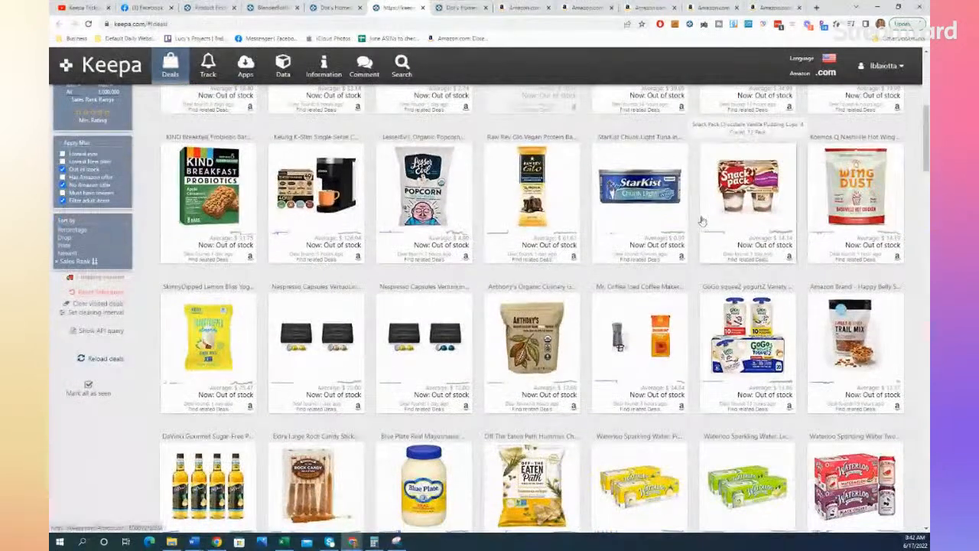
{"action": "scroll", "coordinate": [703, 221], "scroll_direction": "down", "scroll_amount": 2}
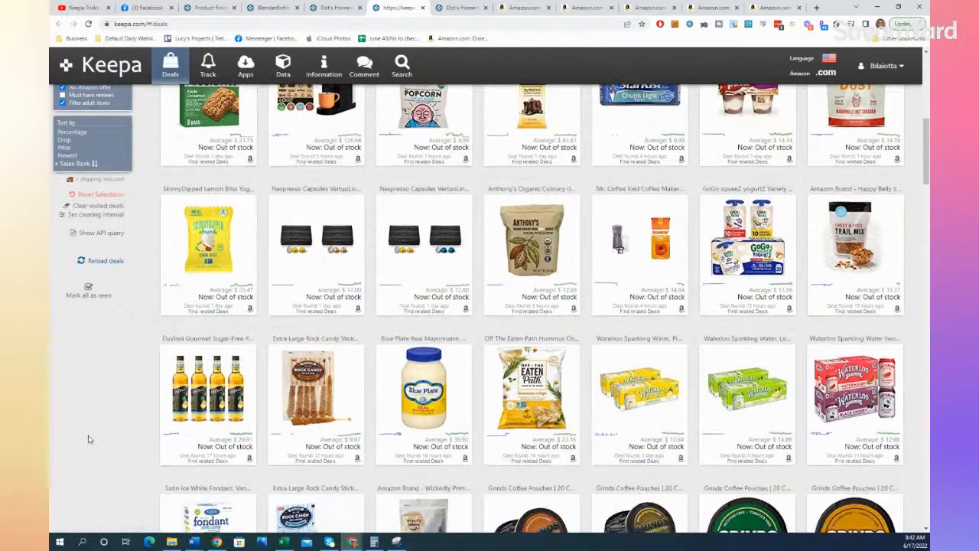
{"action": "scroll", "coordinate": [88, 439], "scroll_direction": "down", "scroll_amount": 3}
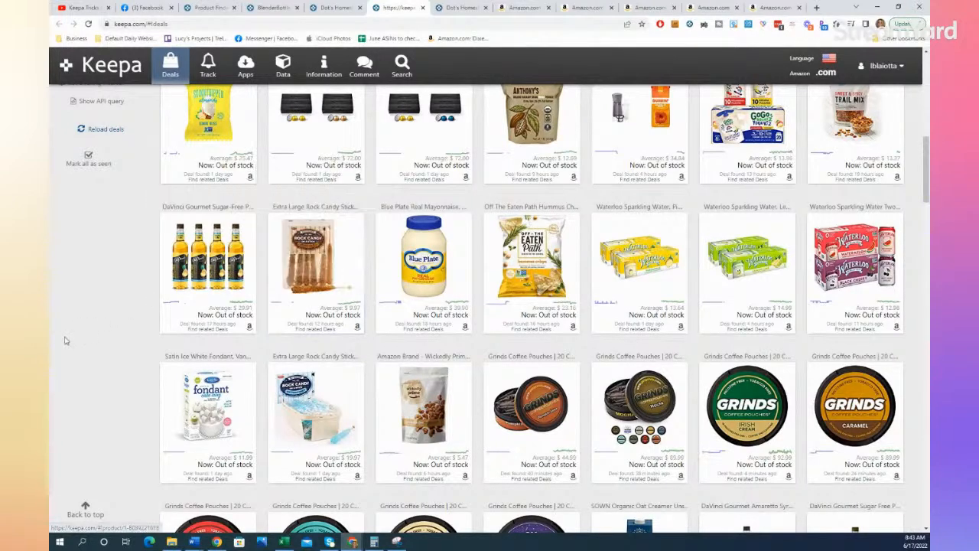
{"action": "scroll", "coordinate": [67, 340], "scroll_direction": "down", "scroll_amount": 2}
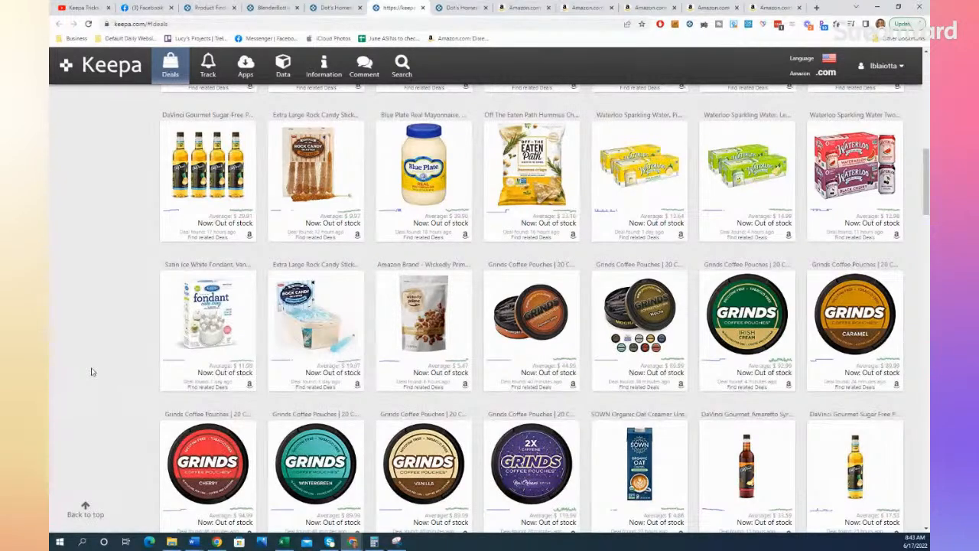
Browse the out-of-stock grocery deals, open the Wish-Bone Italian Dressing price history in a new tab, review it and close it
{"action": "scroll", "coordinate": [91, 372], "scroll_direction": "down", "scroll_amount": 2}
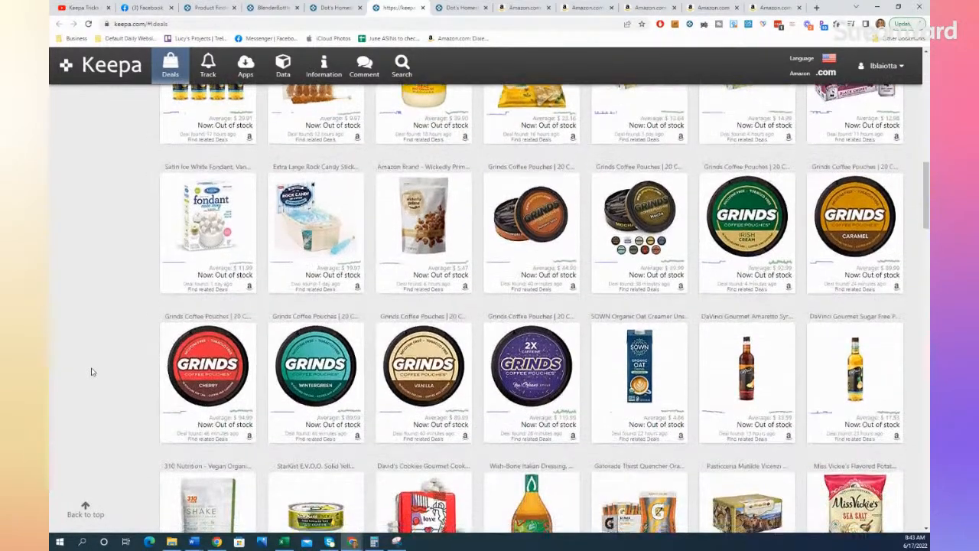
{"action": "scroll", "coordinate": [91, 371], "scroll_direction": "down", "scroll_amount": 2}
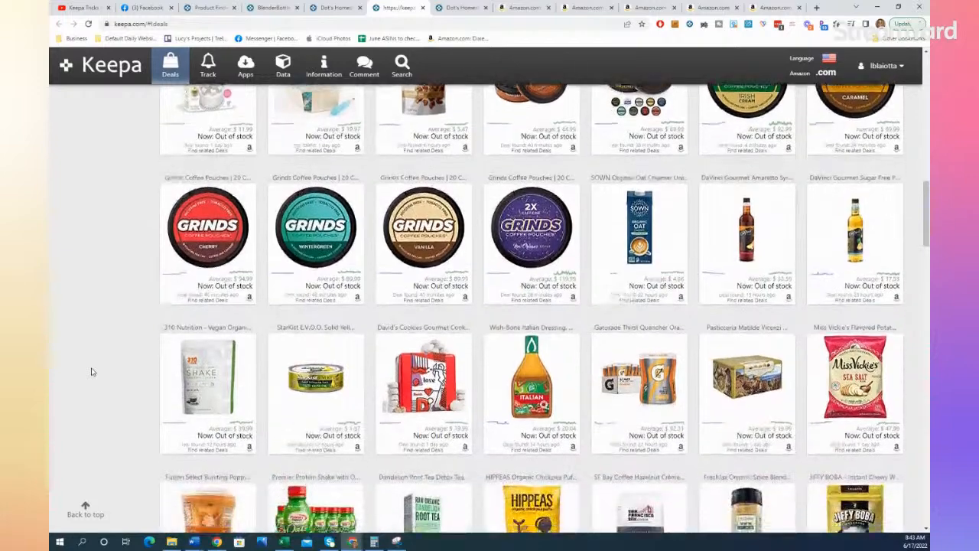
{"action": "scroll", "coordinate": [91, 371], "scroll_direction": "down", "scroll_amount": 1}
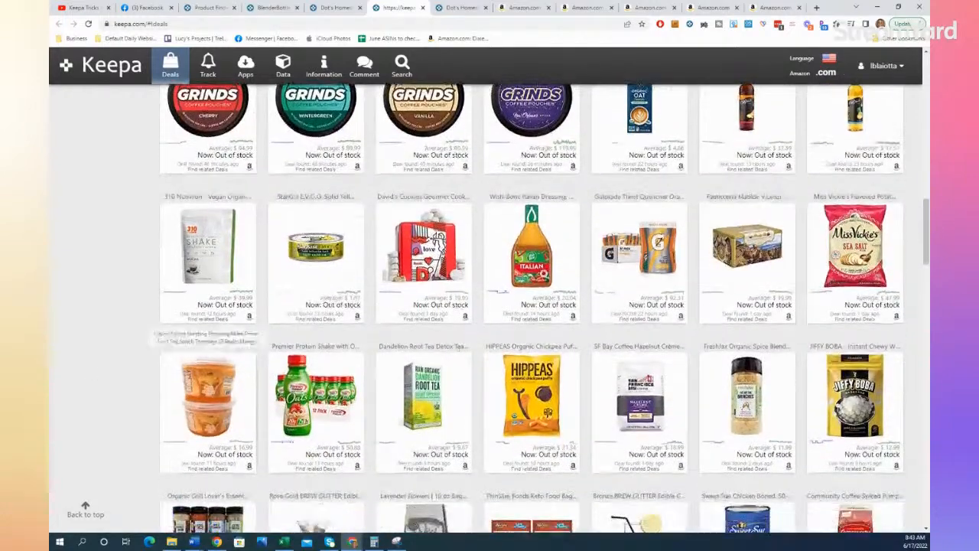
{"action": "right_click", "coordinate": [549, 264]}
{"action": "left_click", "coordinate": [581, 273]}
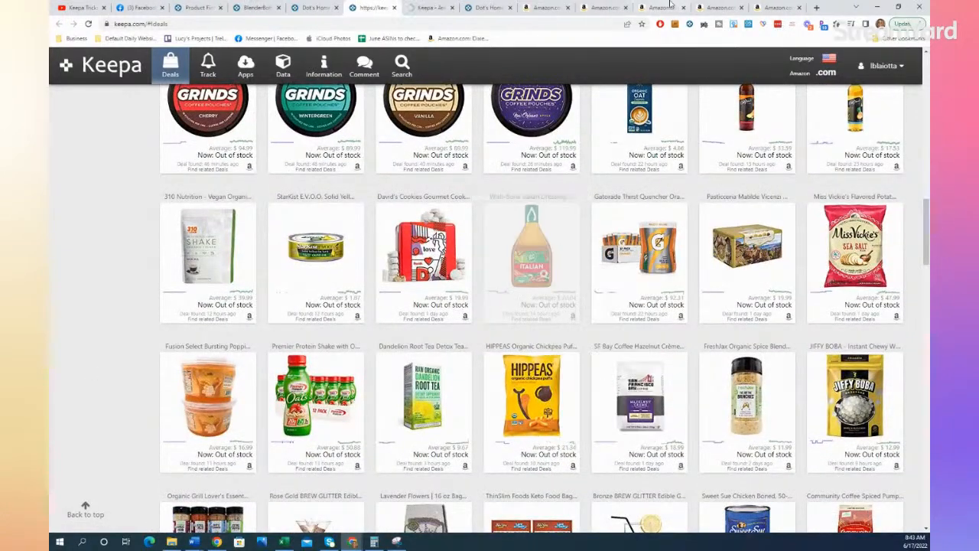
{"action": "key", "text": "ctrl+Tab"}
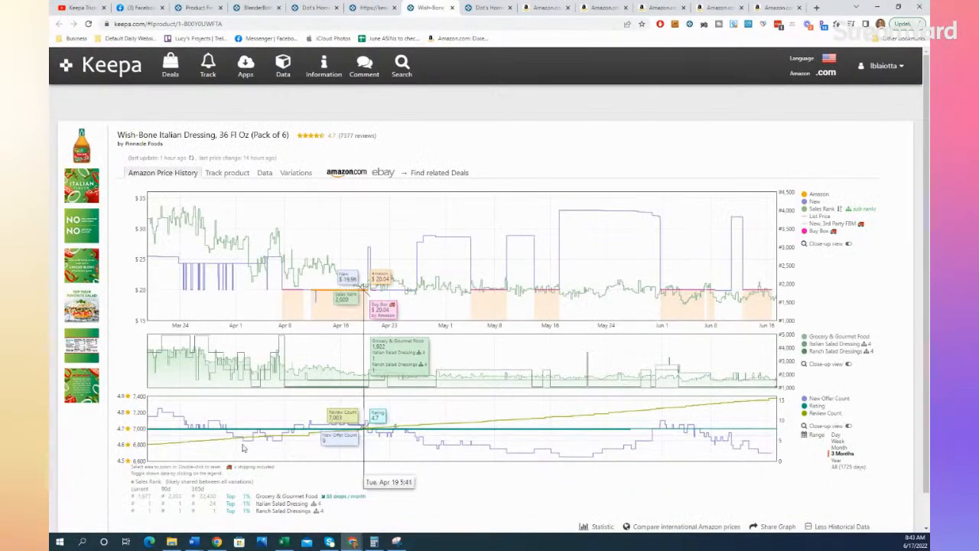
{"action": "mouse_move", "coordinate": [81, 153]}
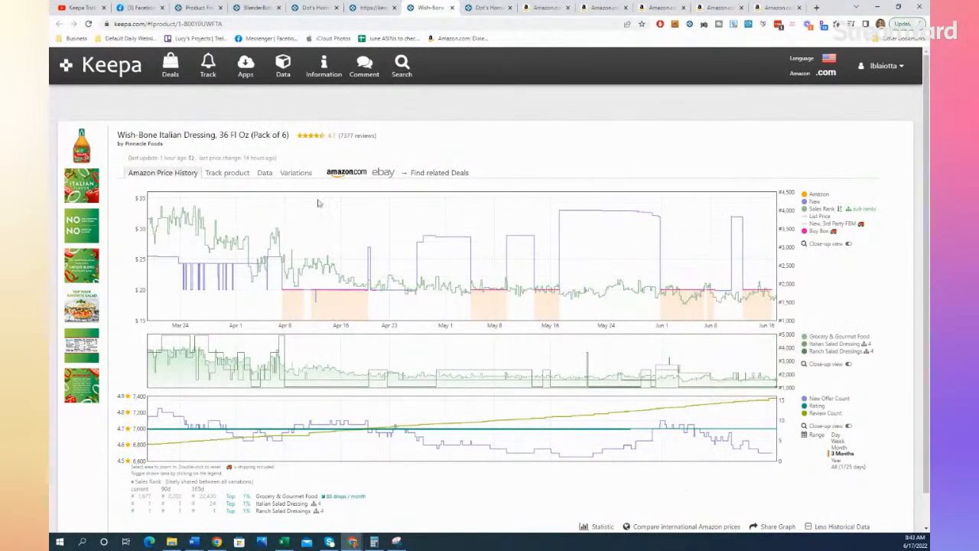
{"action": "left_click_drag", "start_coordinate": [286, 135], "coordinate": [257, 134]}
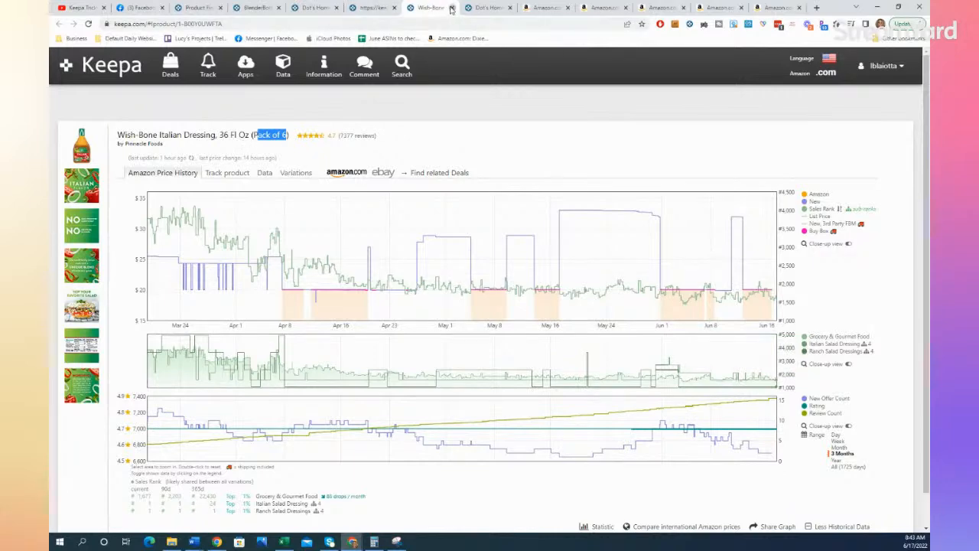
{"action": "left_click", "coordinate": [452, 8]}
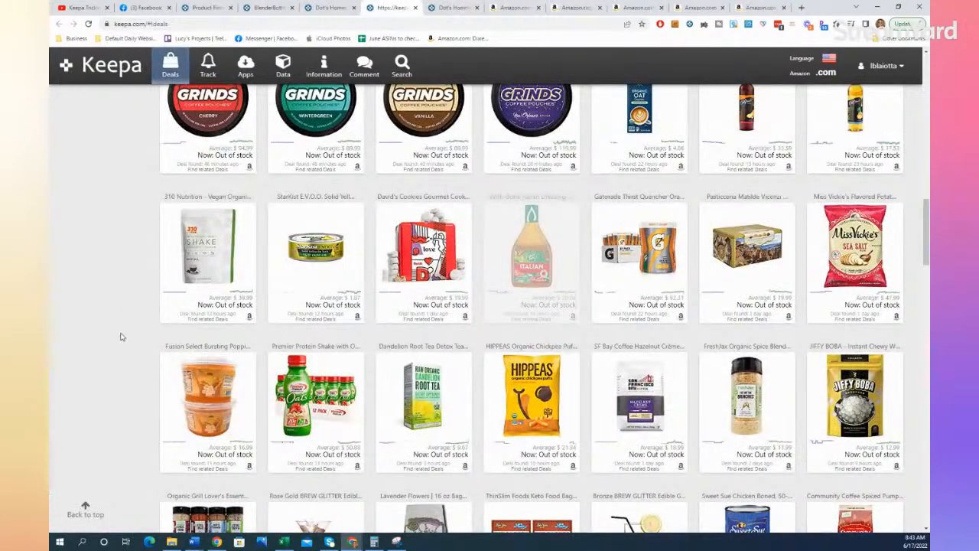
Find the FreshJax Organic Spice Blends deal and view its price history in a new tab
{"action": "scroll", "coordinate": [90, 349], "scroll_direction": "down", "scroll_amount": 2}
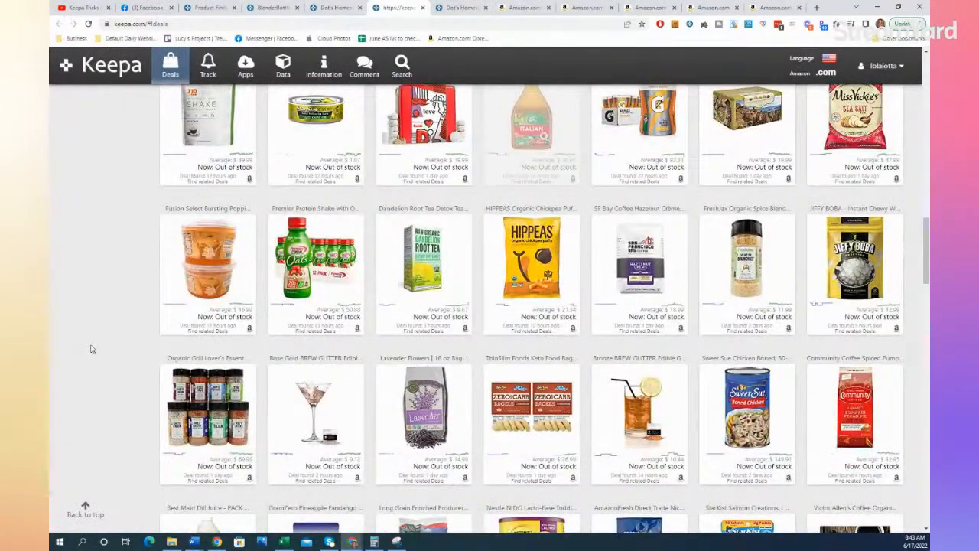
{"action": "mouse_move", "coordinate": [754, 285]}
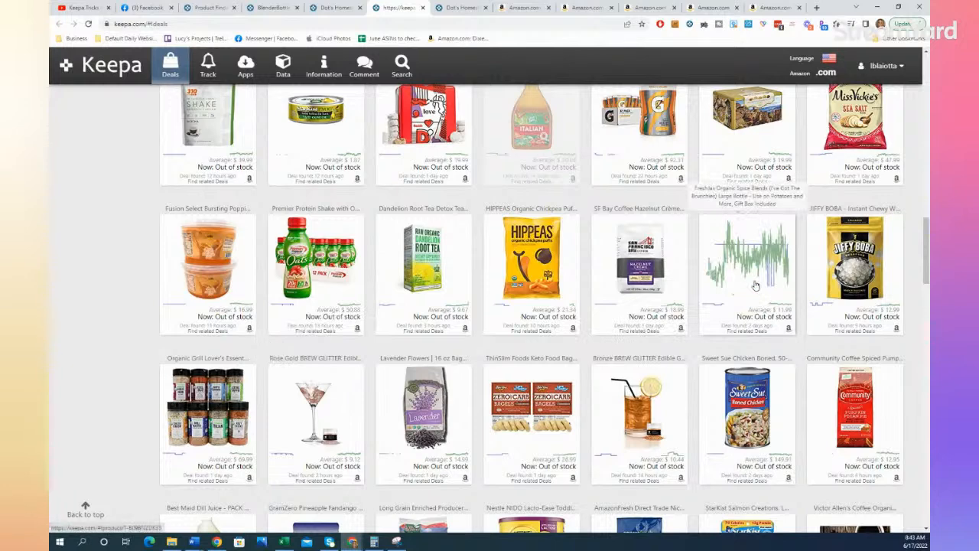
{"action": "right_click", "coordinate": [771, 281]}
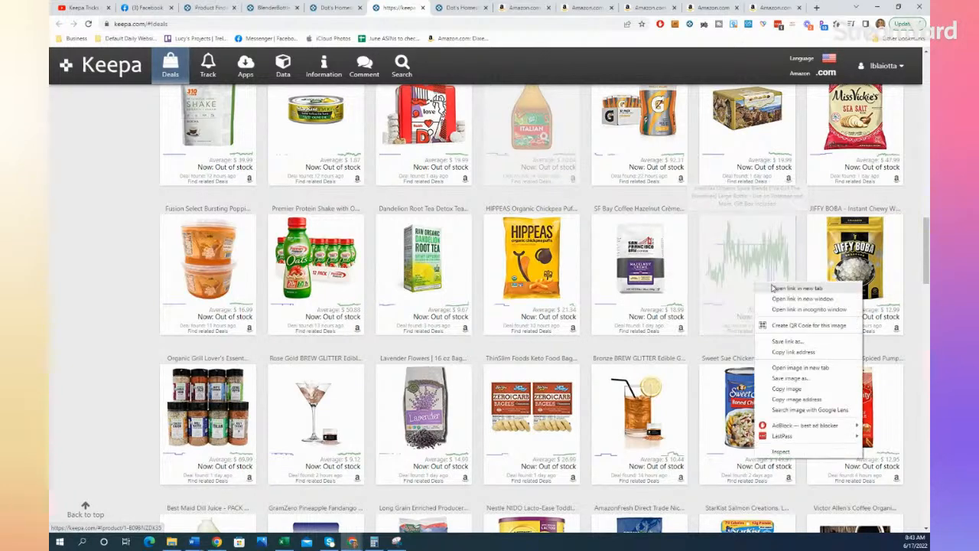
{"action": "left_click", "coordinate": [782, 288]}
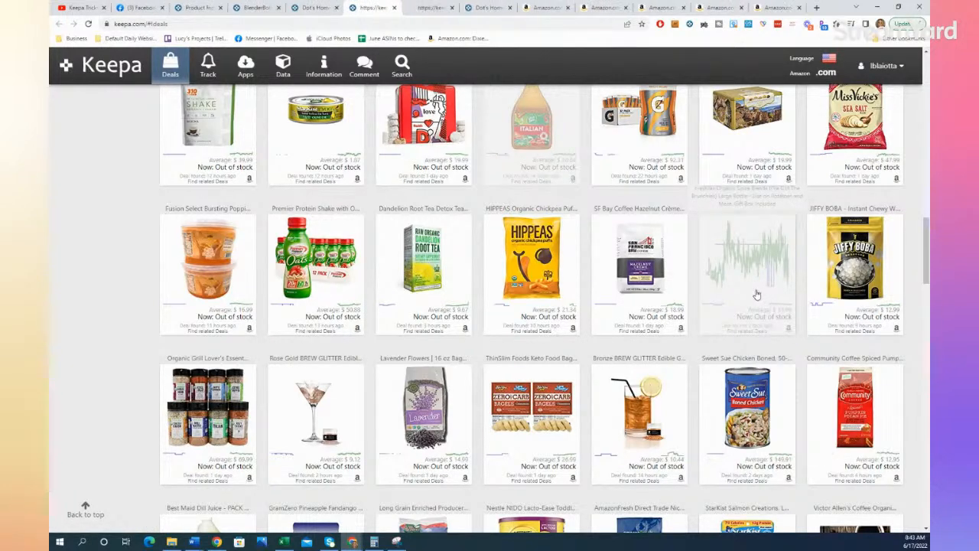
{"action": "left_click", "coordinate": [431, 8]}
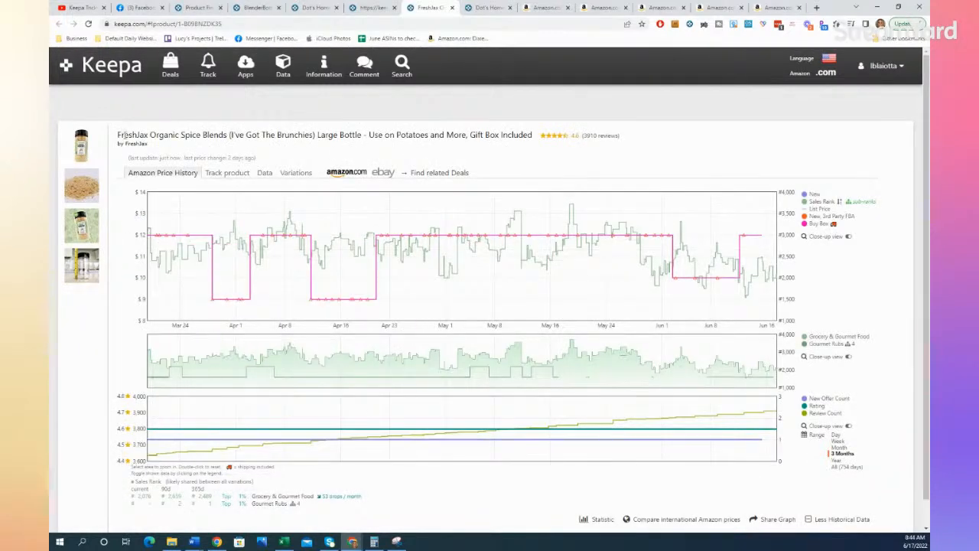
Copy the product name from the title and search Google in a new tab for "FreshJax Organic Spice Blends wholesale"
{"action": "mouse_move", "coordinate": [122, 135]}
{"action": "left_mouse_down"}
{"action": "mouse_move", "coordinate": [228, 135]}
{"action": "mouse_move", "coordinate": [121, 135]}
{"action": "left_mouse_up"}
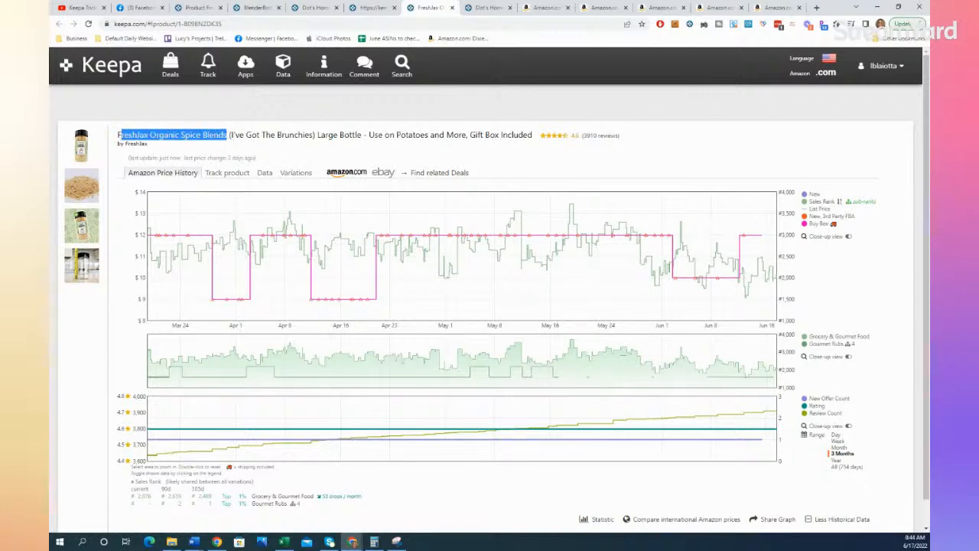
{"action": "left_click", "coordinate": [816, 8]}
{"action": "type", "text": "FreshJax Organic Spice Blends"}
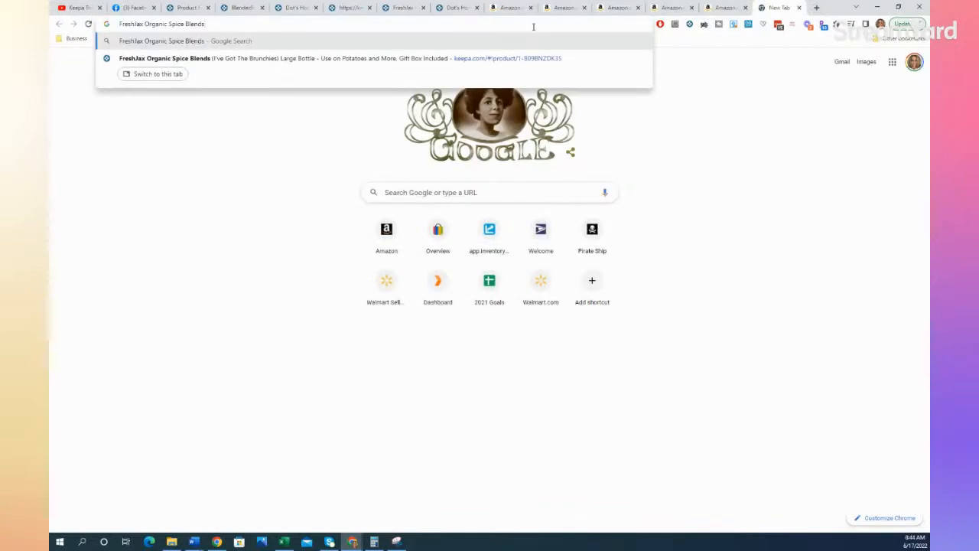
{"action": "type", "text": "wholesale"}
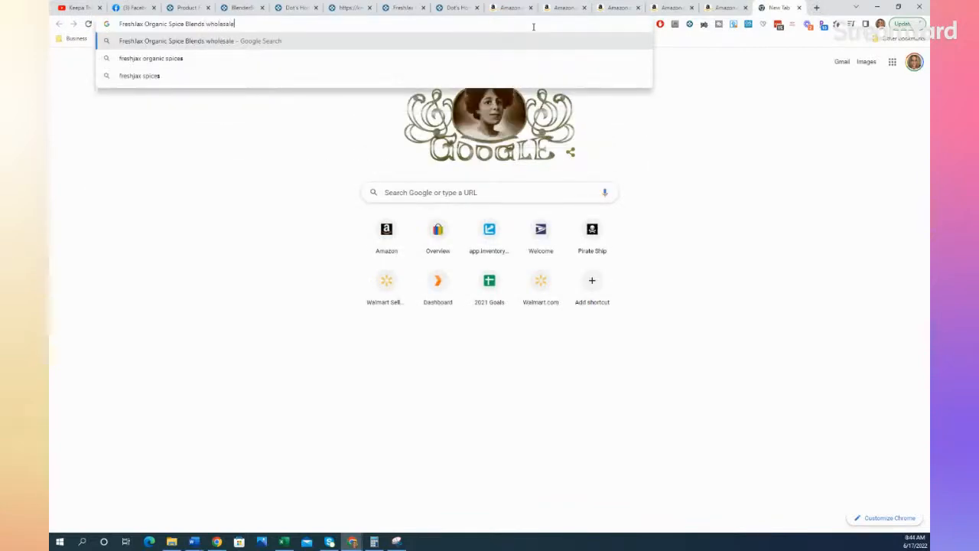
{"action": "key", "text": "Return"}
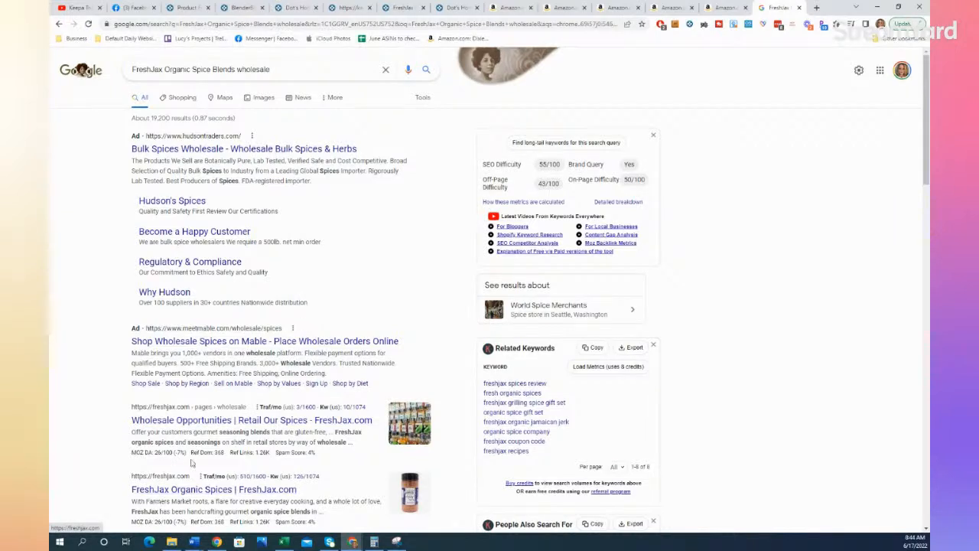
Open FreshJax's Wholesale Opportunities page from the results, and return to the spice blend's Keepa price history
{"action": "right_click", "coordinate": [218, 420]}
{"action": "left_click", "coordinate": [205, 427]}
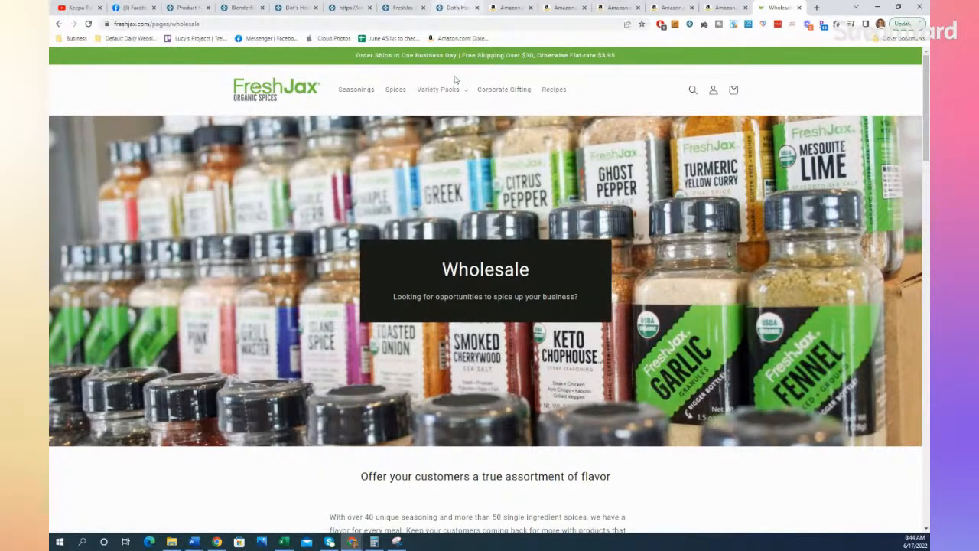
{"action": "left_click", "coordinate": [399, 7]}
{"action": "mouse_move", "coordinate": [86, 151]}
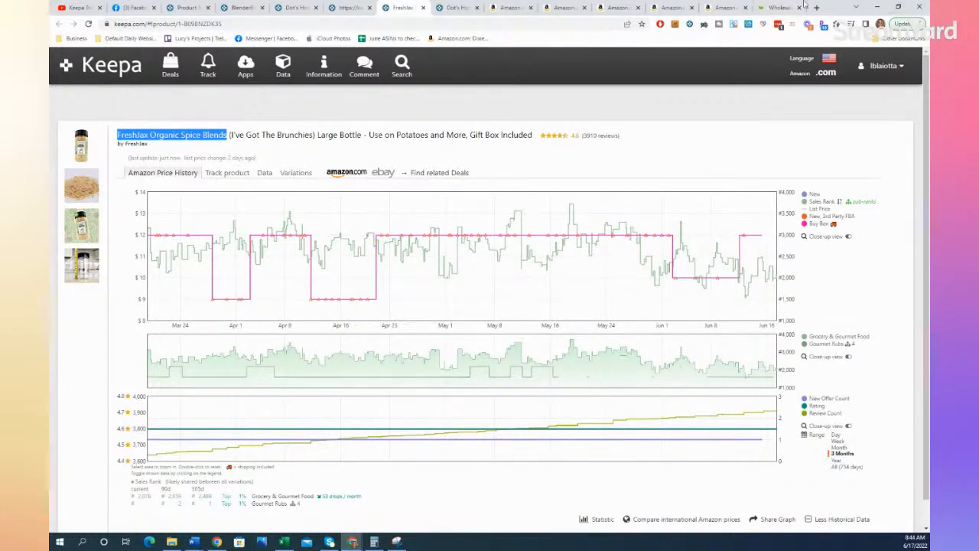
Copy the web address of the FreshJax wholesale page
{"action": "left_click", "coordinate": [780, 8]}
{"action": "left_click", "coordinate": [547, 23]}
{"action": "key", "text": "ctrl+c"}
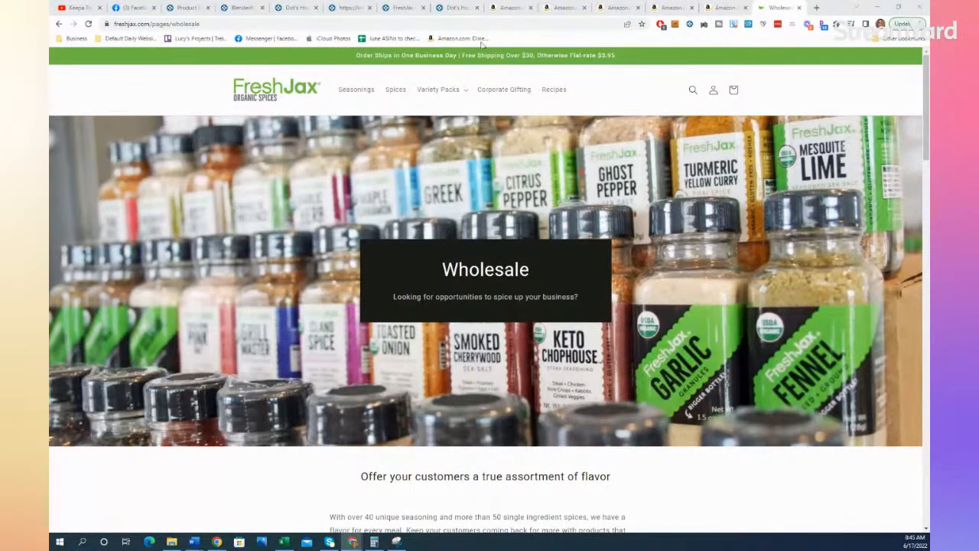
{"action": "left_click", "coordinate": [458, 7]}
{"action": "left_click", "coordinate": [404, 7]}
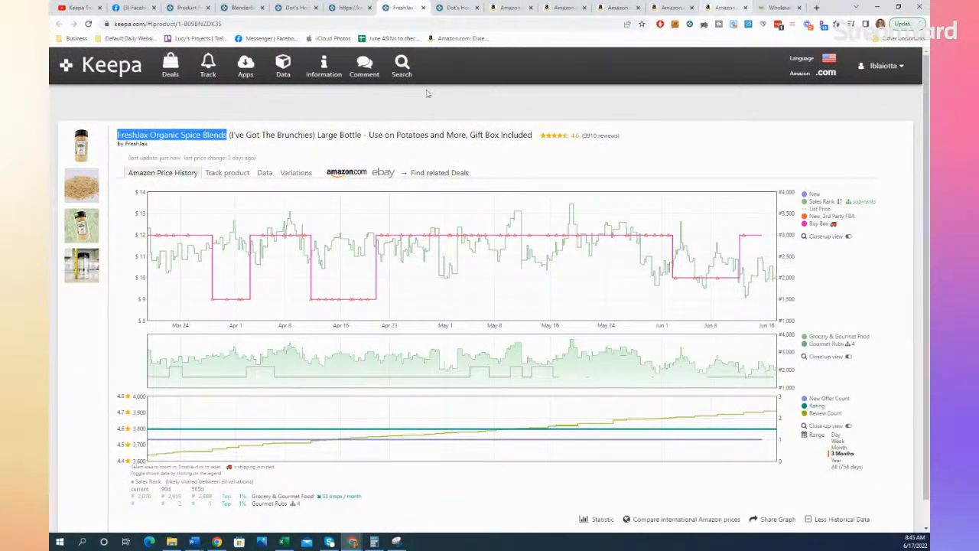
{"action": "left_click", "coordinate": [724, 7]}
{"action": "left_click", "coordinate": [291, 58]}
{"action": "key", "text": "ctrl+v"}
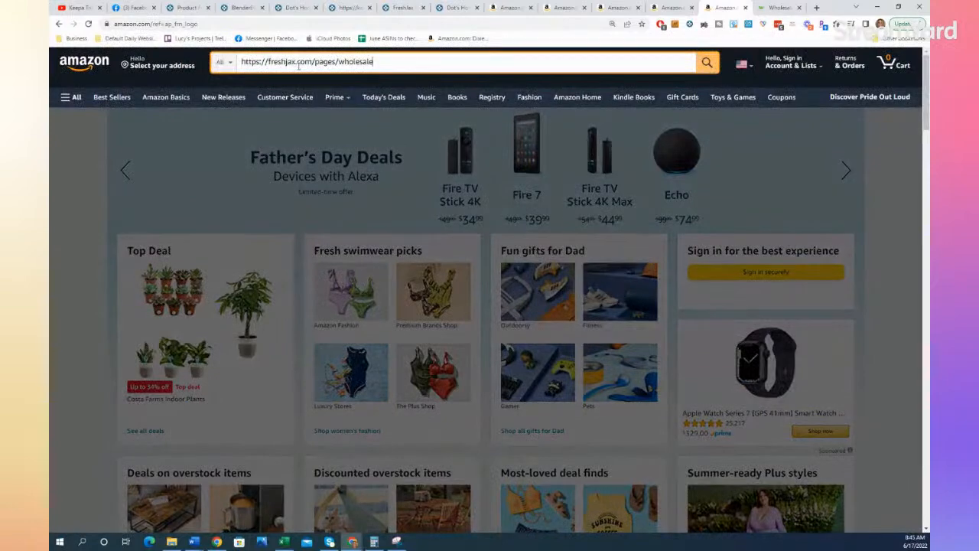
{"action": "key", "text": "Return"}
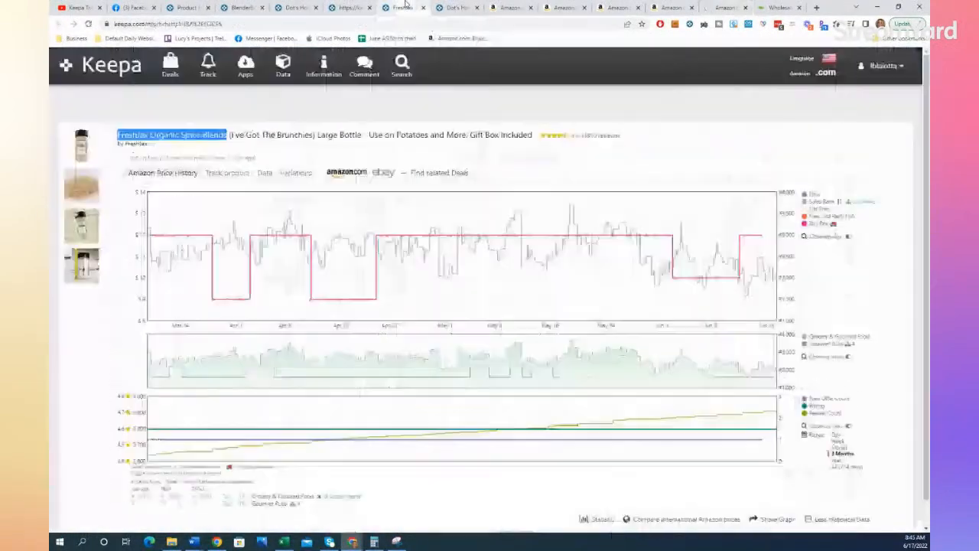
Copy the product name from the Keepa page and search Amazon for "FreshJax Organic Spice Blends"
{"action": "left_click", "coordinate": [403, 7]}
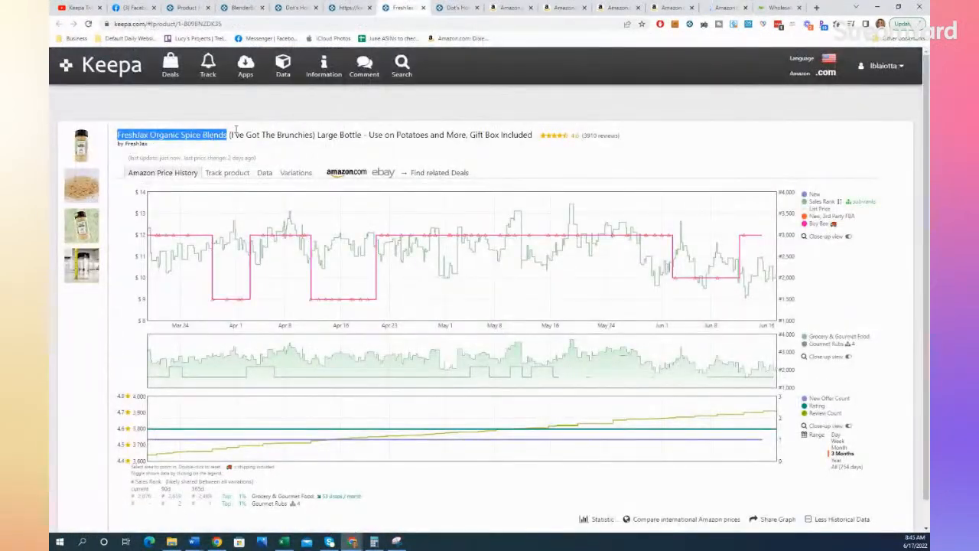
{"action": "left_click", "coordinate": [719, 7]}
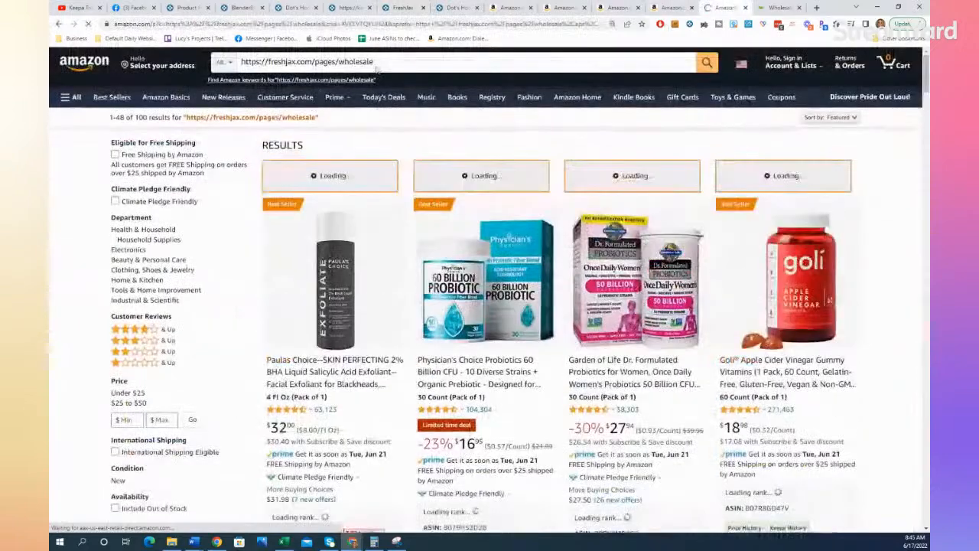
{"action": "left_click", "coordinate": [376, 62]}
{"action": "double_click", "coordinate": [375, 61]}
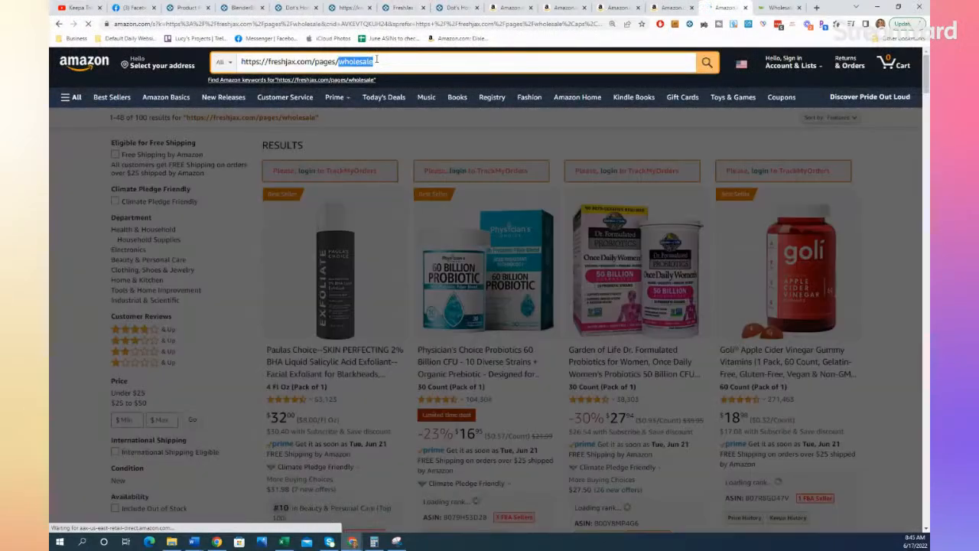
{"action": "key", "text": "ctrl+a"}
{"action": "type", "text": "FreshJax Organic Spice Blends"}
{"action": "key", "text": "Return"}
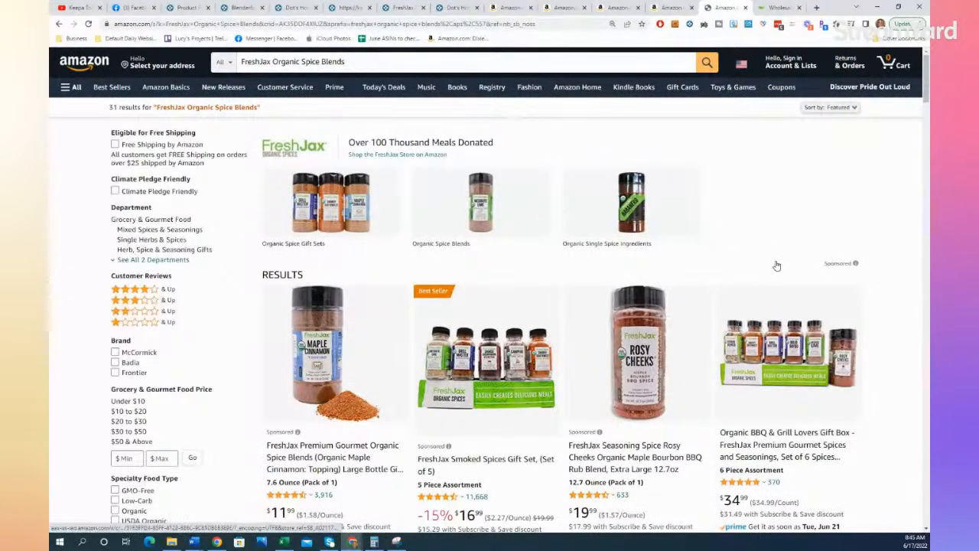
Look through the FreshJax results and open the Organic Grill Master Burger Seasoning and Citrus Pepper bundle in a new tab
{"action": "scroll", "coordinate": [778, 266], "scroll_direction": "down", "scroll_amount": 3}
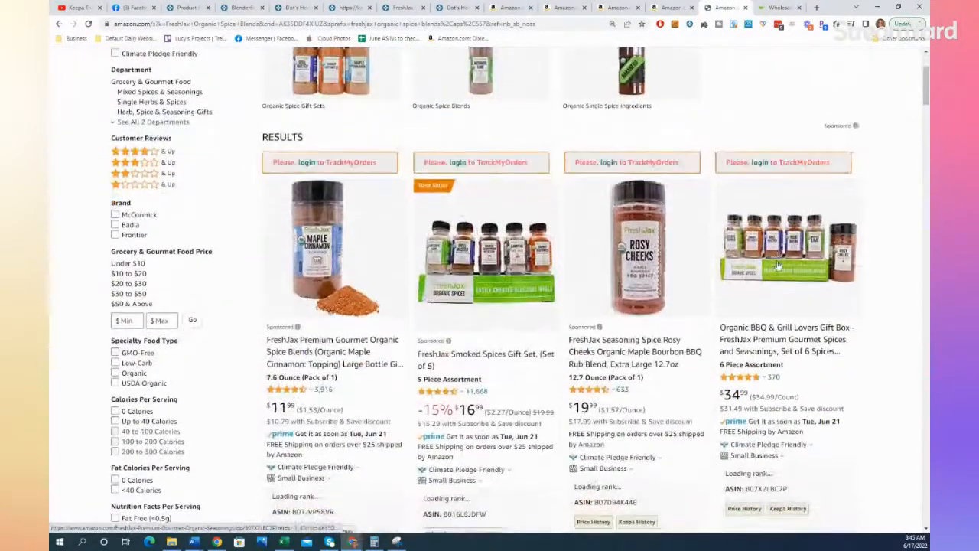
{"action": "scroll", "coordinate": [777, 267], "scroll_direction": "down", "scroll_amount": 1}
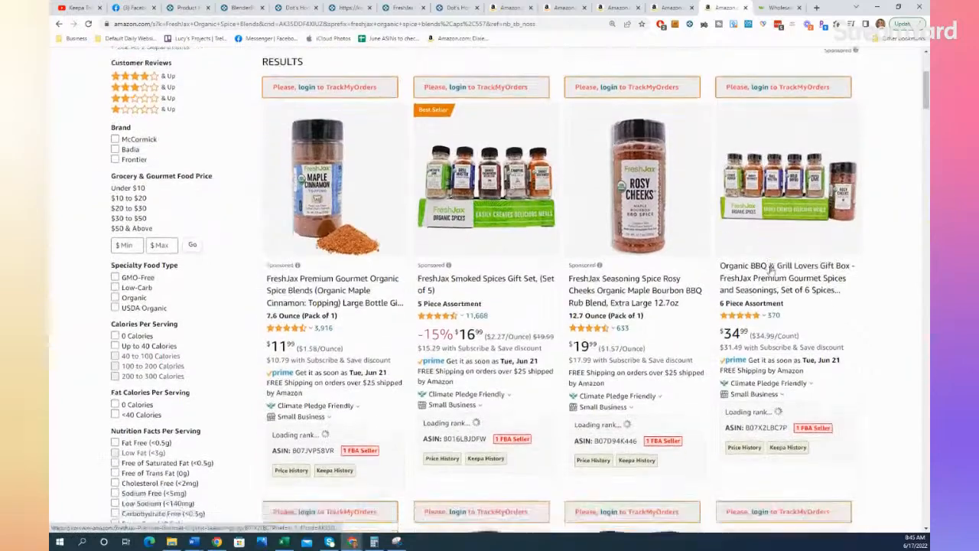
{"action": "scroll", "coordinate": [772, 268], "scroll_direction": "down", "scroll_amount": 5}
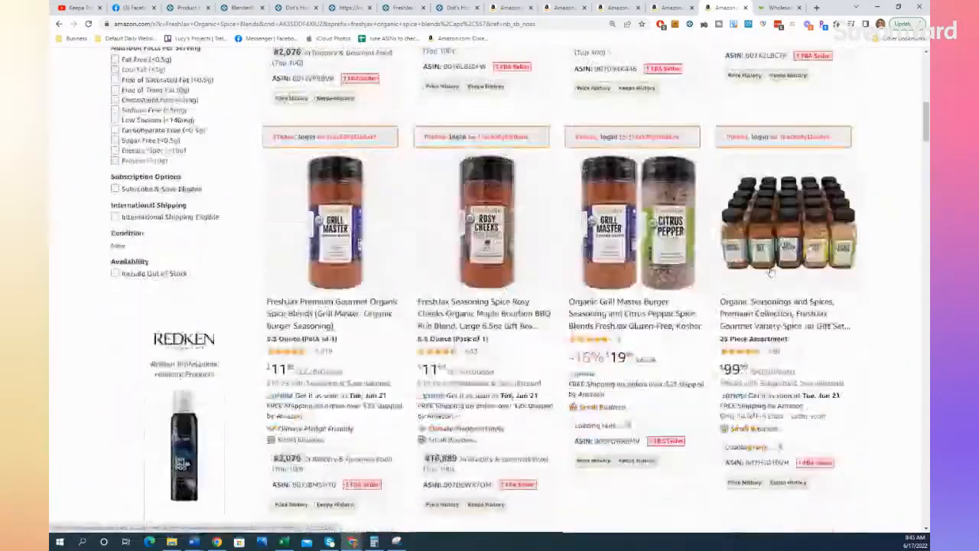
{"action": "mouse_move", "coordinate": [629, 312]}
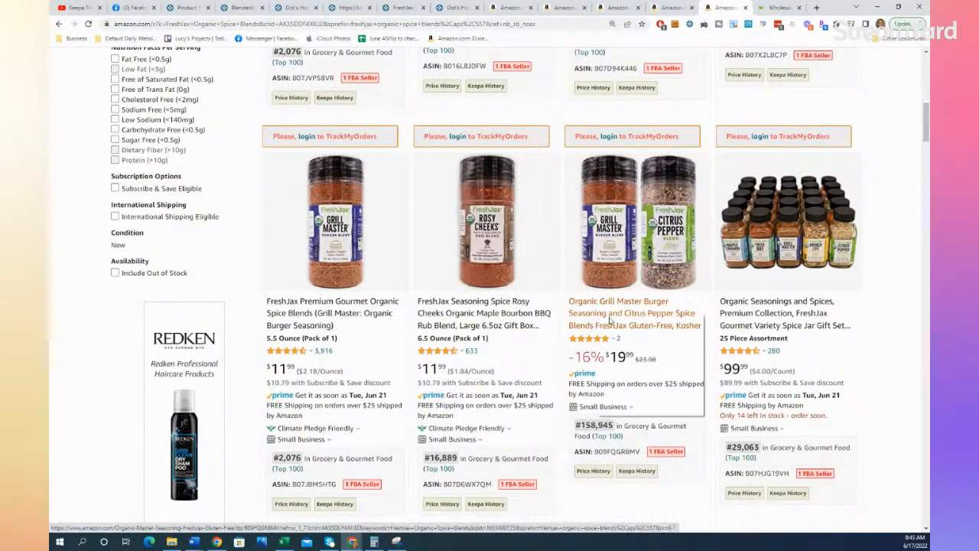
{"action": "right_click", "coordinate": [598, 315]}
{"action": "left_click", "coordinate": [616, 324]}
{"action": "left_click", "coordinate": [723, 7]}
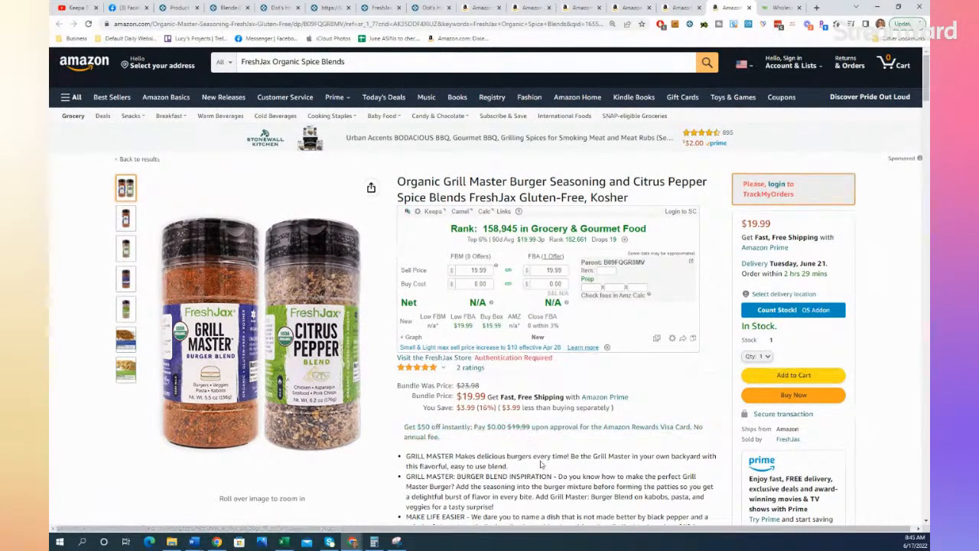
Review the bundle listing's price, rank, seller and description, and return to the FreshJax search results
{"action": "scroll", "coordinate": [539, 459], "scroll_direction": "down", "scroll_amount": 1}
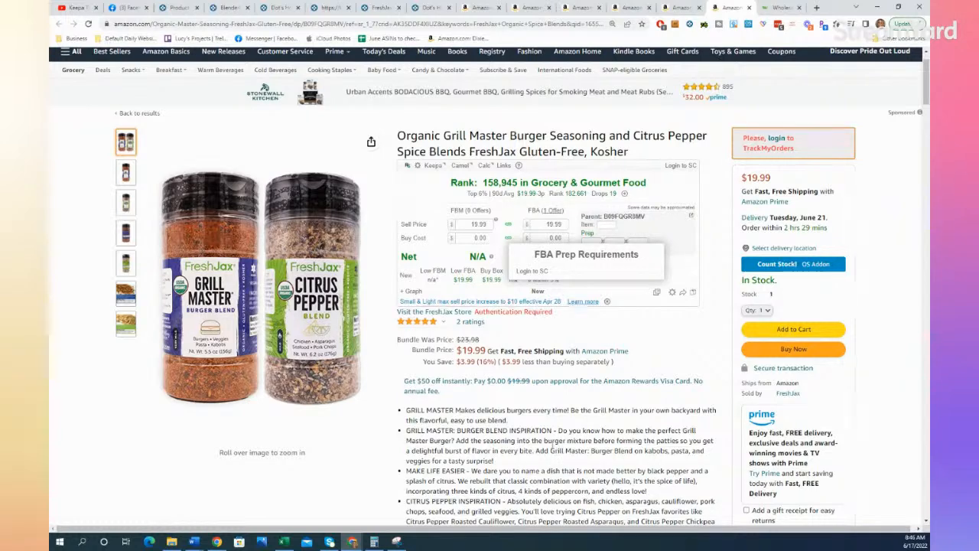
{"action": "scroll", "coordinate": [551, 447], "scroll_direction": "down", "scroll_amount": 1}
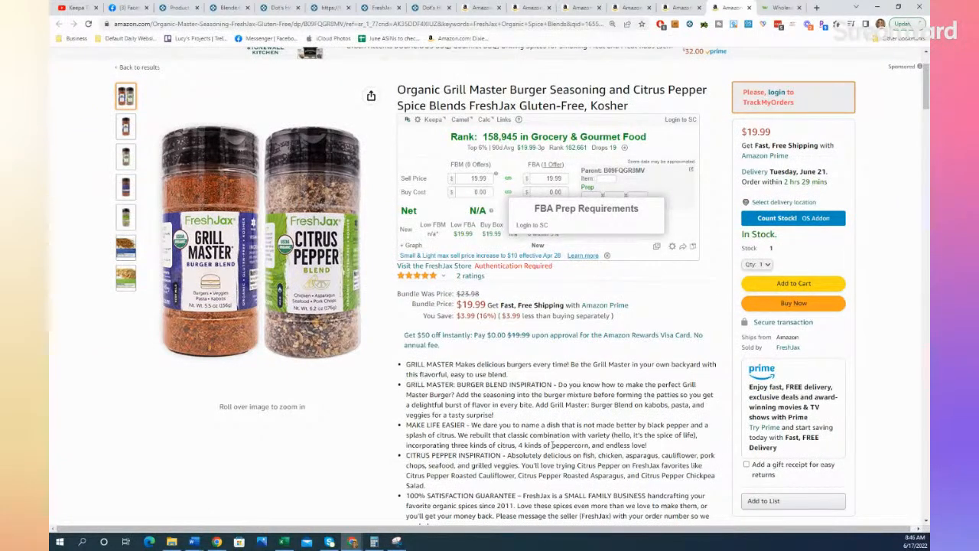
{"action": "left_click", "coordinate": [686, 7]}
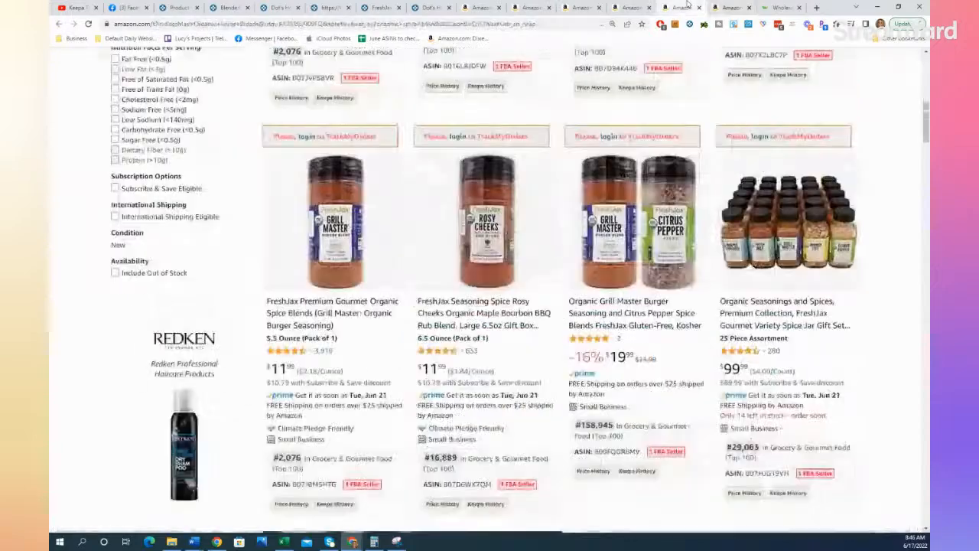
Browse further FreshJax search results and open the three-pack Grilling Spice Gift Set for Beef in a new tab
{"action": "scroll", "coordinate": [641, 242], "scroll_direction": "down", "scroll_amount": 5}
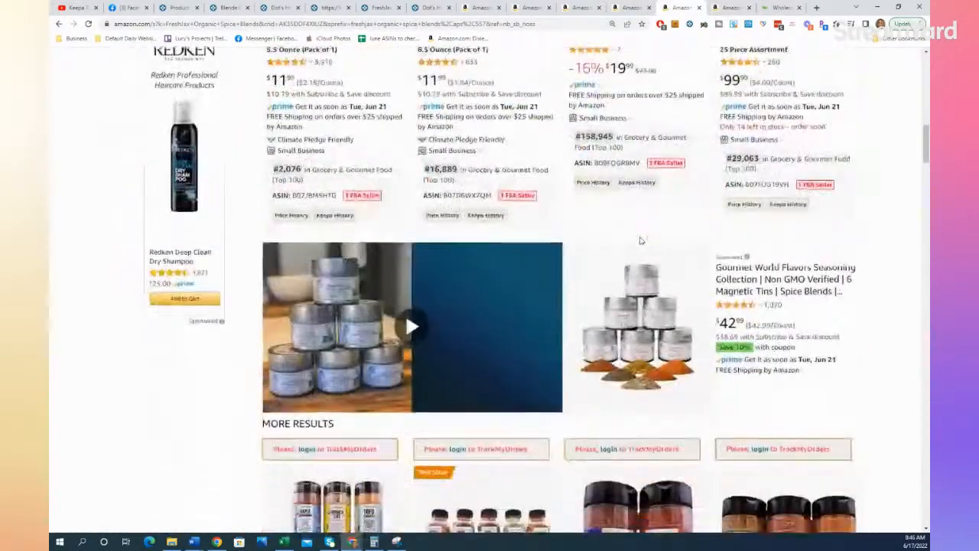
{"action": "scroll", "coordinate": [641, 239], "scroll_direction": "down", "scroll_amount": 2}
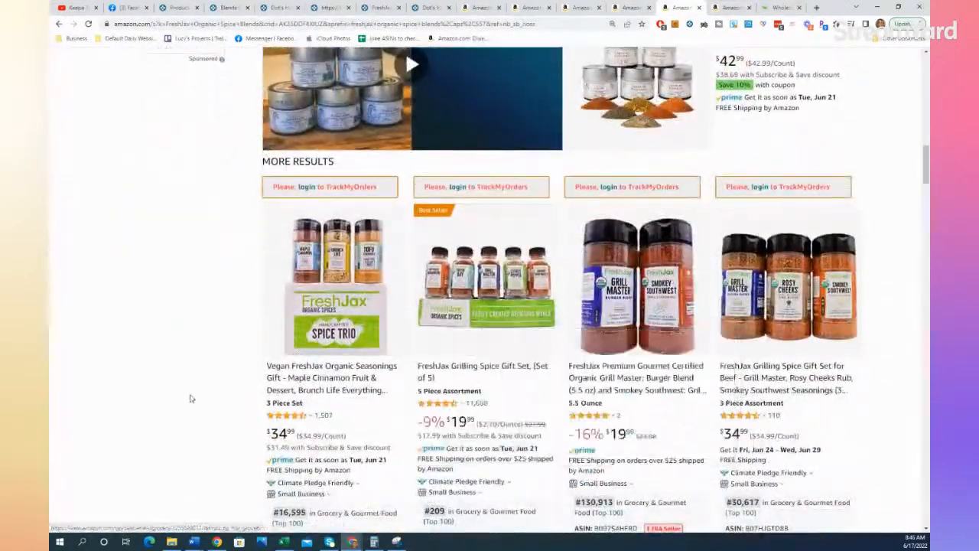
{"action": "scroll", "coordinate": [148, 385], "scroll_direction": "down", "scroll_amount": 1}
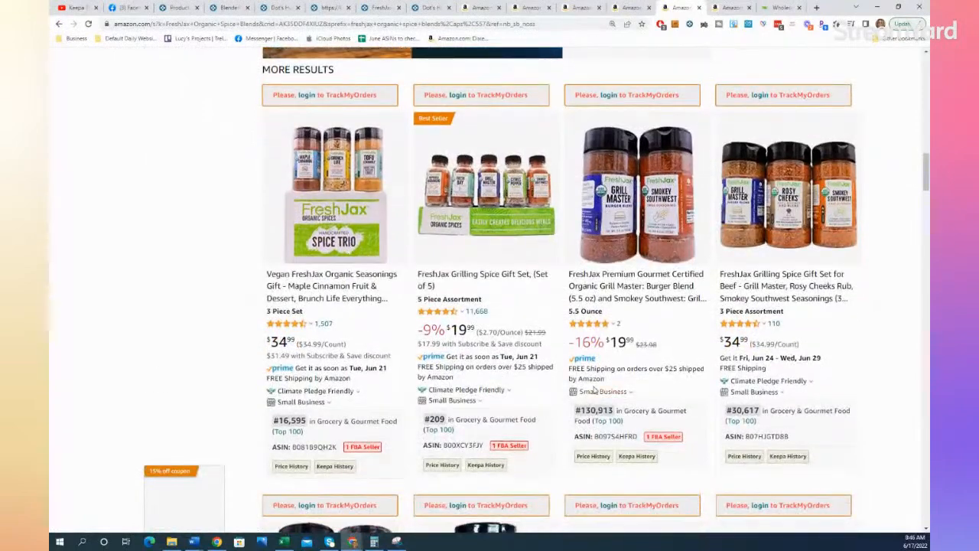
{"action": "right_click", "coordinate": [751, 297]}
{"action": "left_click", "coordinate": [791, 306]}
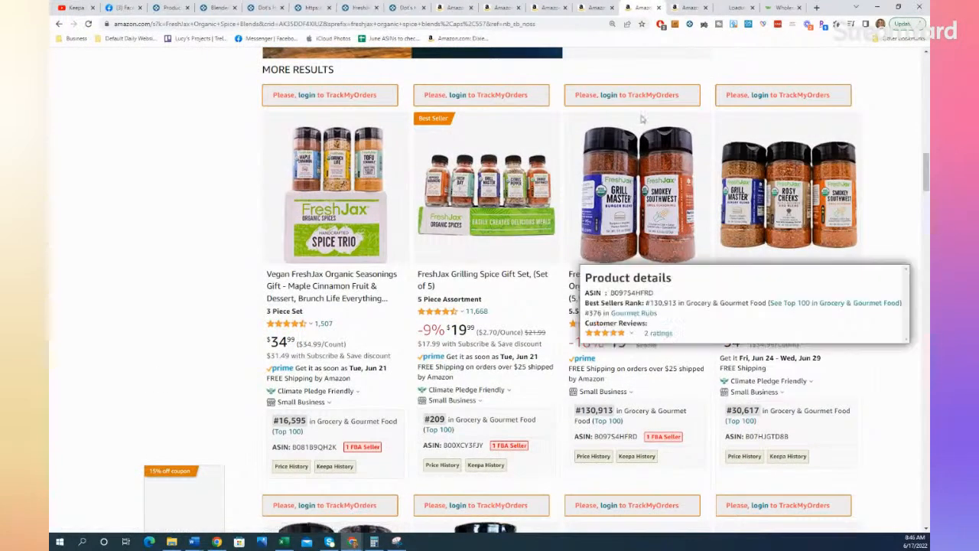
{"action": "left_click", "coordinate": [735, 8]}
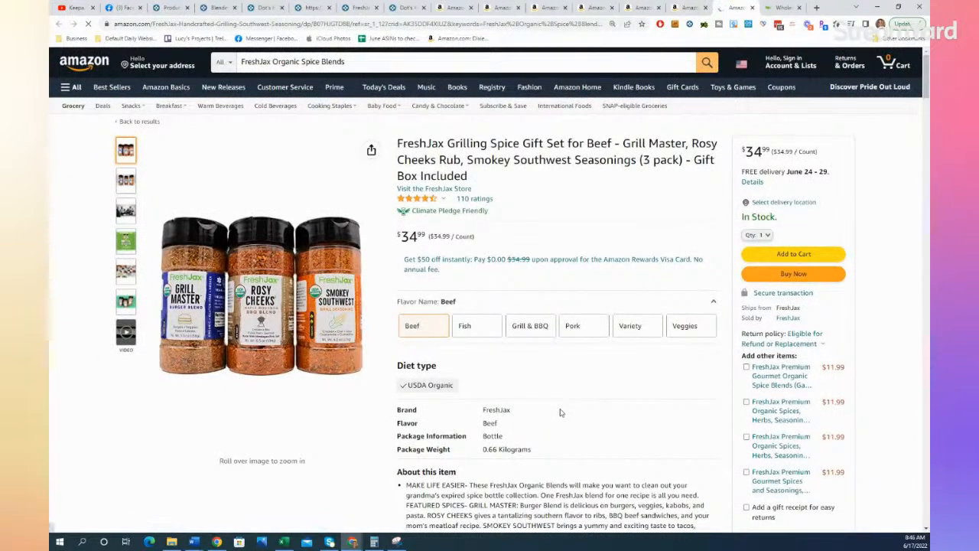
Review the beef gift set listing's description, sales rank, price, stock and seller details
{"action": "scroll", "coordinate": [560, 413], "scroll_direction": "down", "scroll_amount": 2}
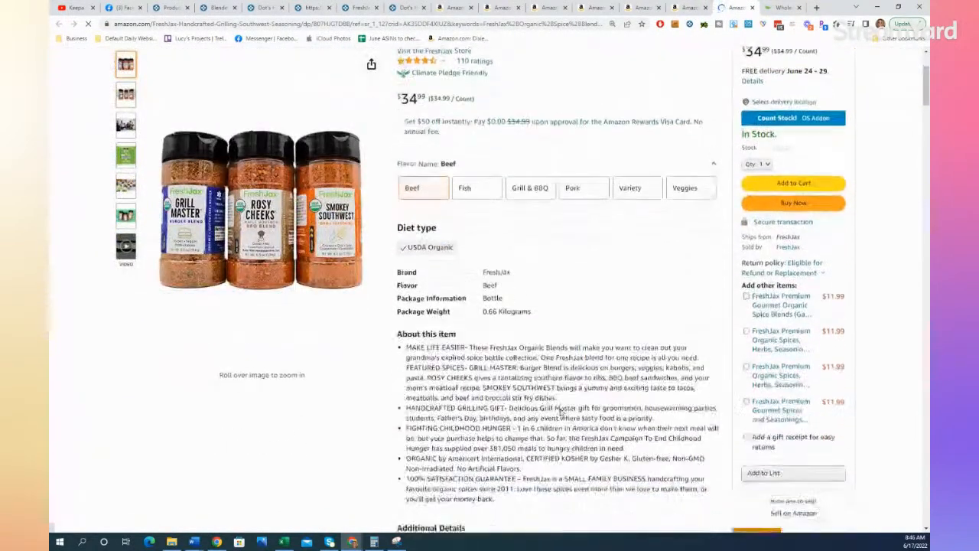
{"action": "scroll", "coordinate": [560, 412], "scroll_direction": "down", "scroll_amount": 3}
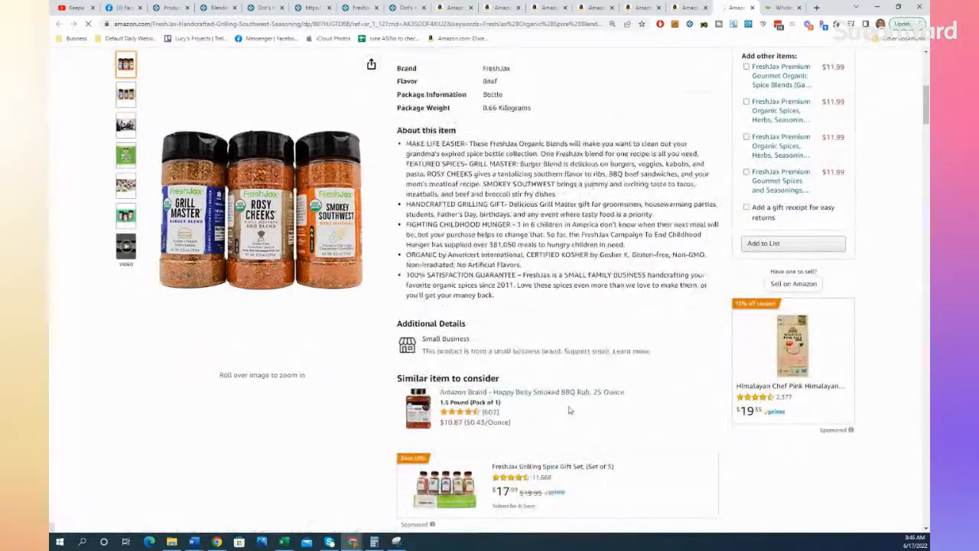
{"action": "scroll", "coordinate": [569, 411], "scroll_direction": "up", "scroll_amount": 5}
{"action": "scroll", "coordinate": [596, 387], "scroll_direction": "up", "scroll_amount": 1}
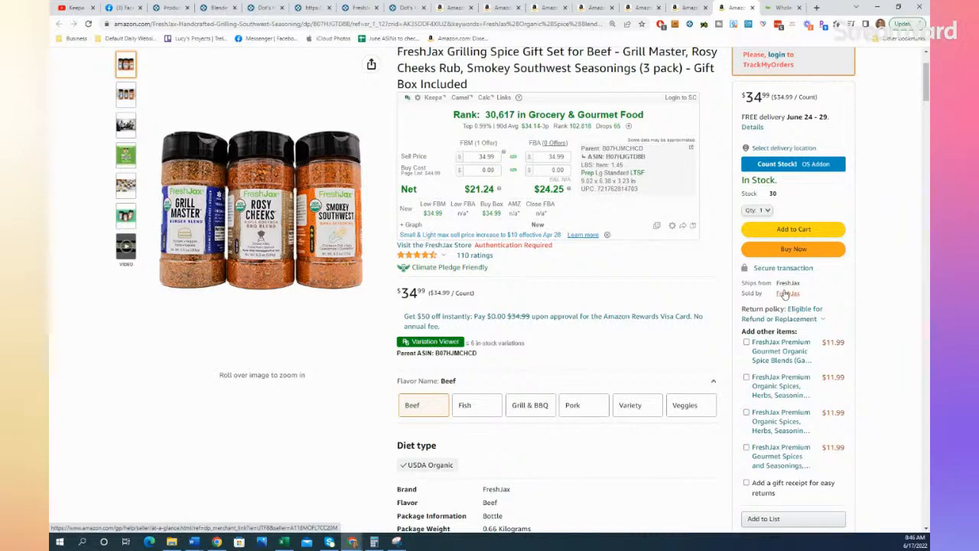
{"action": "left_click", "coordinate": [765, 317]}
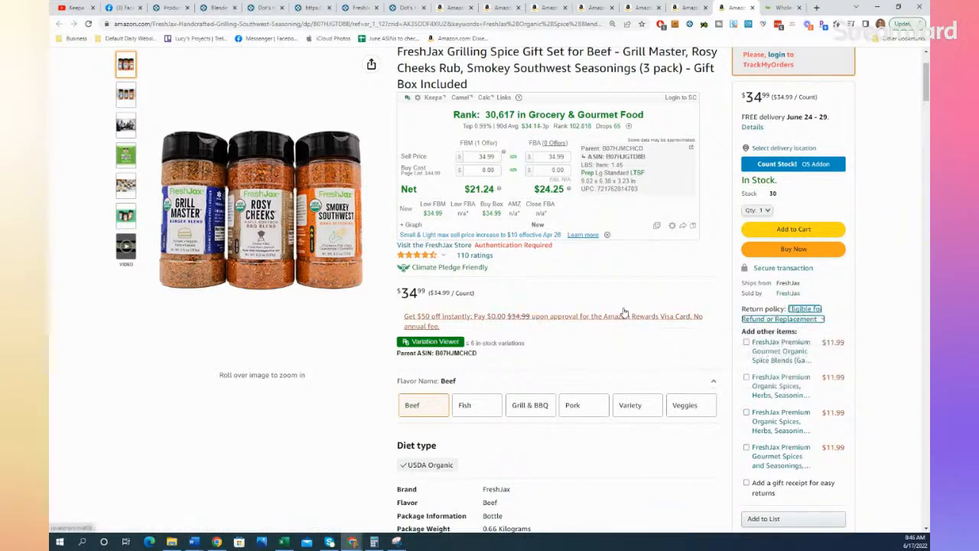